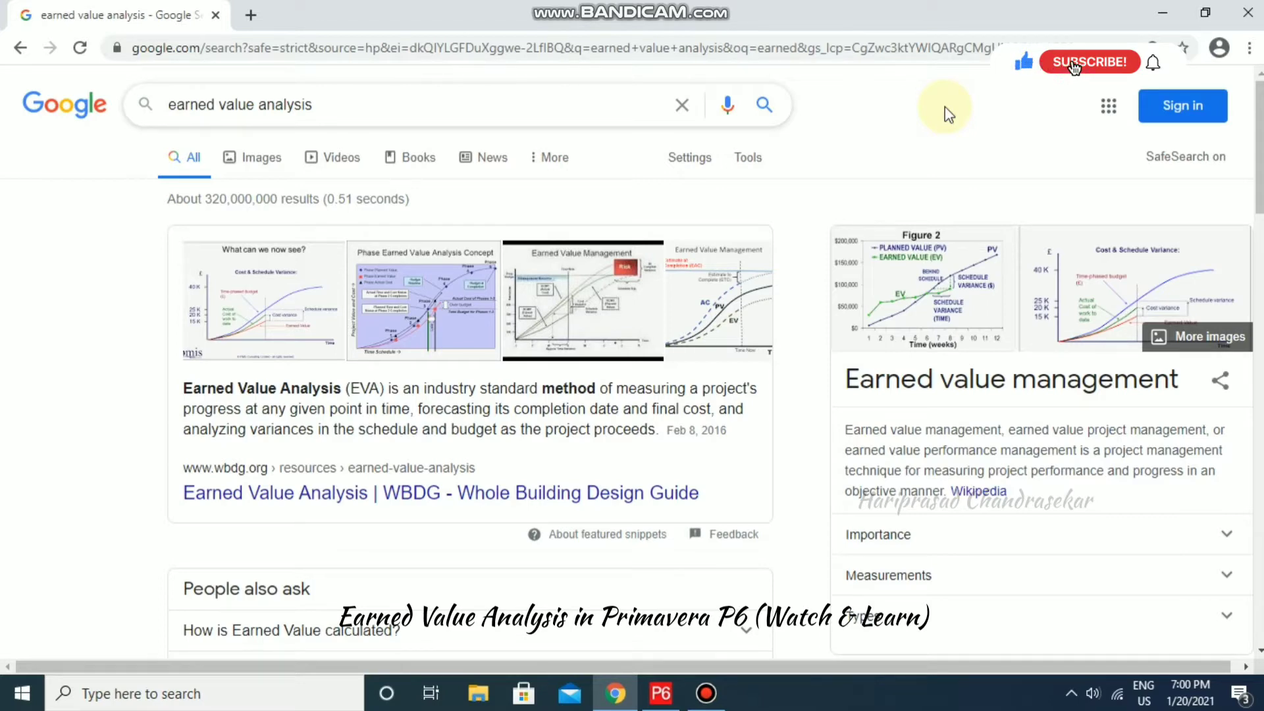
- Switch from Chrome to Primavera P6 and open the Enterprise Projects window
left_click(1157, 16)
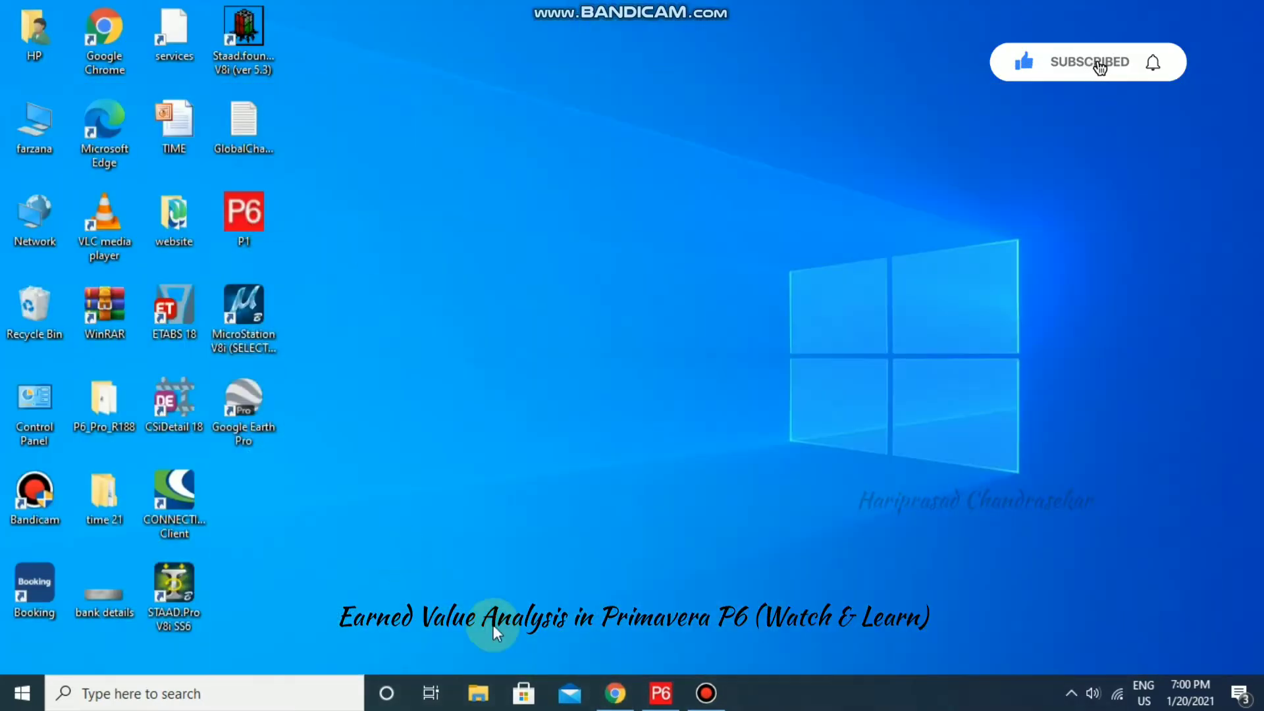
left_click(661, 693)
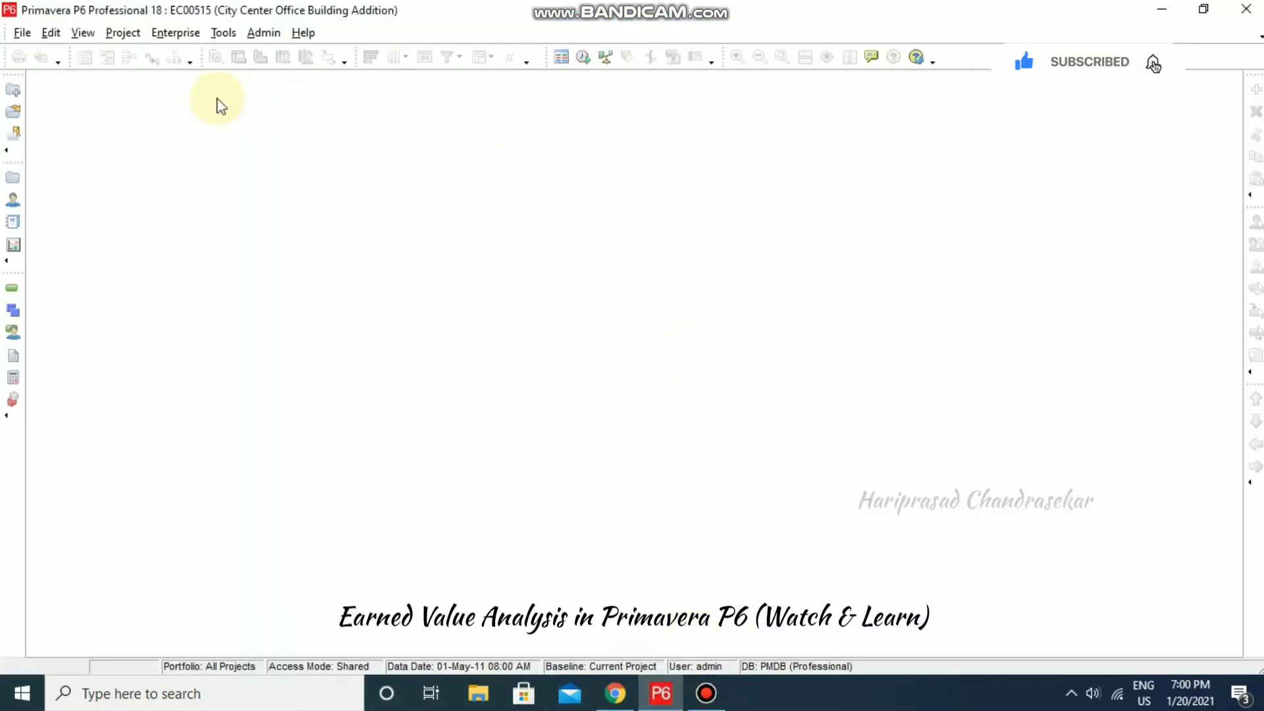
left_click(131, 36)
mouse_move(174, 31)
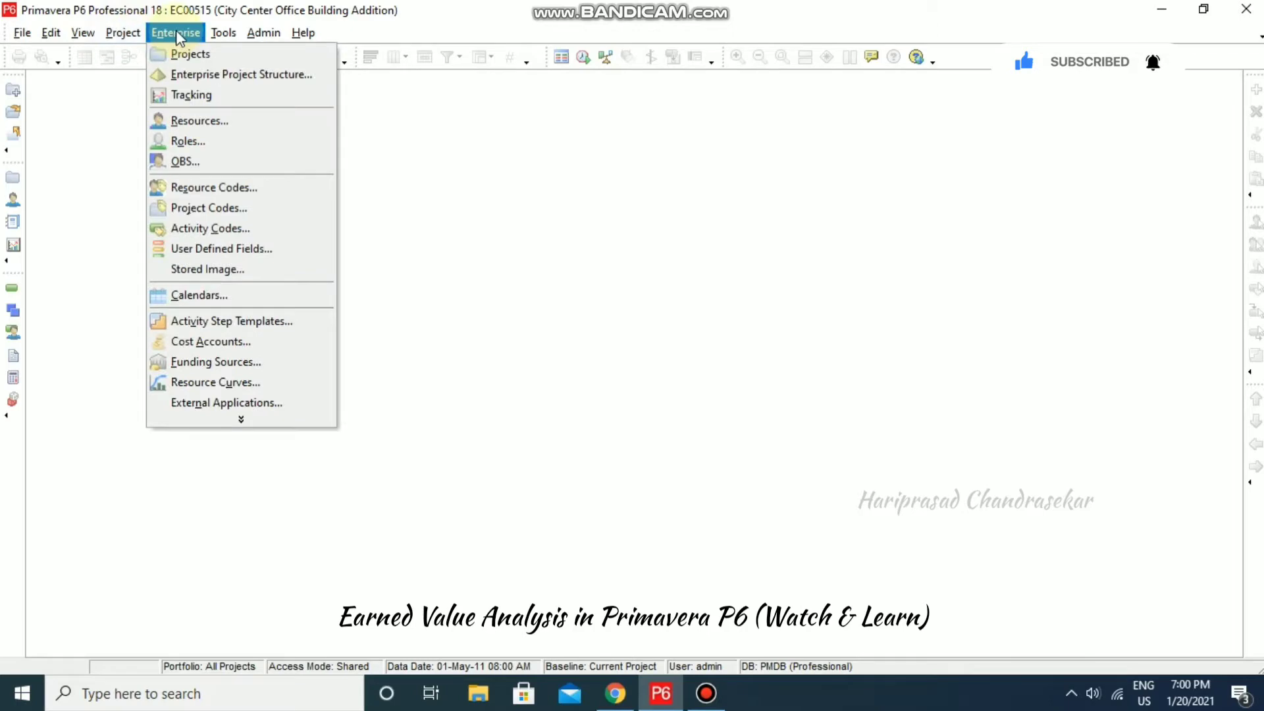
left_click(190, 54)
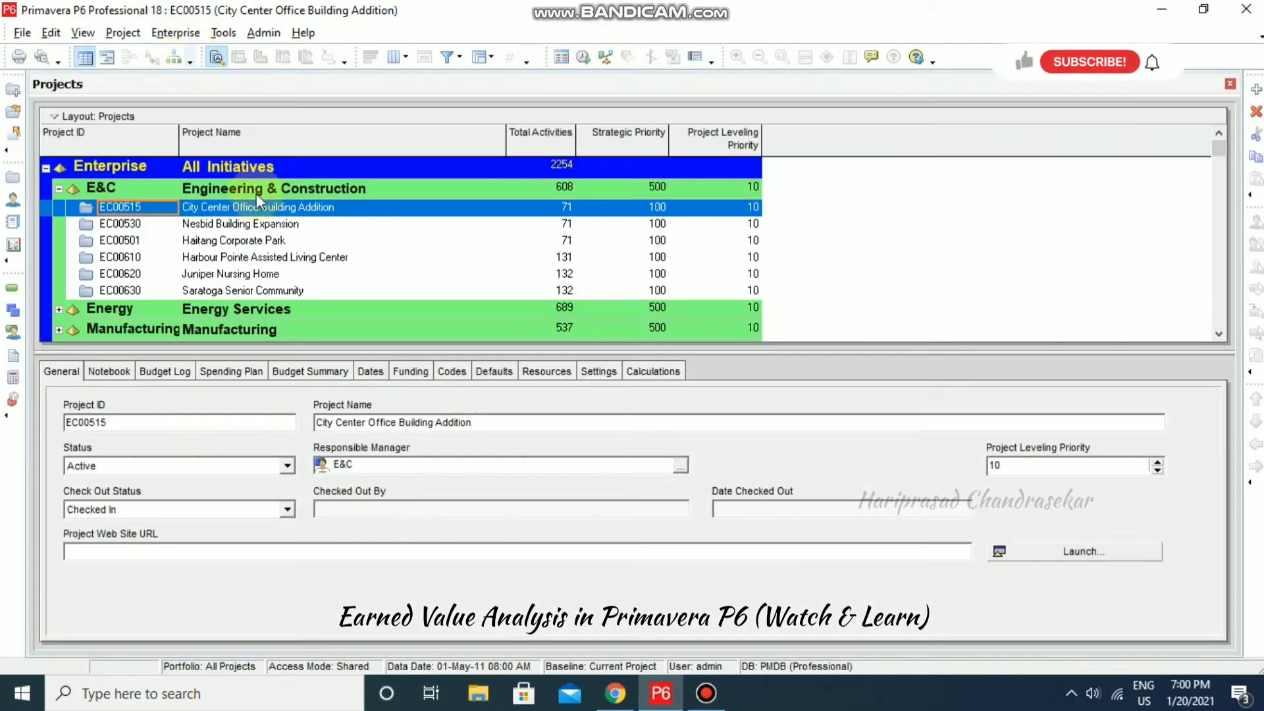
- Add project NEWPROJ-8 under the Process Plant Projects EPS, accepting the wizard defaults
scroll(257, 197, "down", 3)
scroll(263, 207, "down", 5)
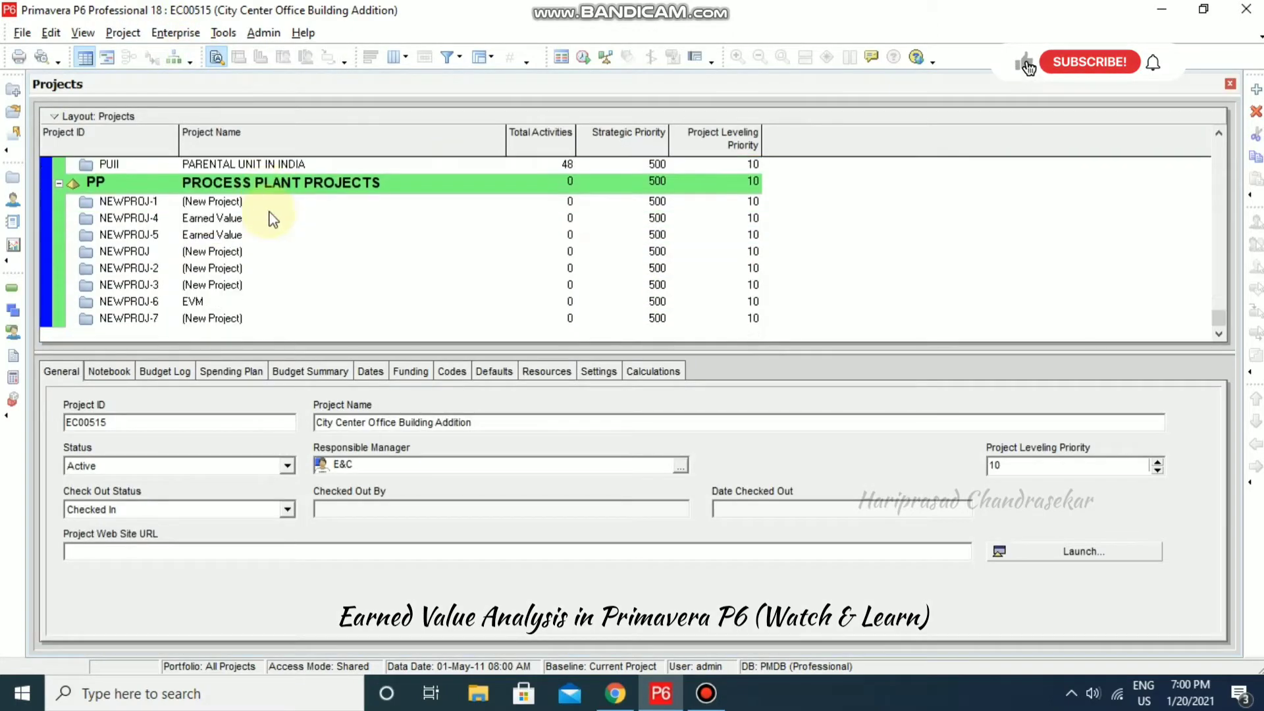
left_click(266, 183)
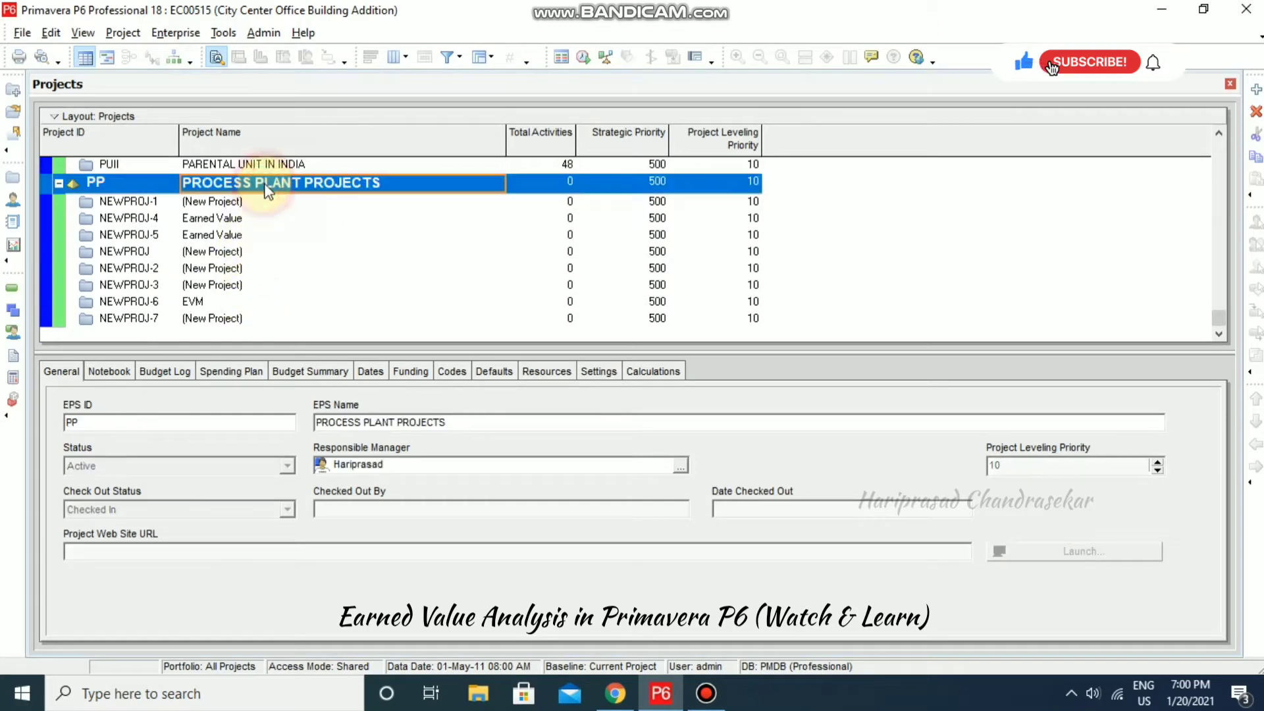
left_click(1256, 89)
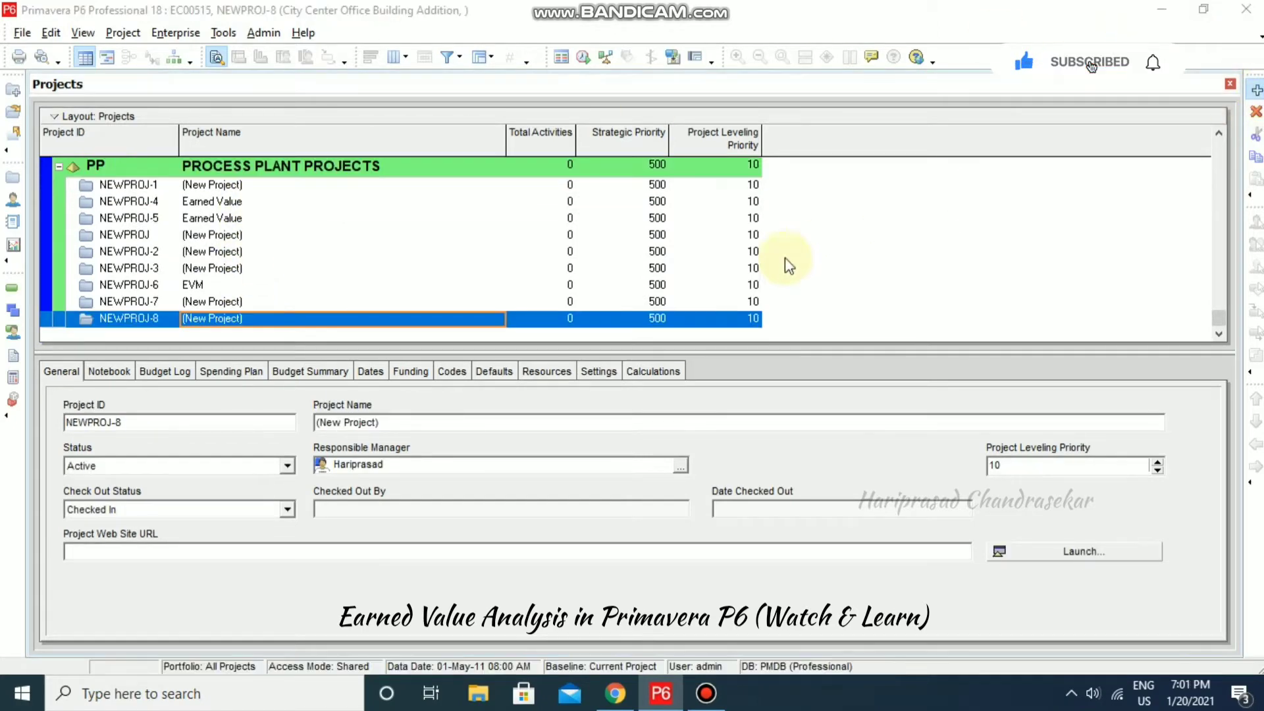
left_click(831, 502)
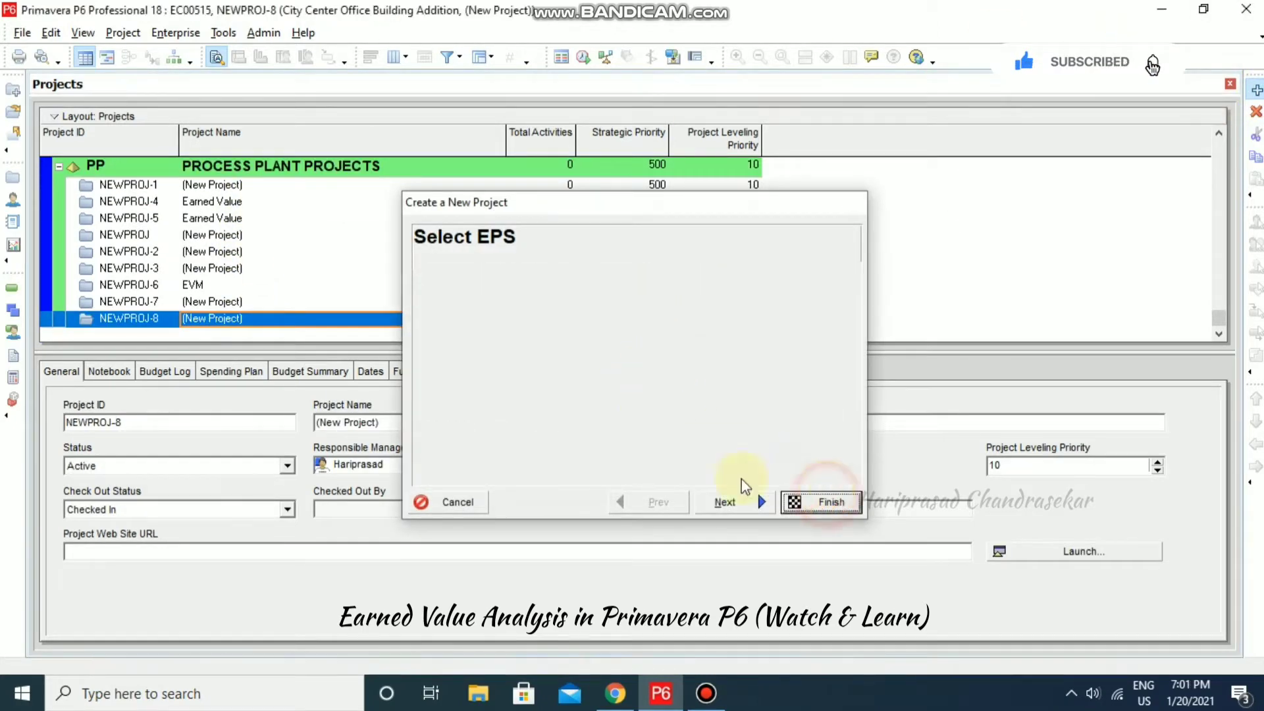
- Open NEWPROJ-8 and add activity A1000 'New Activity' with a 10d original duration
right_click(243, 329)
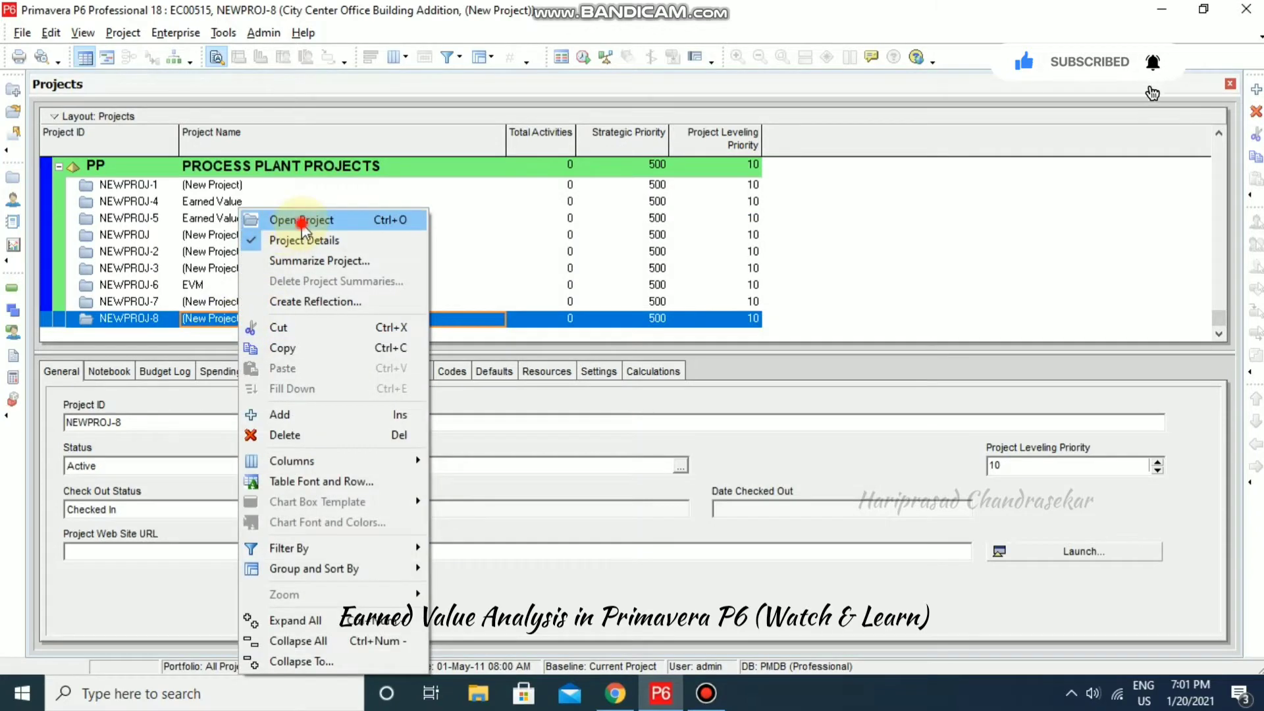
left_click(301, 223)
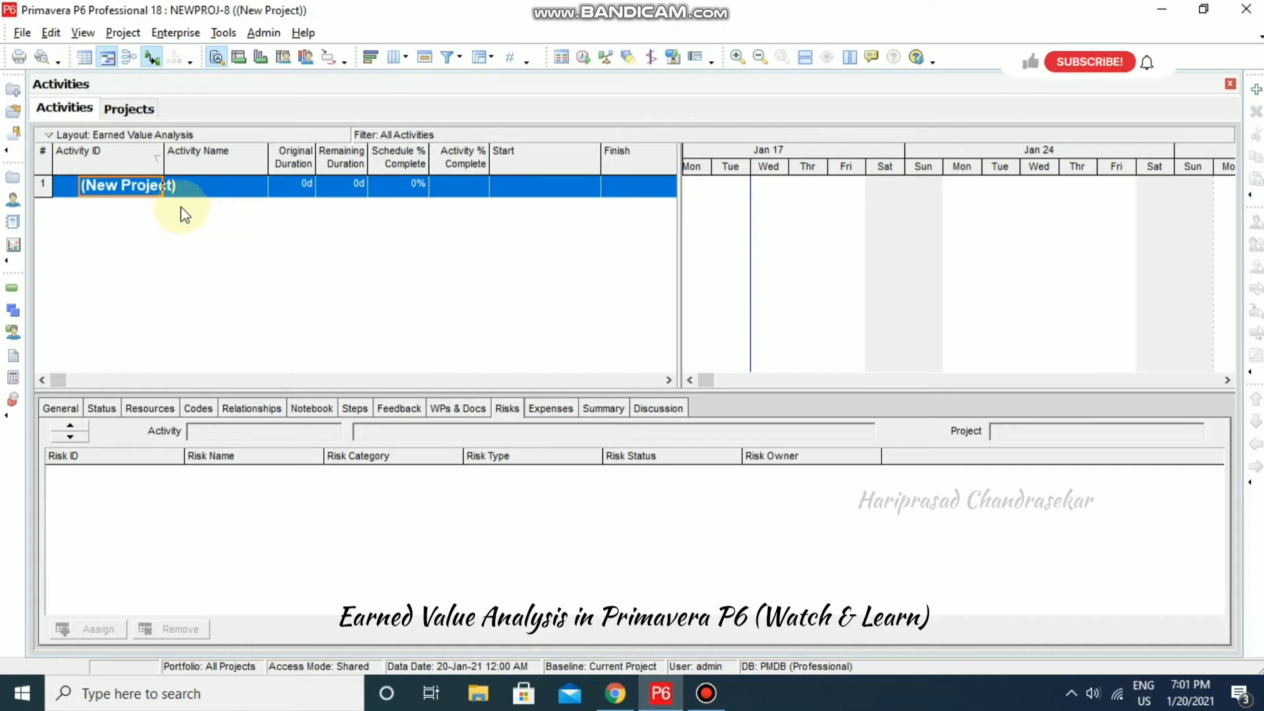
left_click(1255, 89)
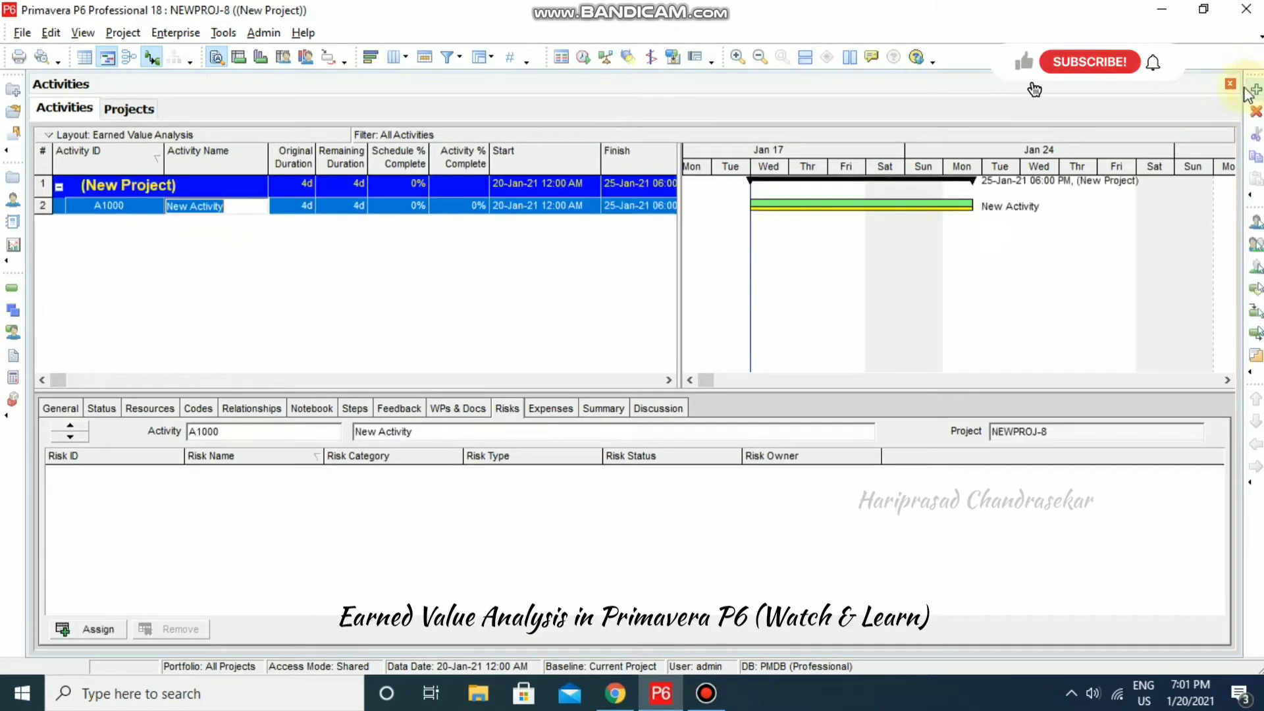
left_click(309, 207)
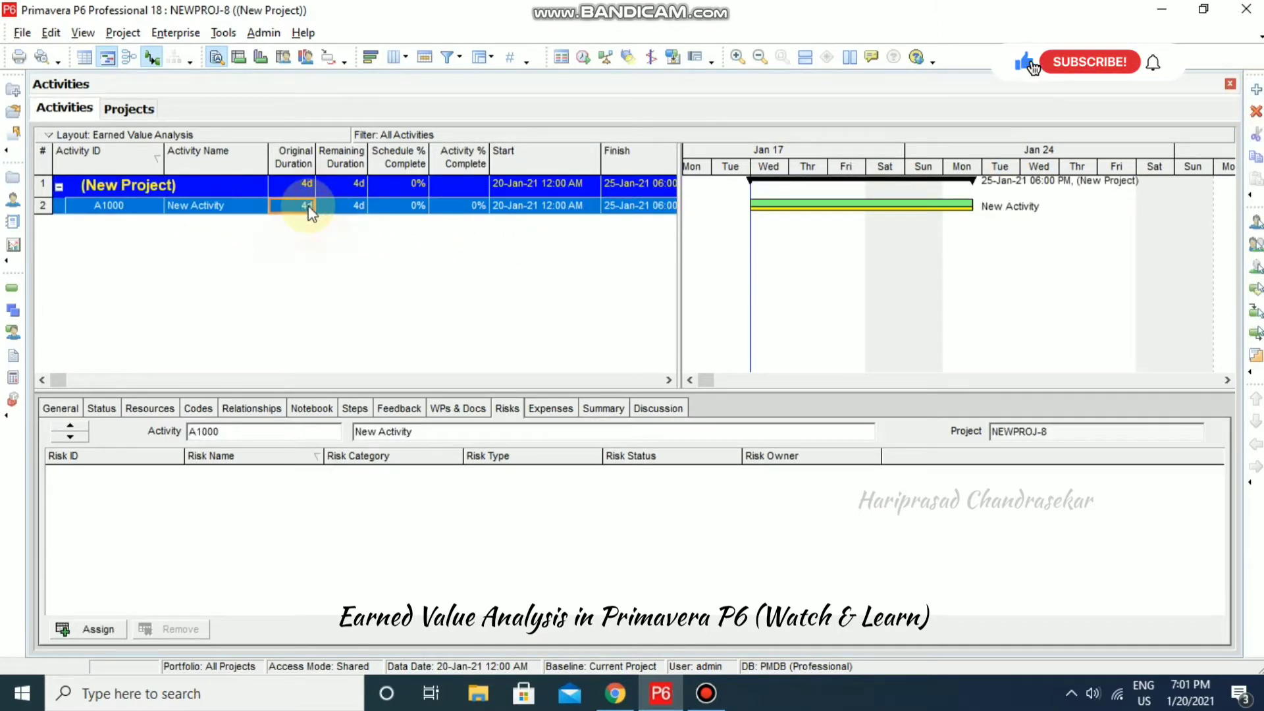
type("10")
key("Return")
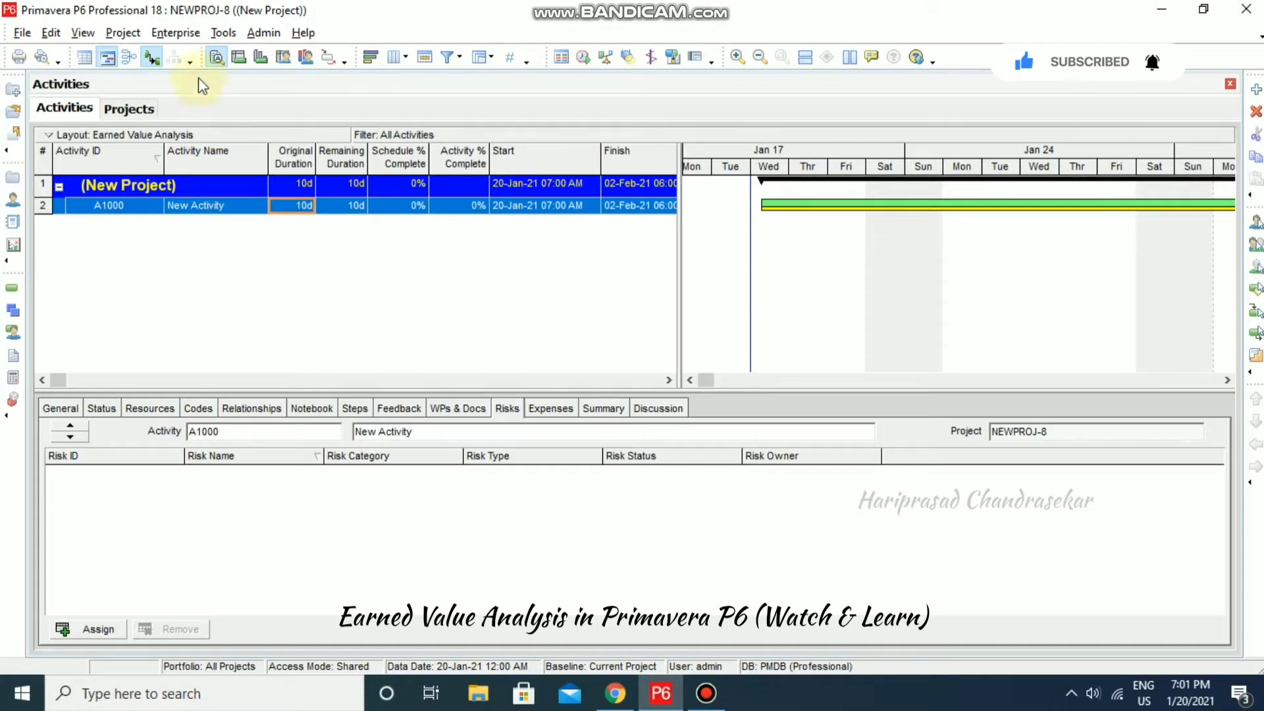
left_click(183, 37)
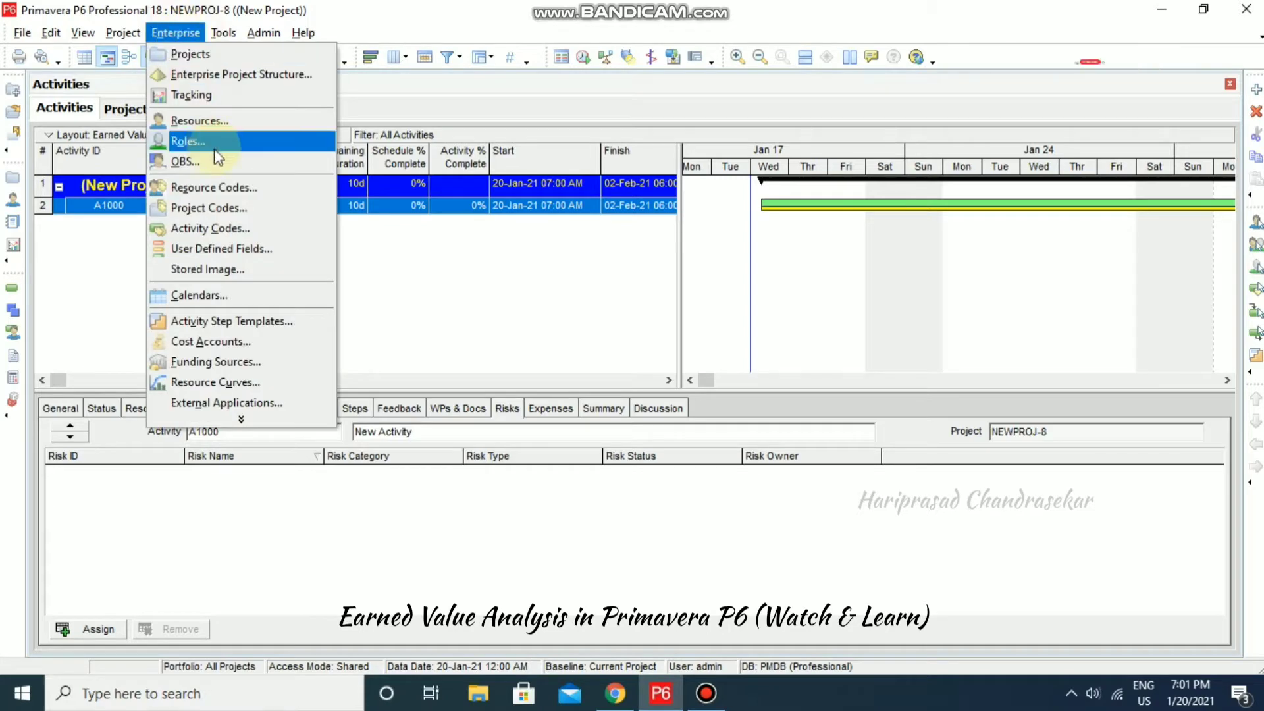
- Add resource R-10 after R-9 in the collapsed resource list and move it to top level
left_click(198, 121)
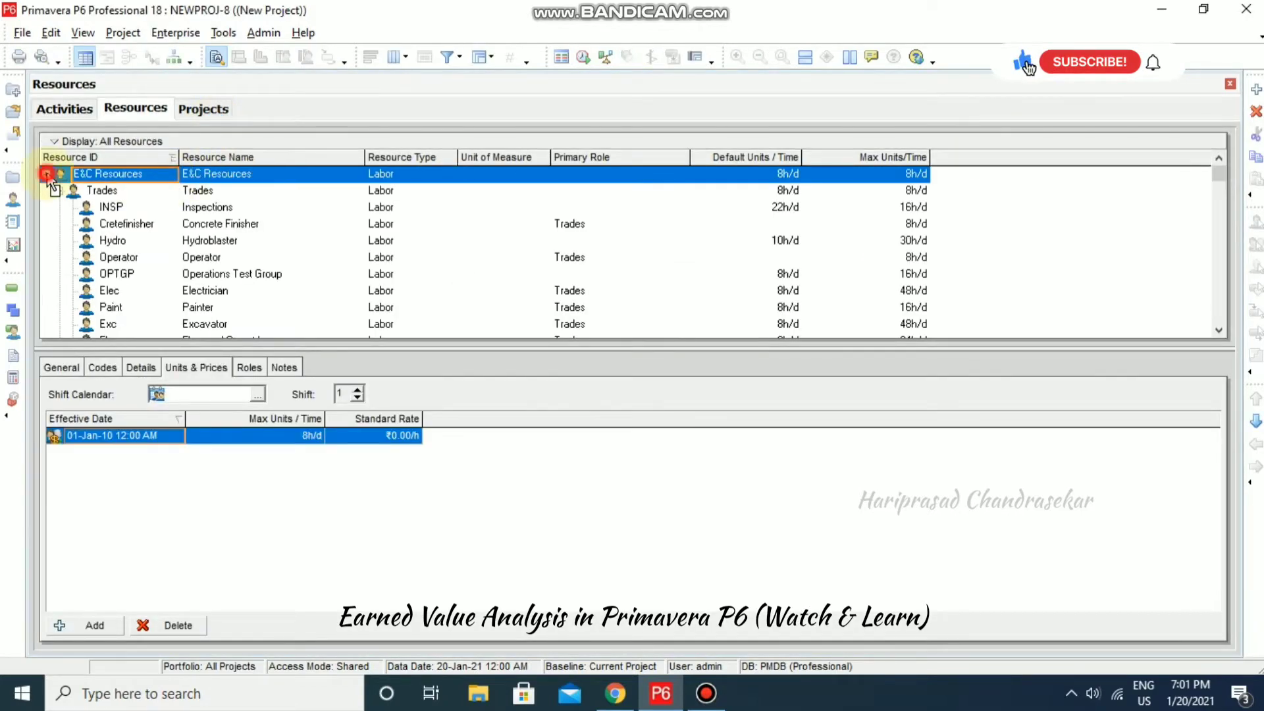
left_click(45, 174)
left_click(54, 140)
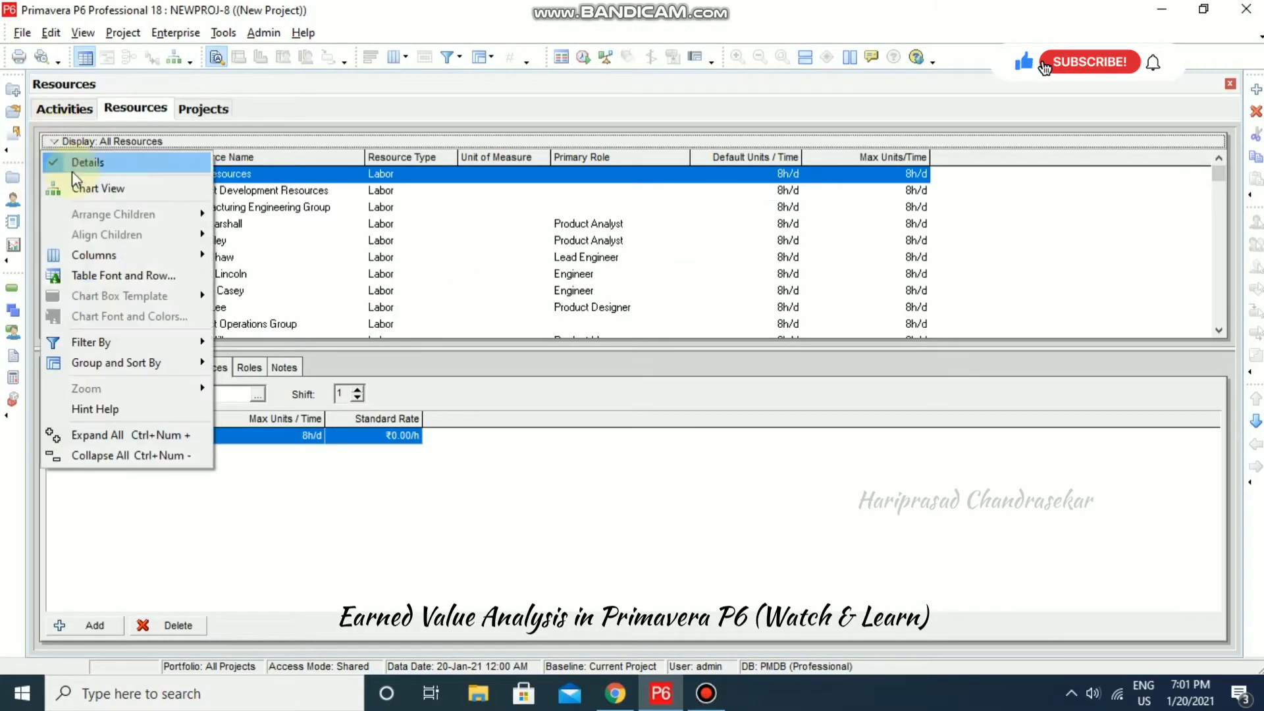
left_click(115, 456)
left_click(163, 300)
scroll(160, 305, "down", 1)
left_click(153, 324)
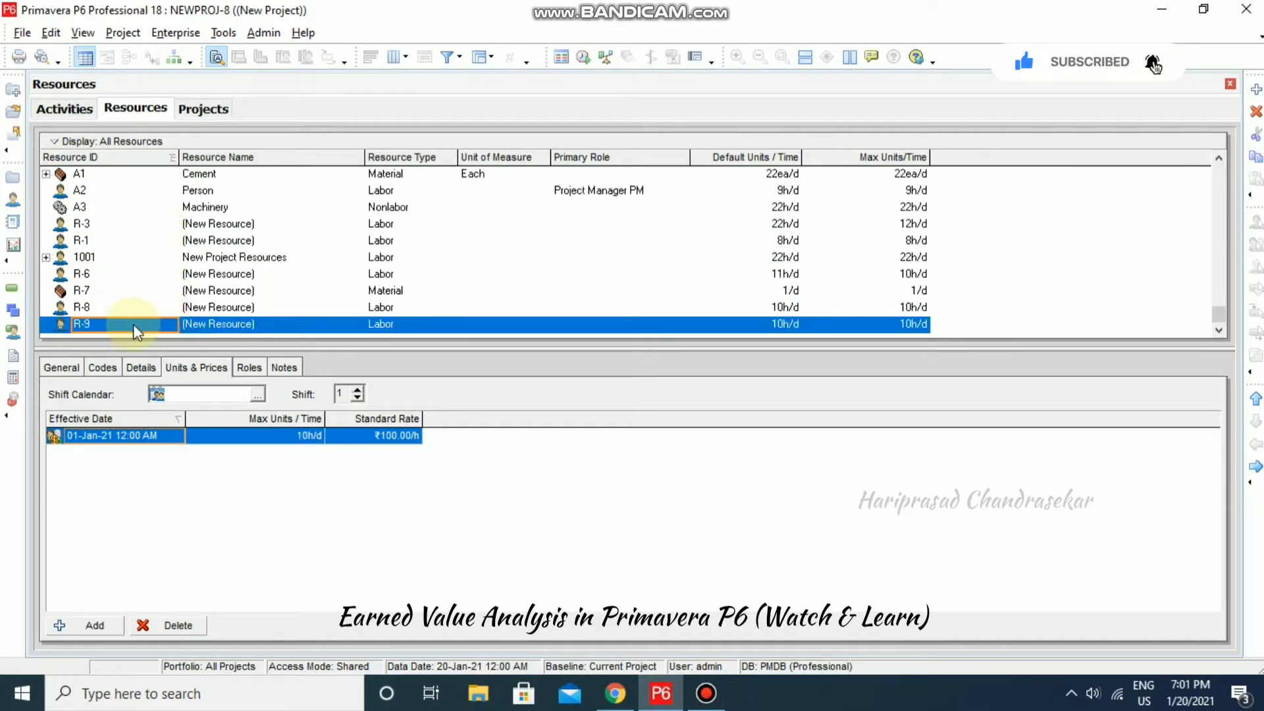
left_click(1256, 91)
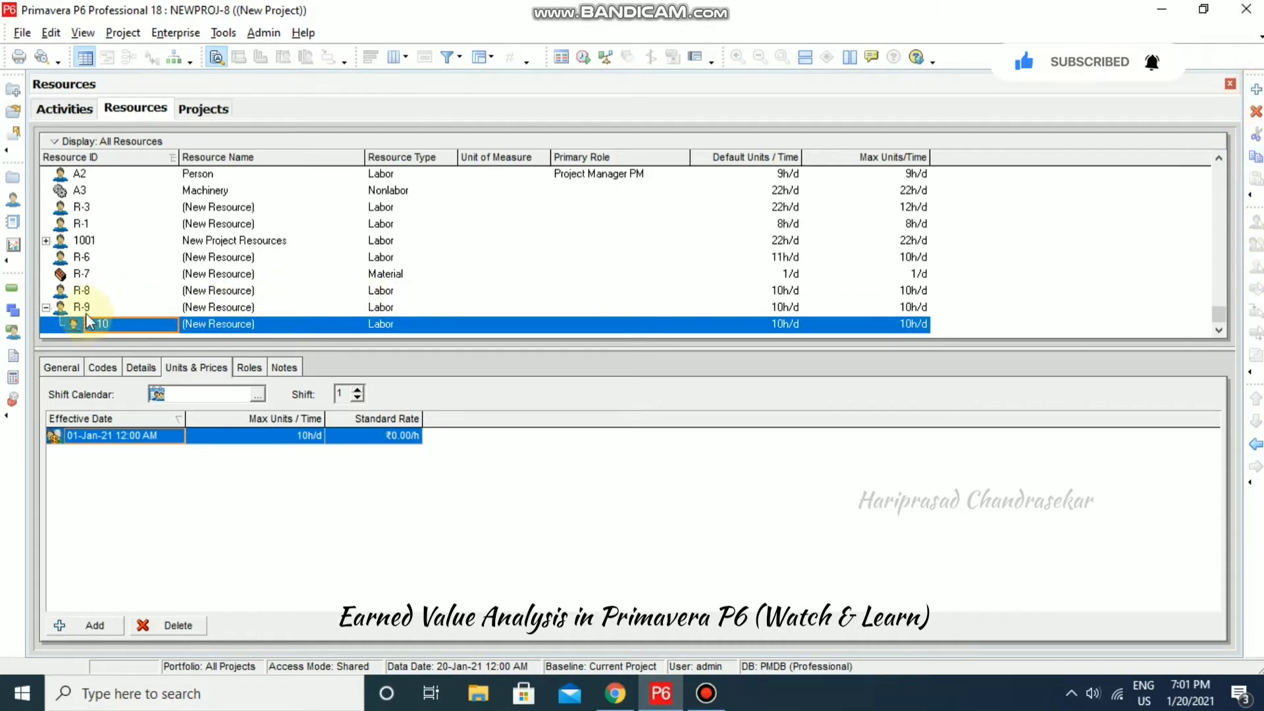
left_click(1256, 445)
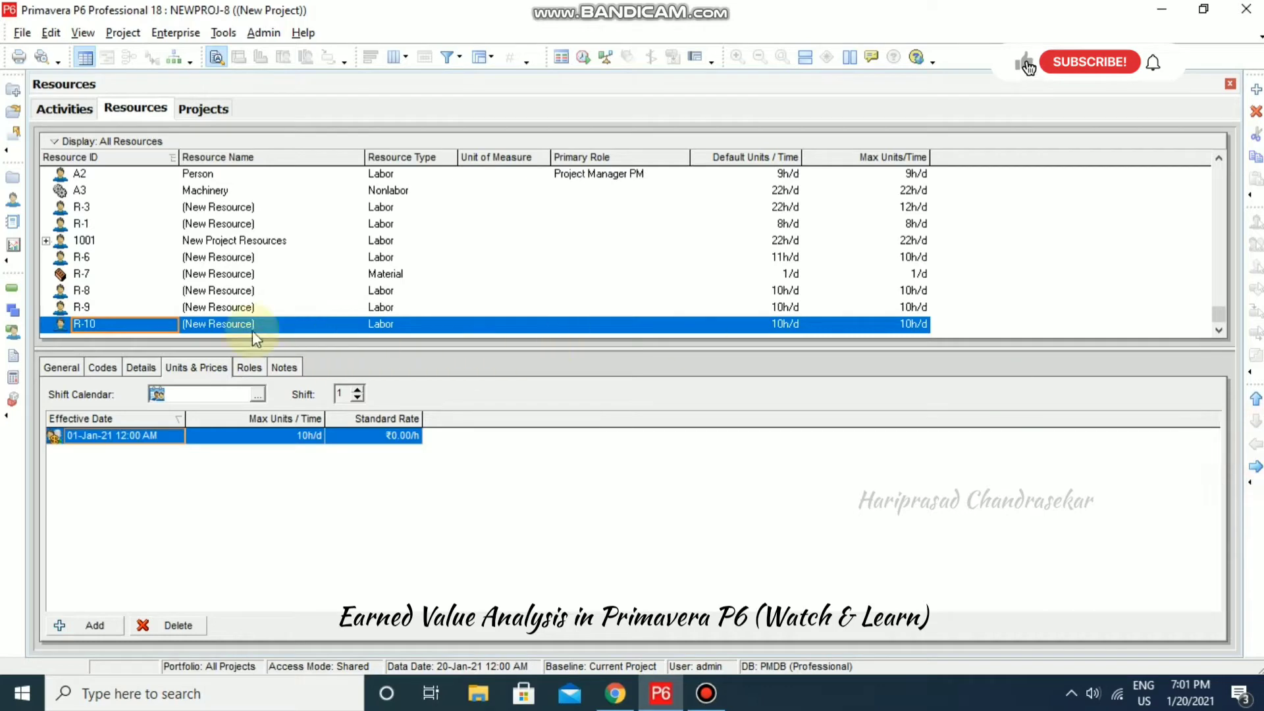
- Set resource R-10's calendar to 5x10
left_click(61, 367)
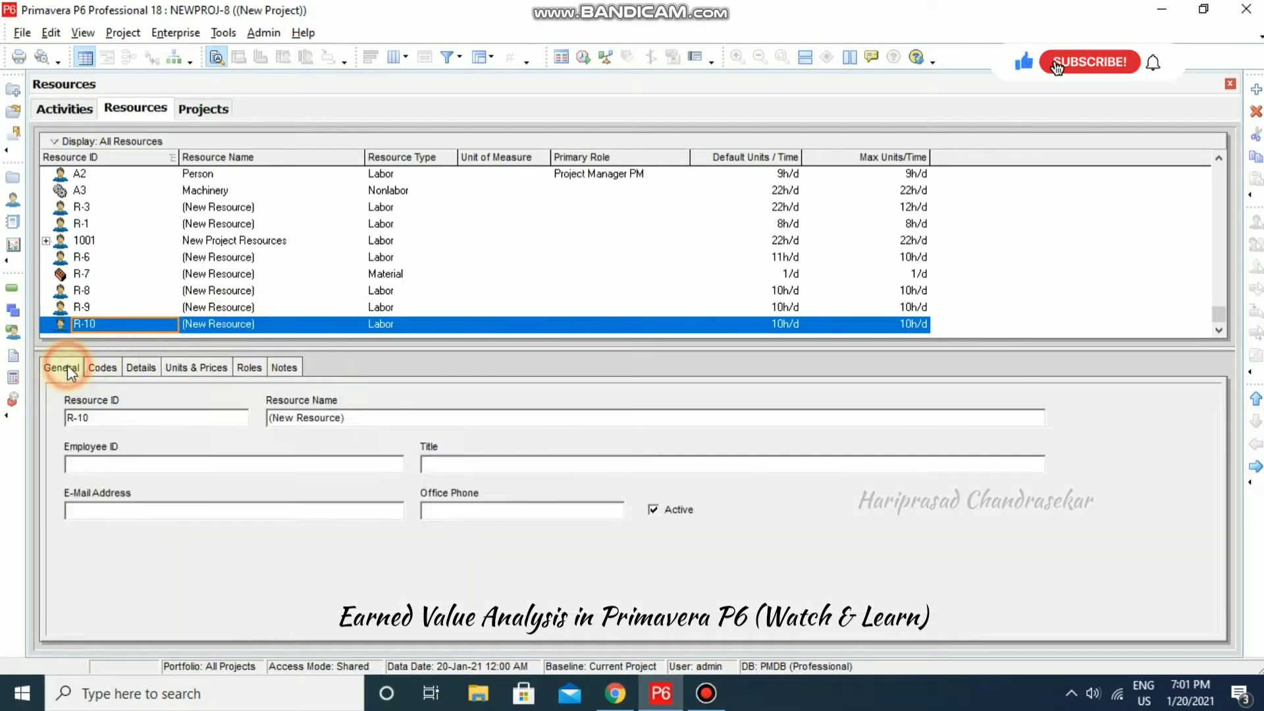
left_click(100, 369)
left_click(140, 368)
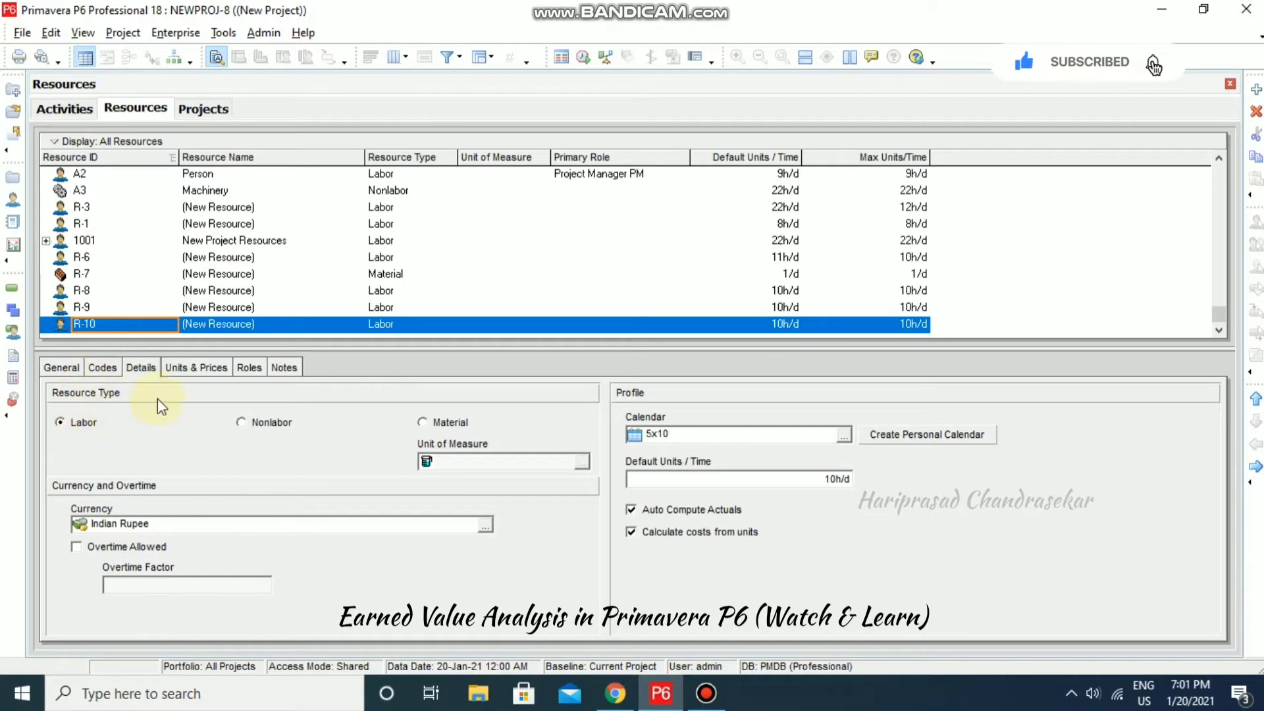
left_click(199, 368)
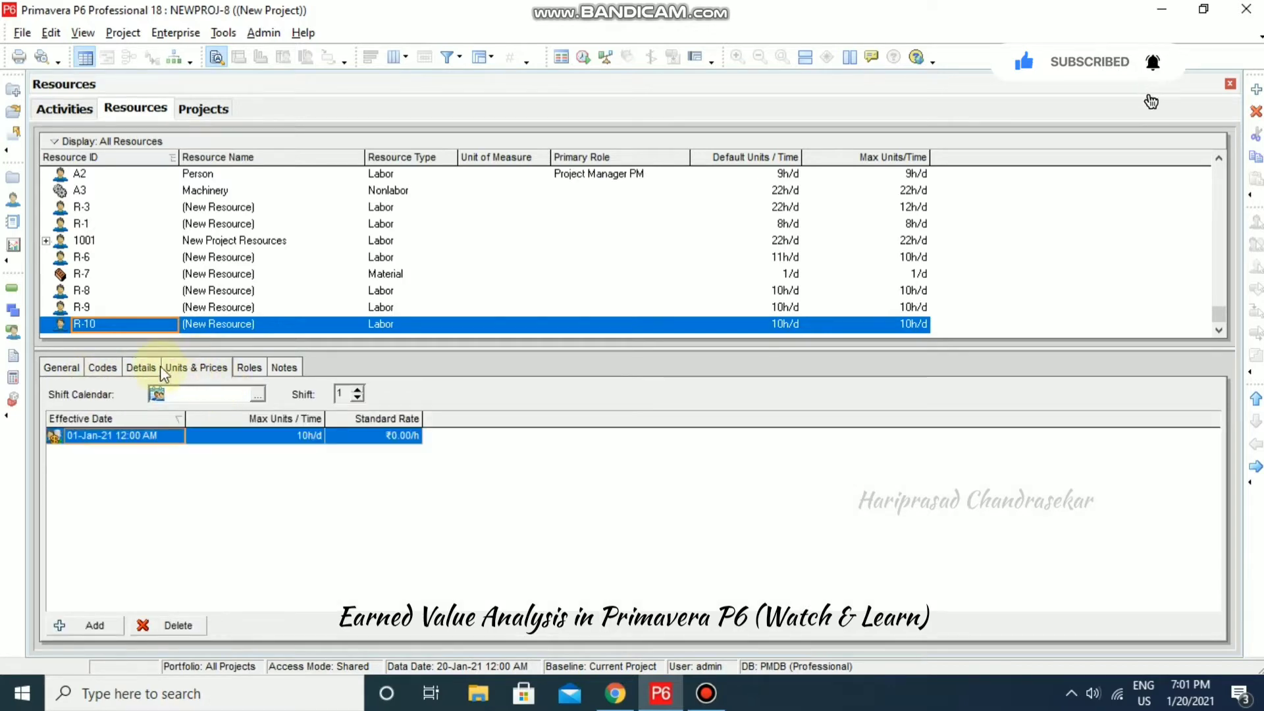
left_click(141, 368)
left_click(845, 438)
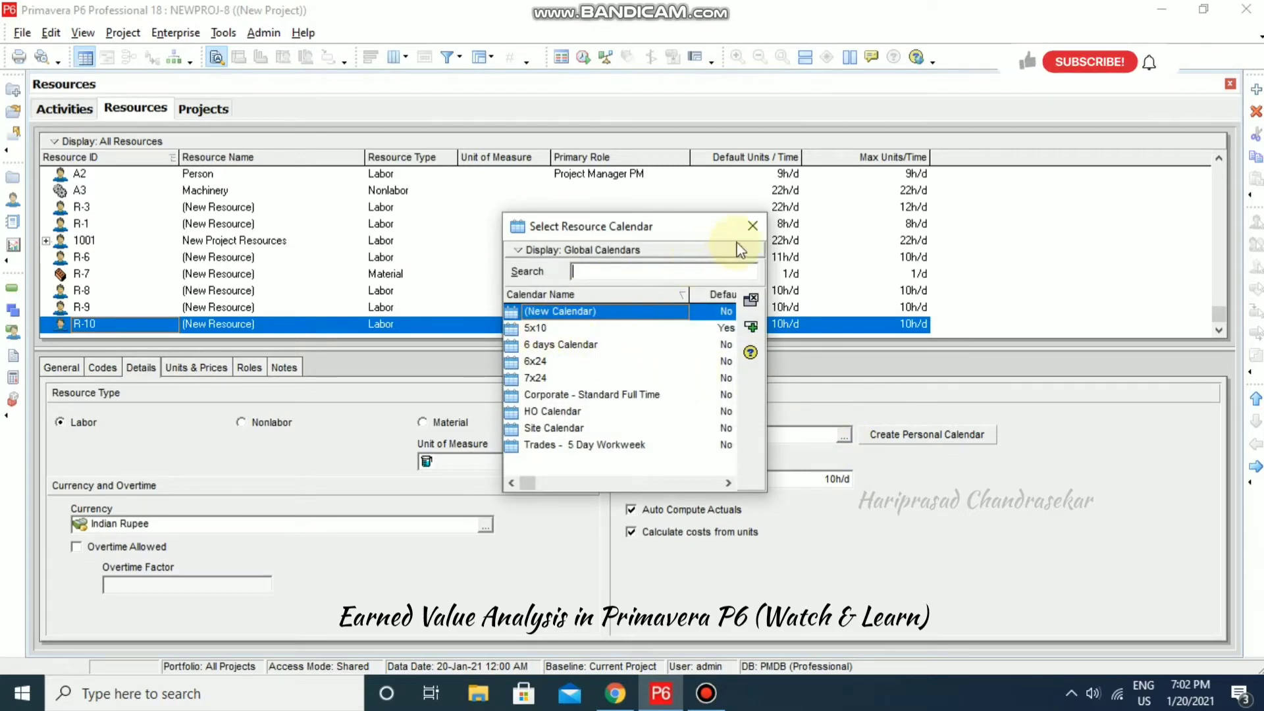
left_click(658, 328)
left_click(750, 300)
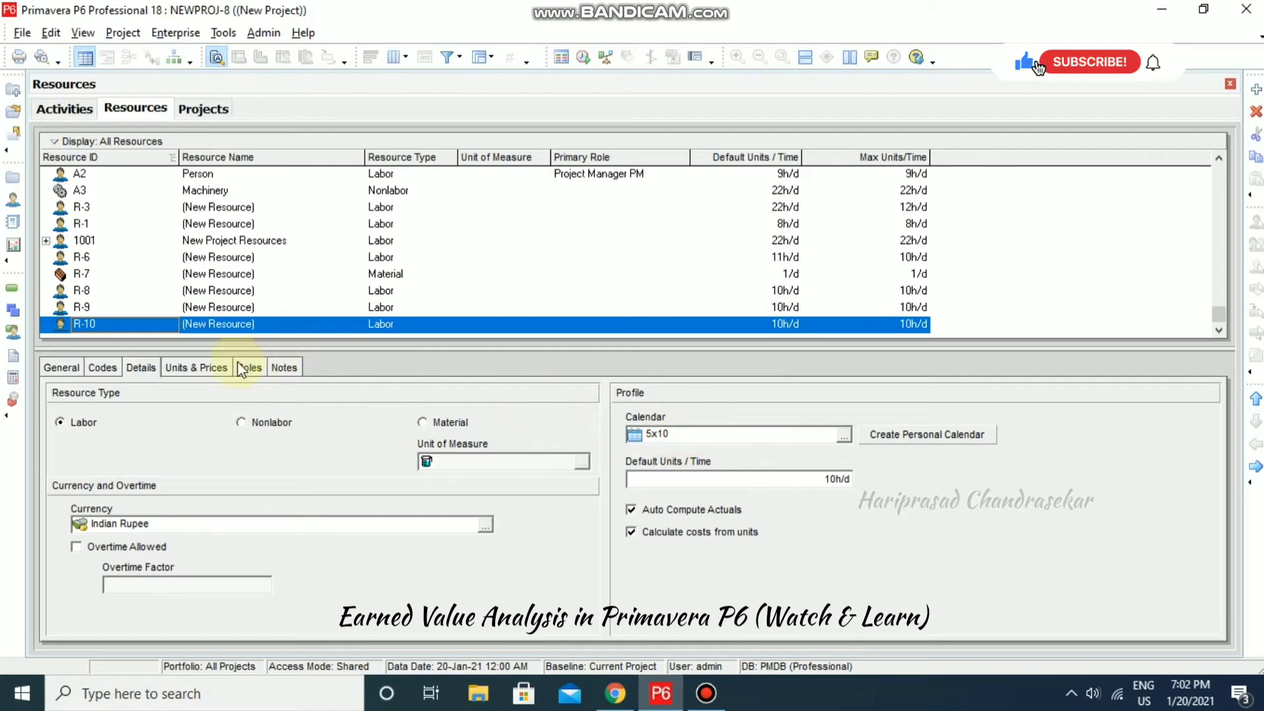
- Give R-10 a ₹100.00/h standard rate and return to the Activities view
left_click(212, 367)
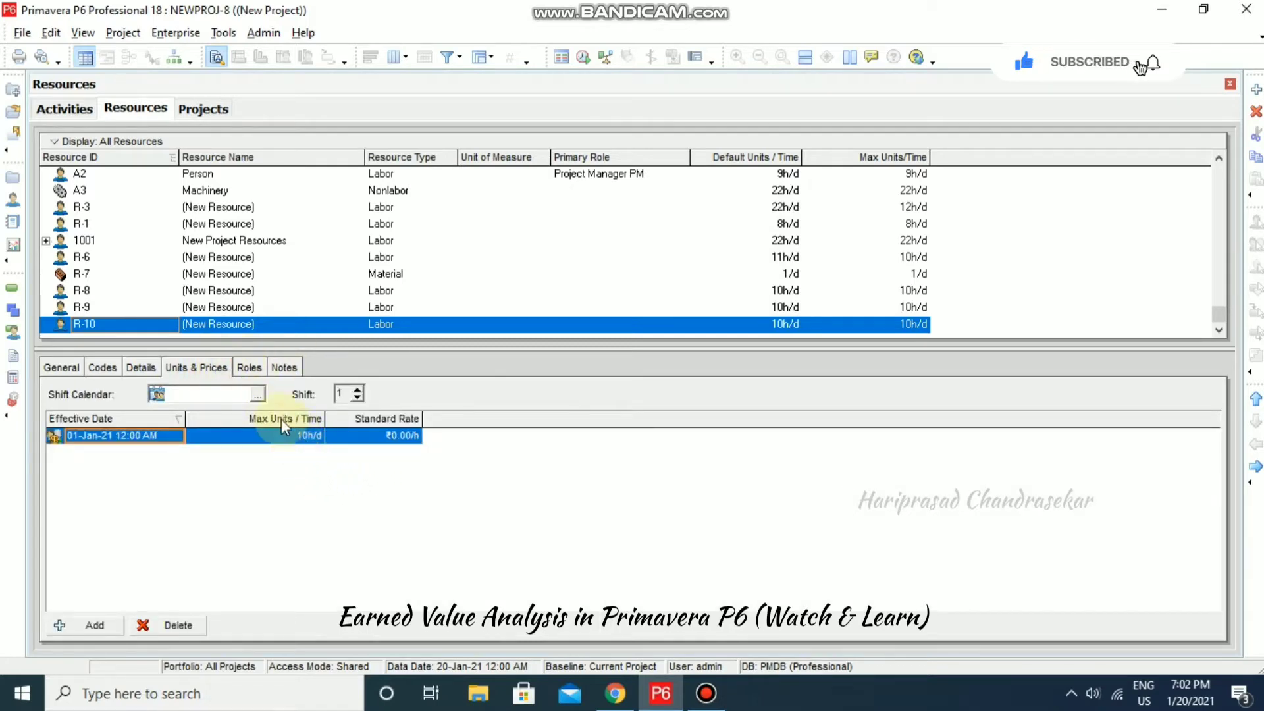
left_click(415, 440)
type("100")
left_click(389, 547)
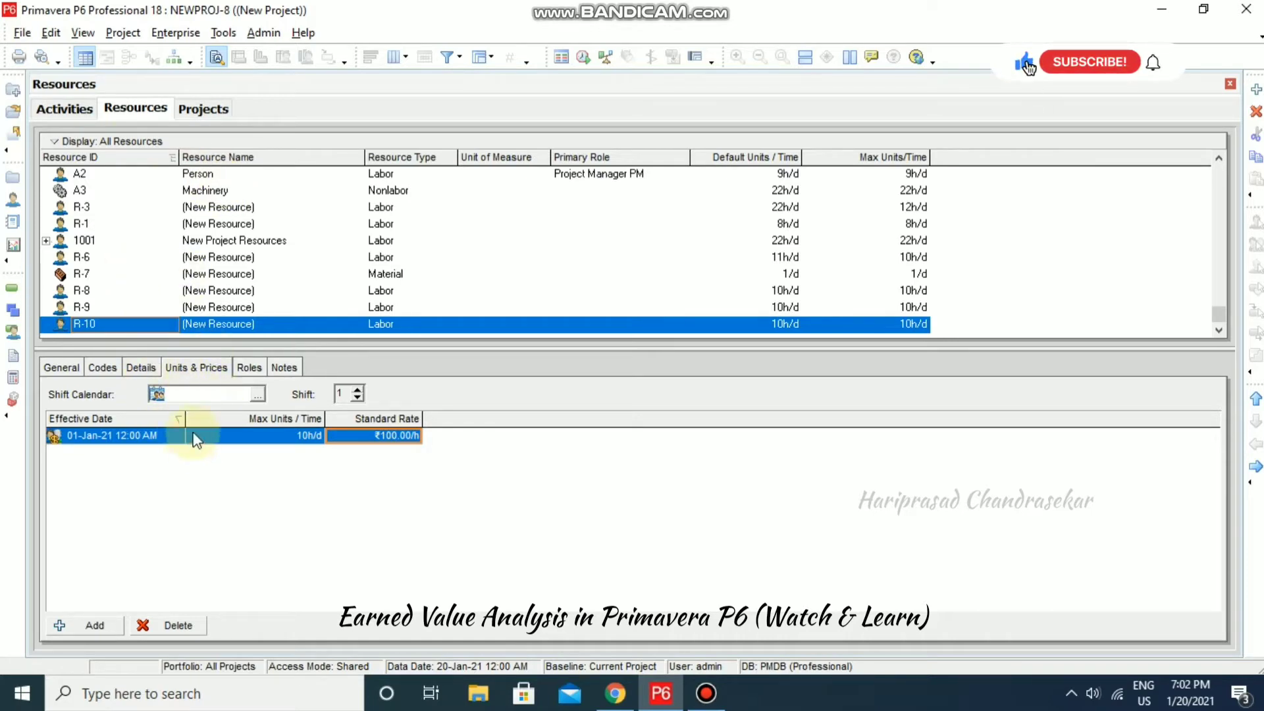
left_click(66, 110)
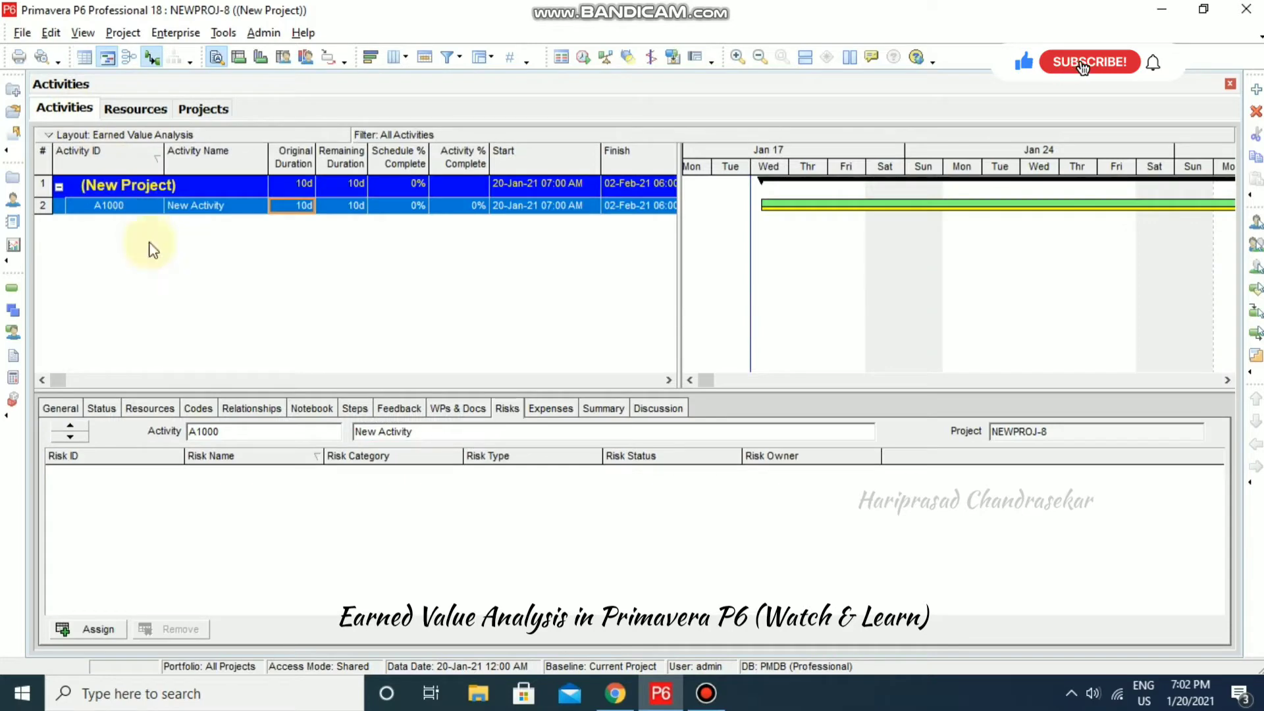
- Assign resource R-10 to activity A1000, giving 100h budgeted units at ₹100.00/h
left_click(146, 405)
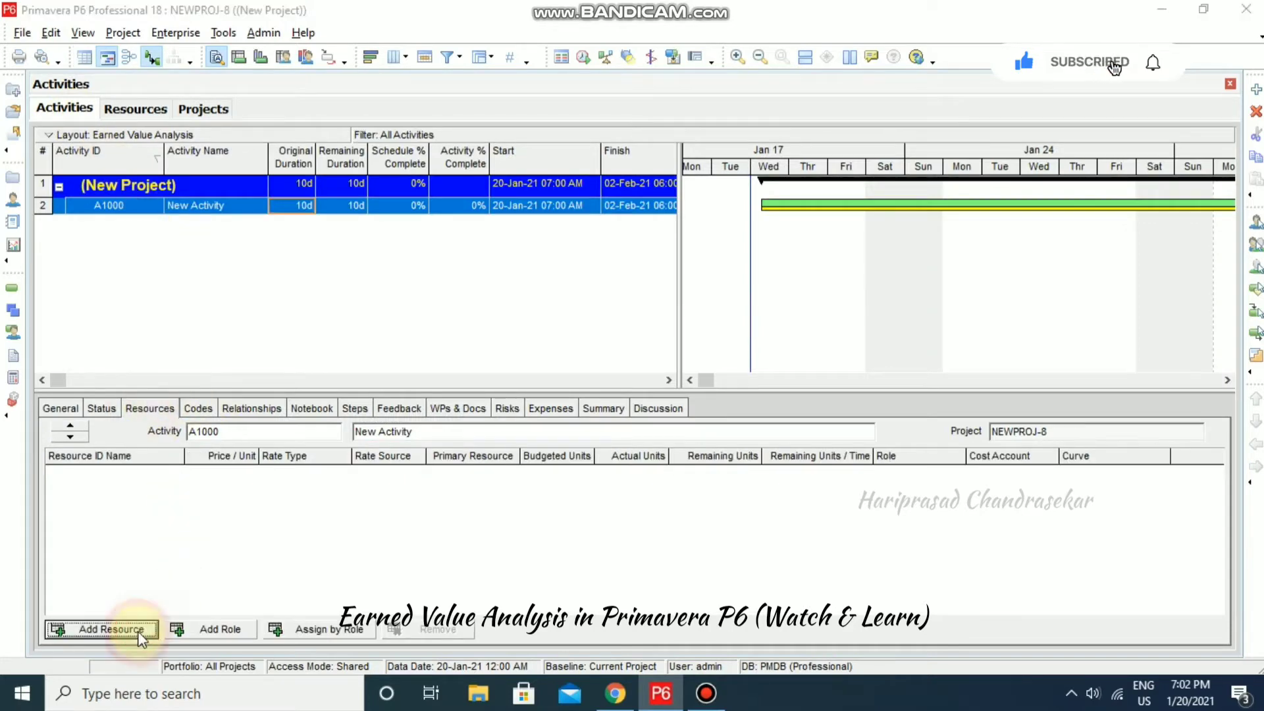
left_click(137, 631)
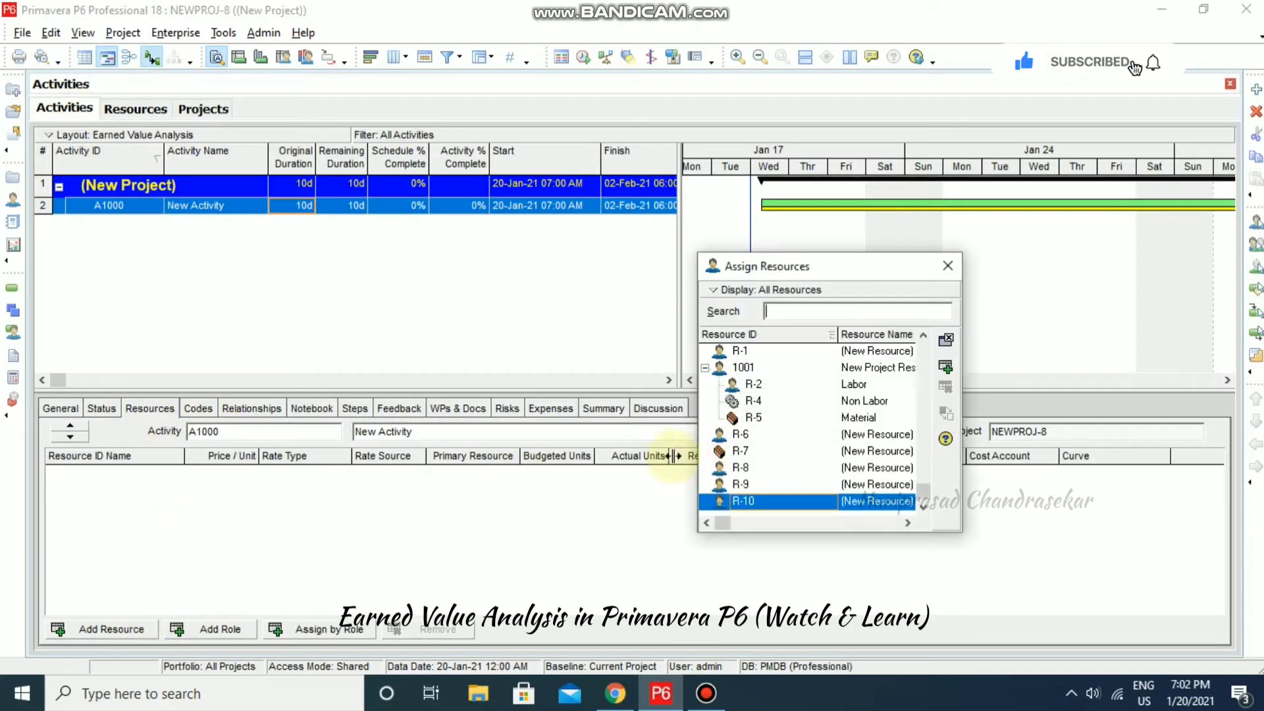
double_click(757, 501)
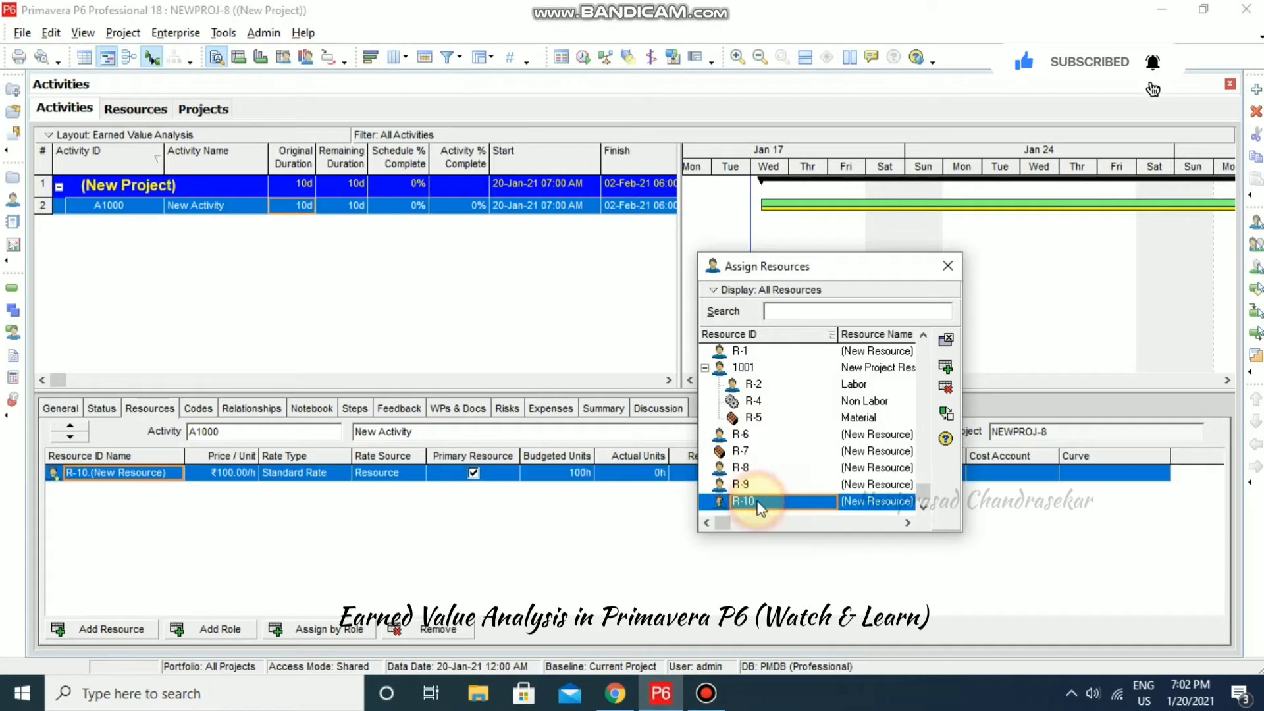
left_click(947, 266)
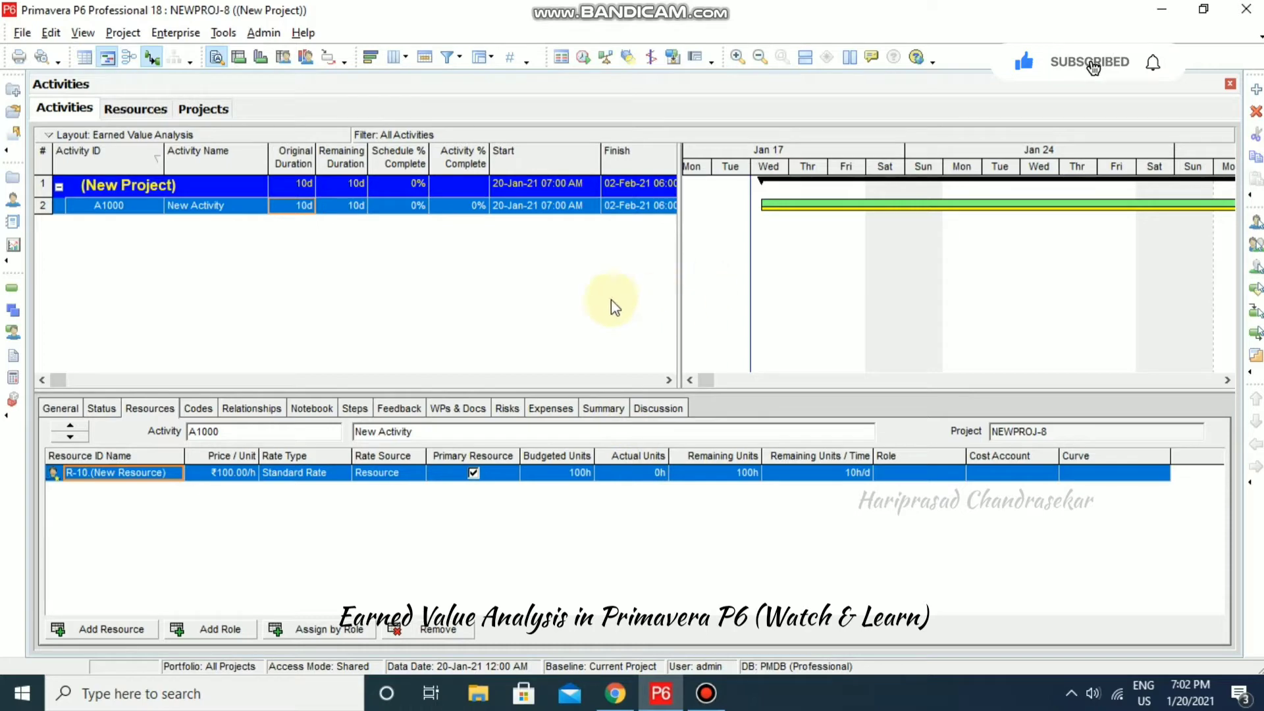
- Schedule the project with data date 20-Jan-21 07:00 AM, making A1000 critical through 02-Feb-21
left_click(582, 58)
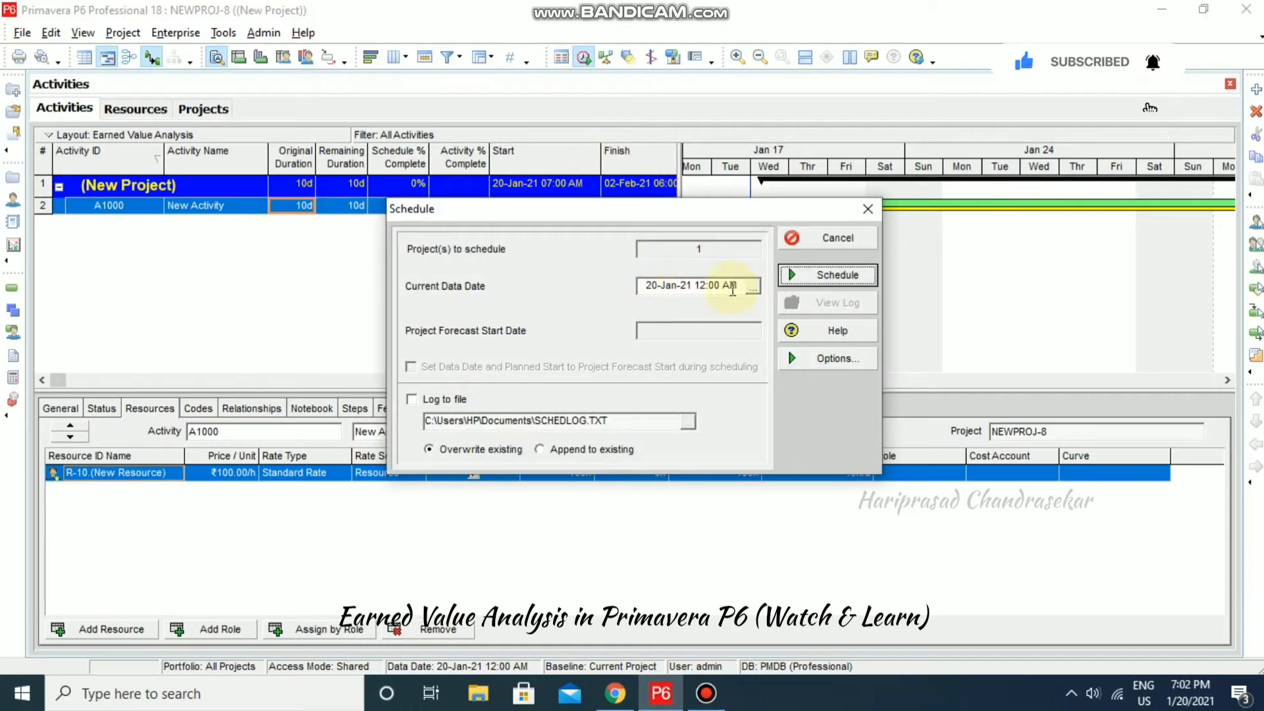
left_click(752, 288)
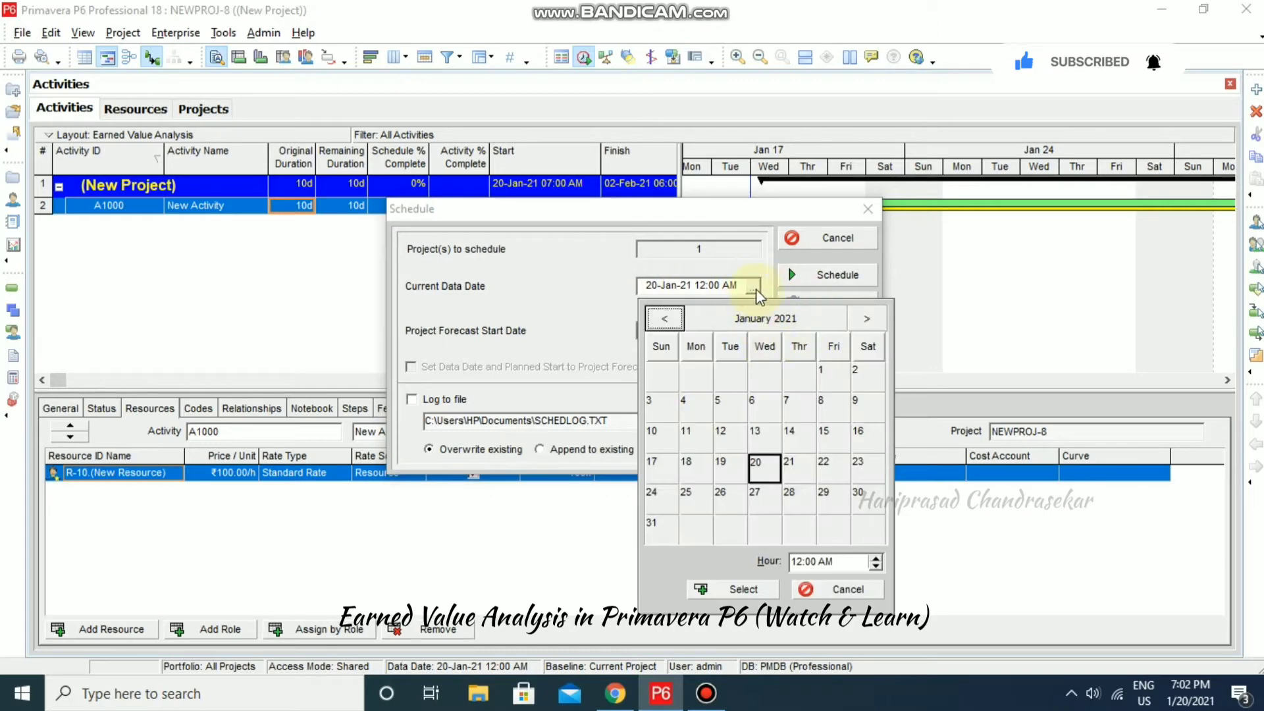
left_click(876, 564)
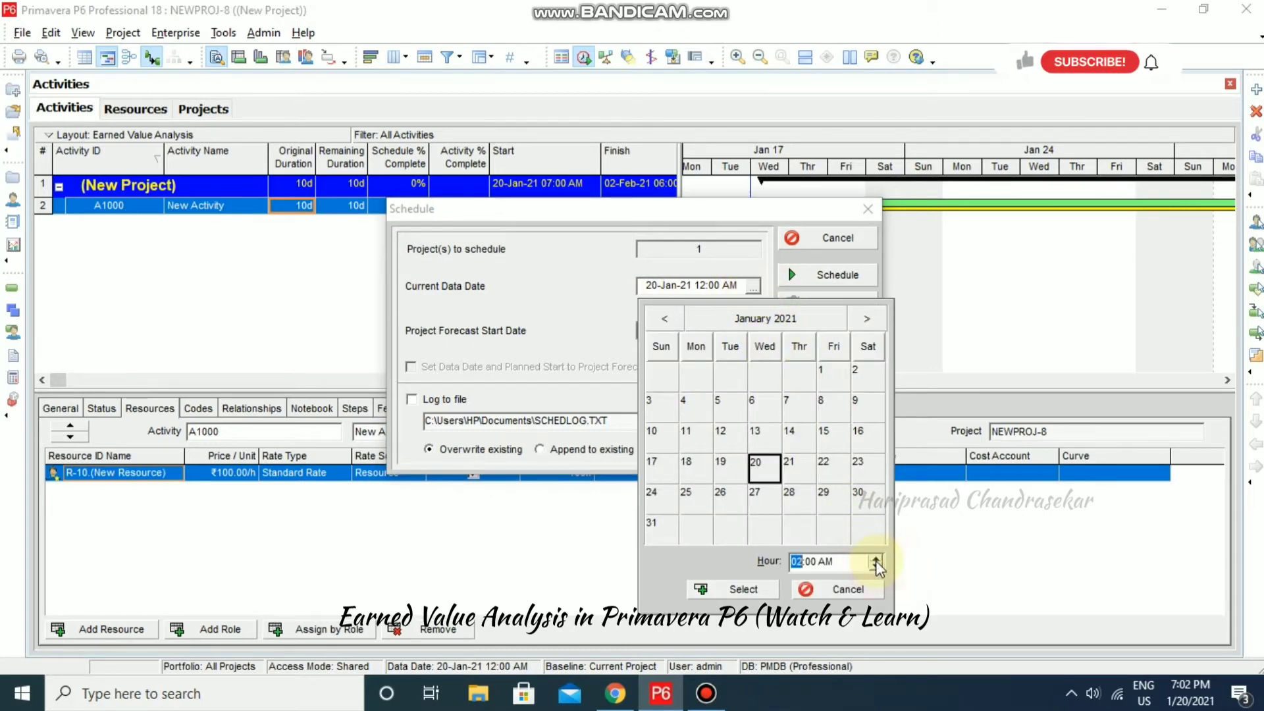
left_click(876, 559)
left_click(875, 559)
left_click(875, 559)
left_click(875, 558)
left_click(876, 559)
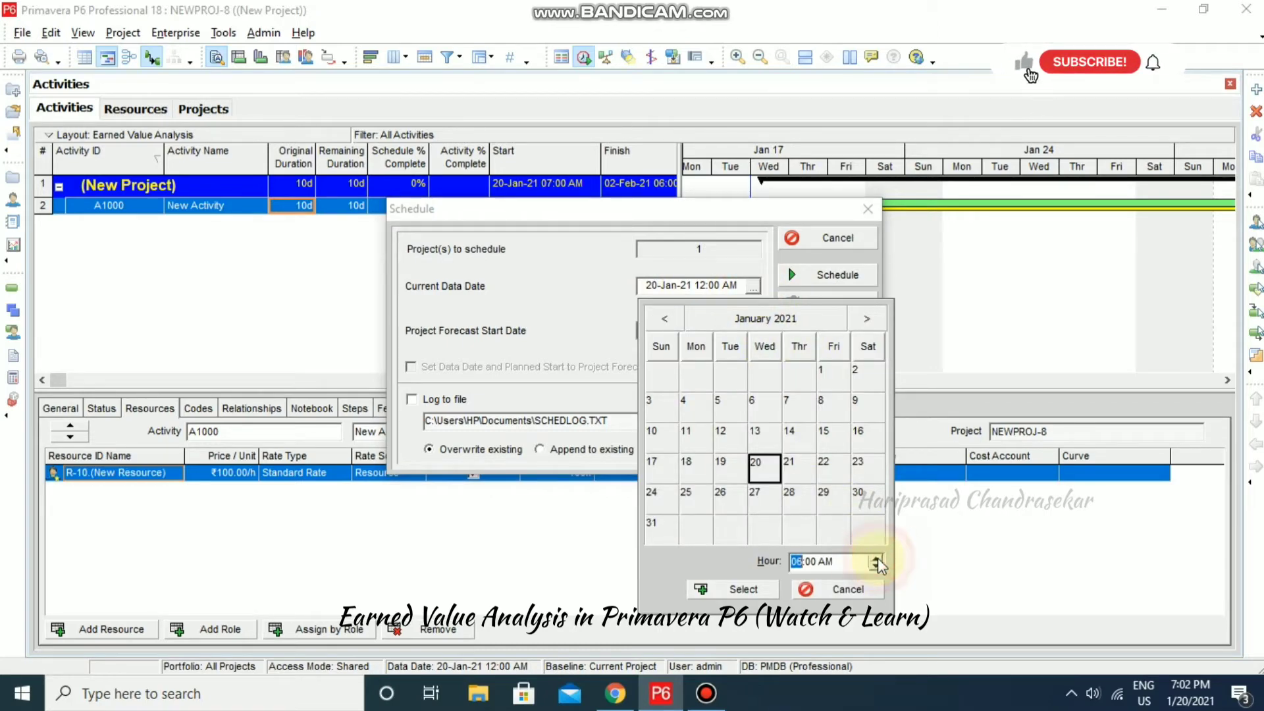
key("Return")
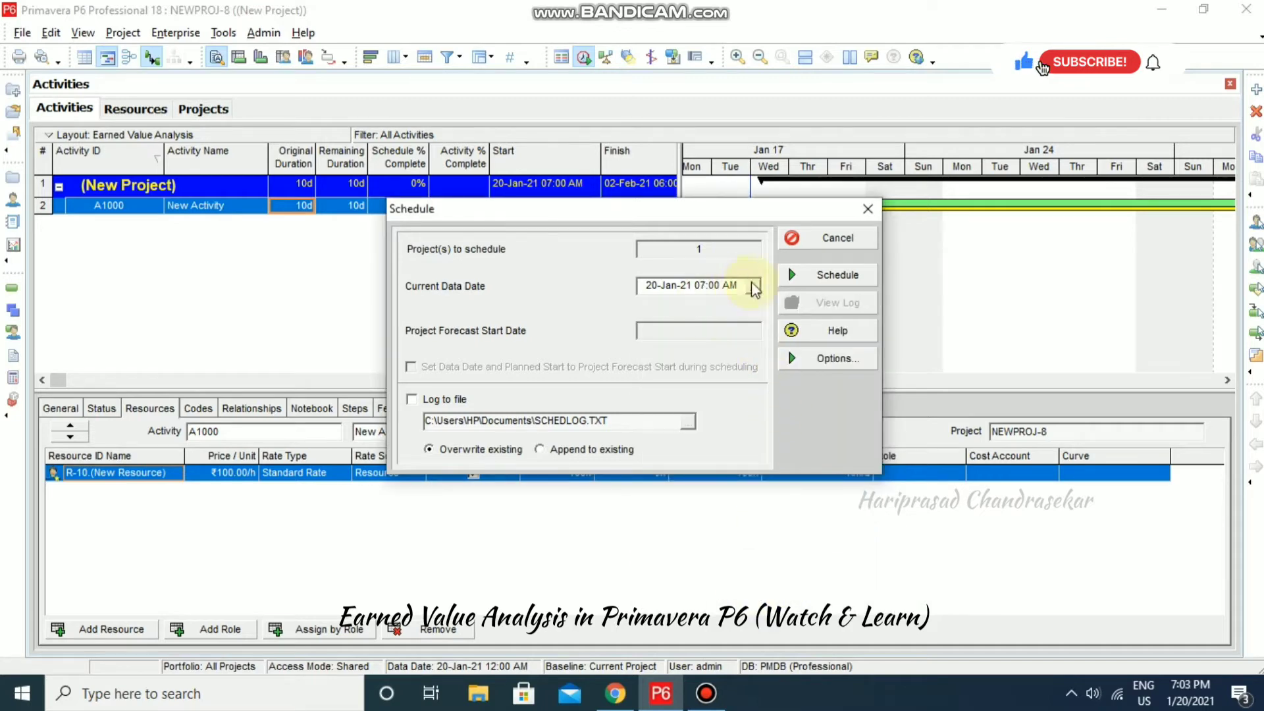
left_click(821, 283)
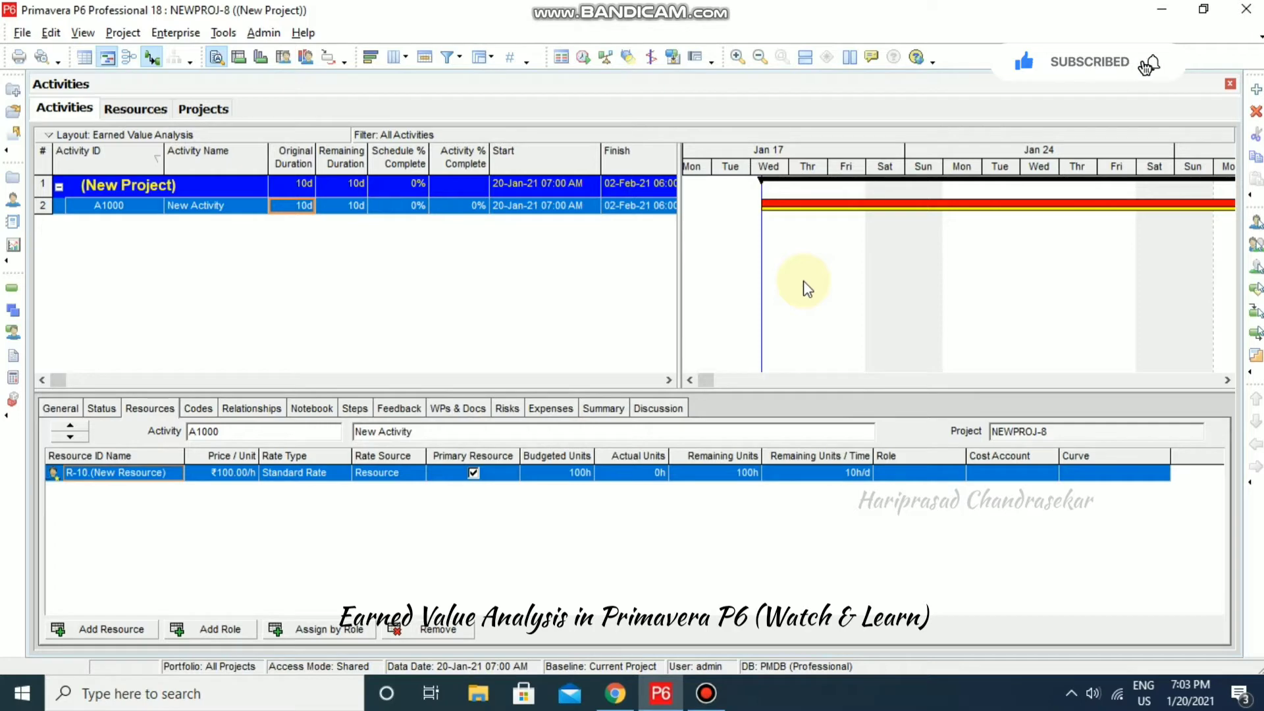
- Save NEWPROJ-8 as baseline (New Project) - B1 with type Initial Planning Baseline
left_click(118, 34)
left_click(177, 141)
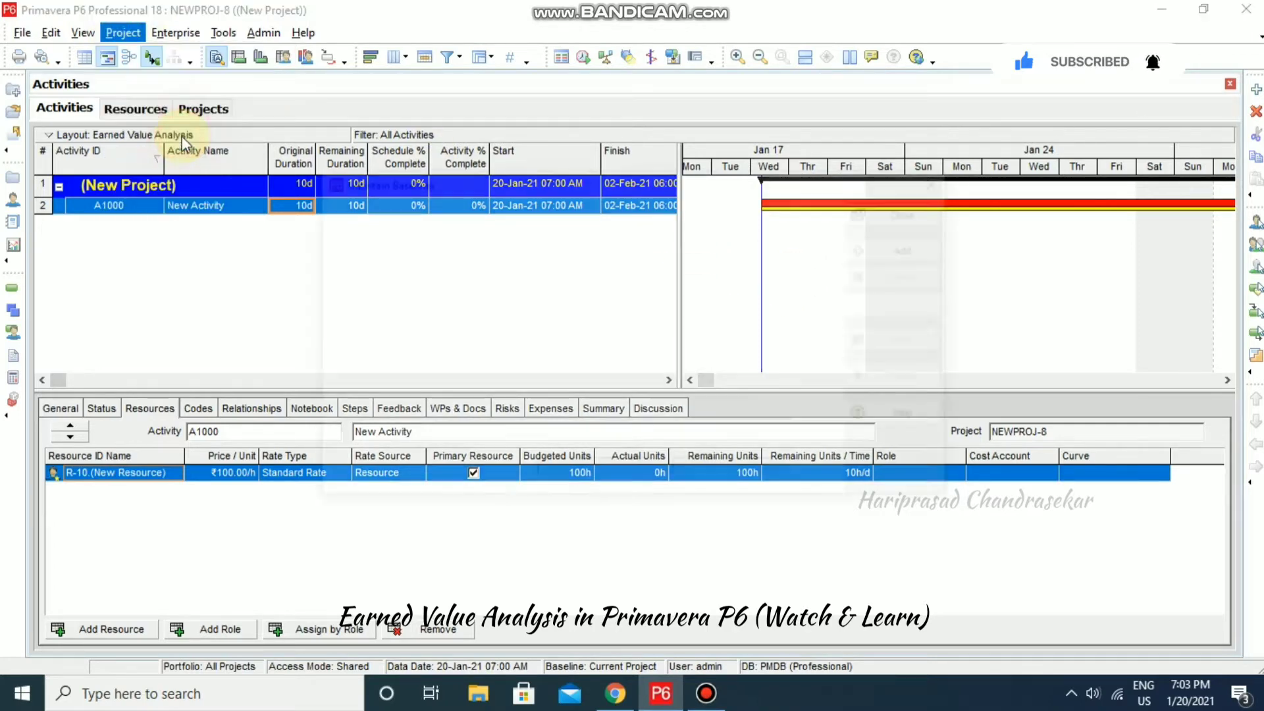
left_click(922, 247)
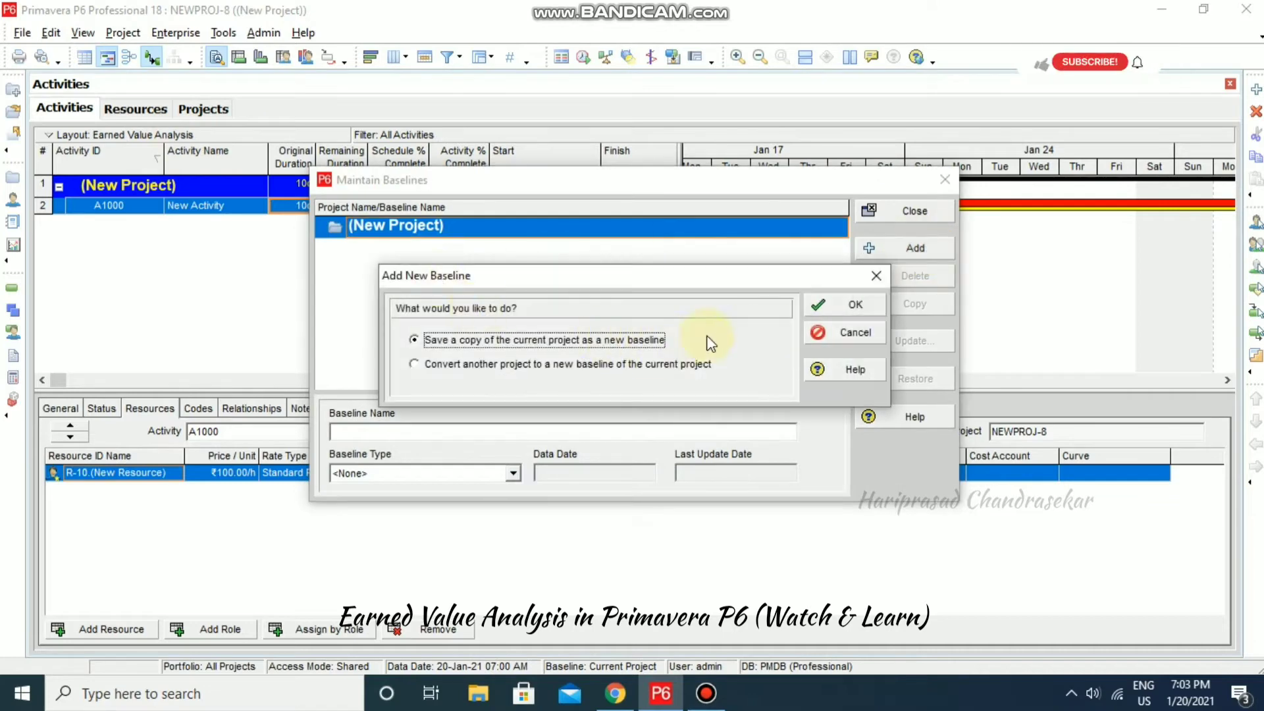
left_click(832, 303)
left_click(393, 249)
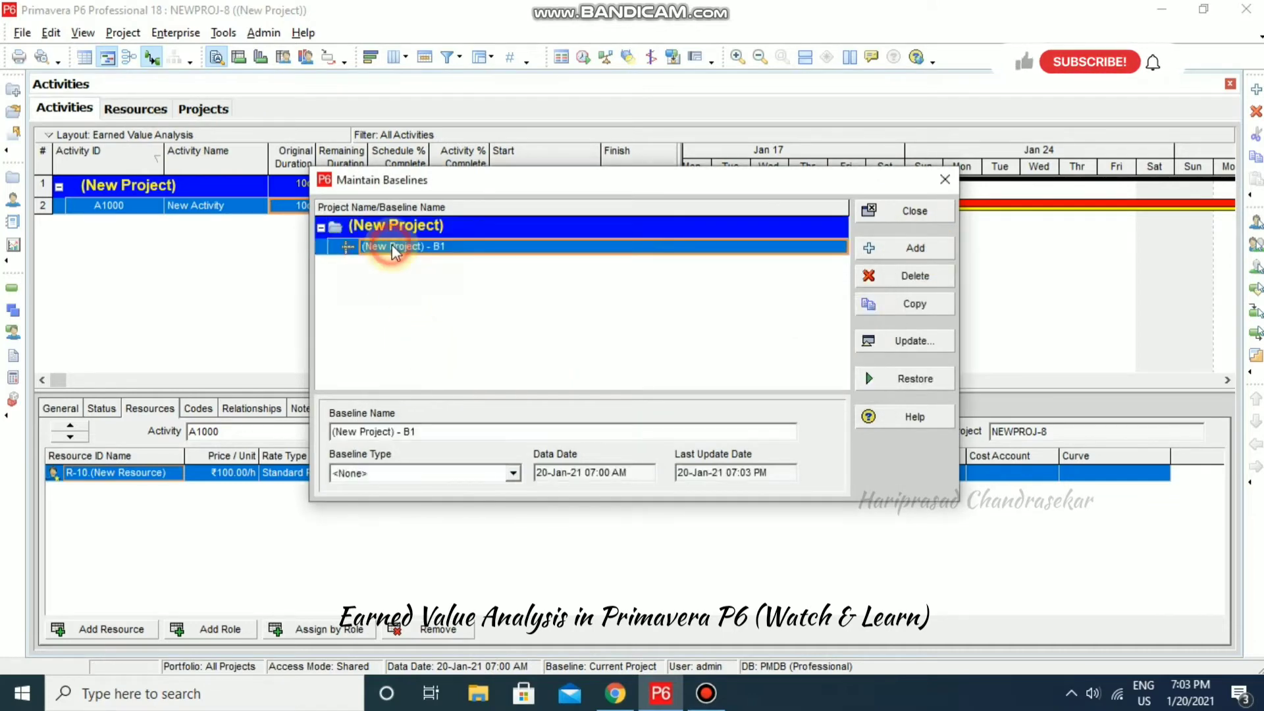
left_click(513, 473)
left_click(414, 516)
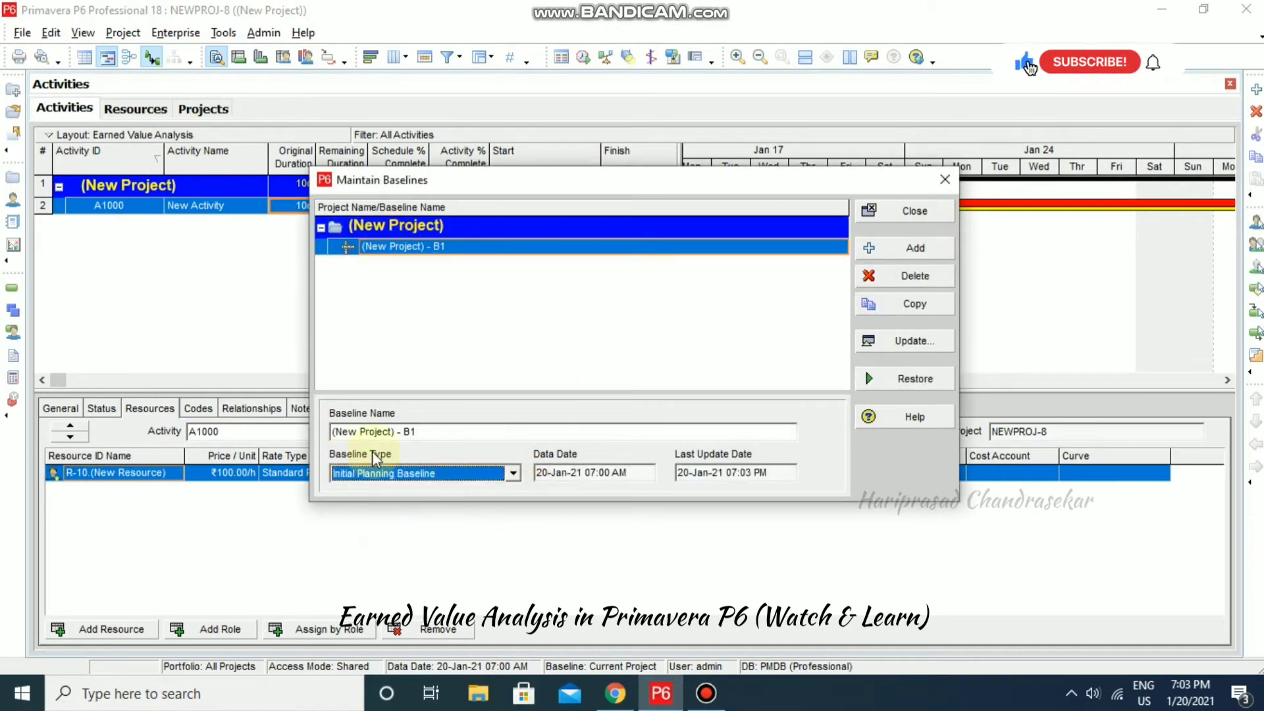
left_click(918, 209)
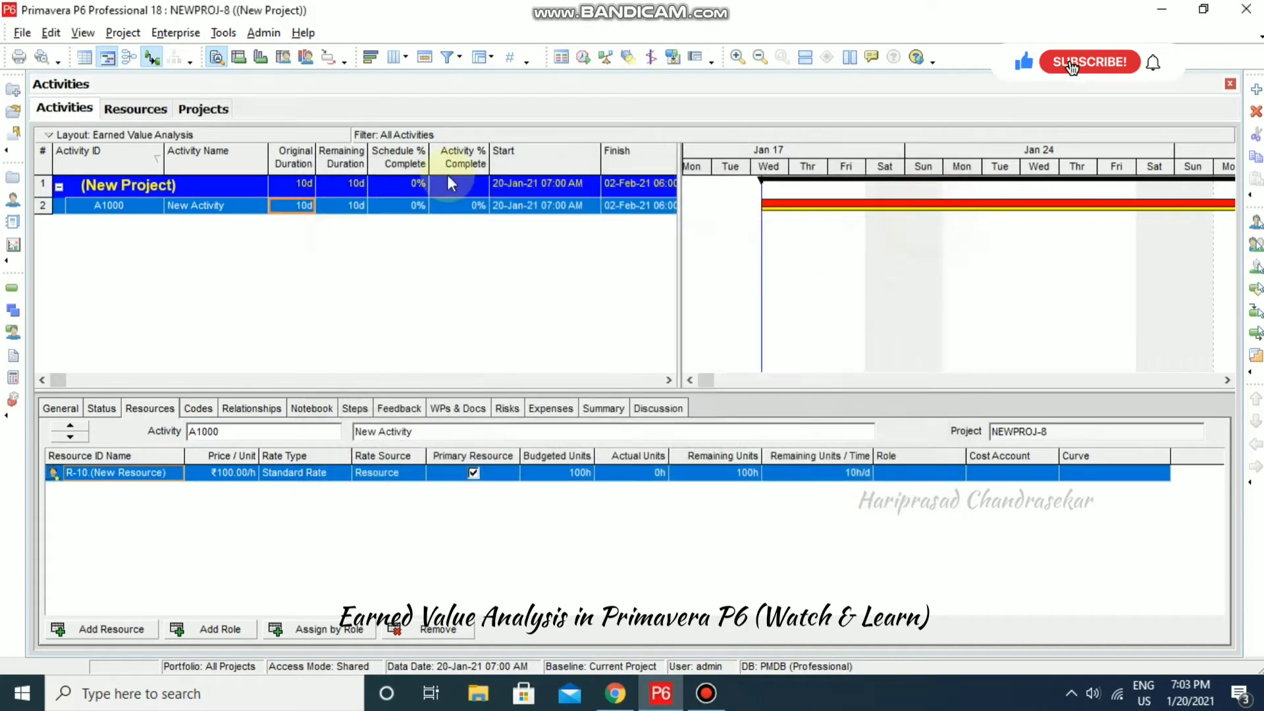
- Assign (New Project) - B1 as the project baseline
left_click(122, 32)
left_click(152, 119)
left_click(732, 288)
left_click(547, 305)
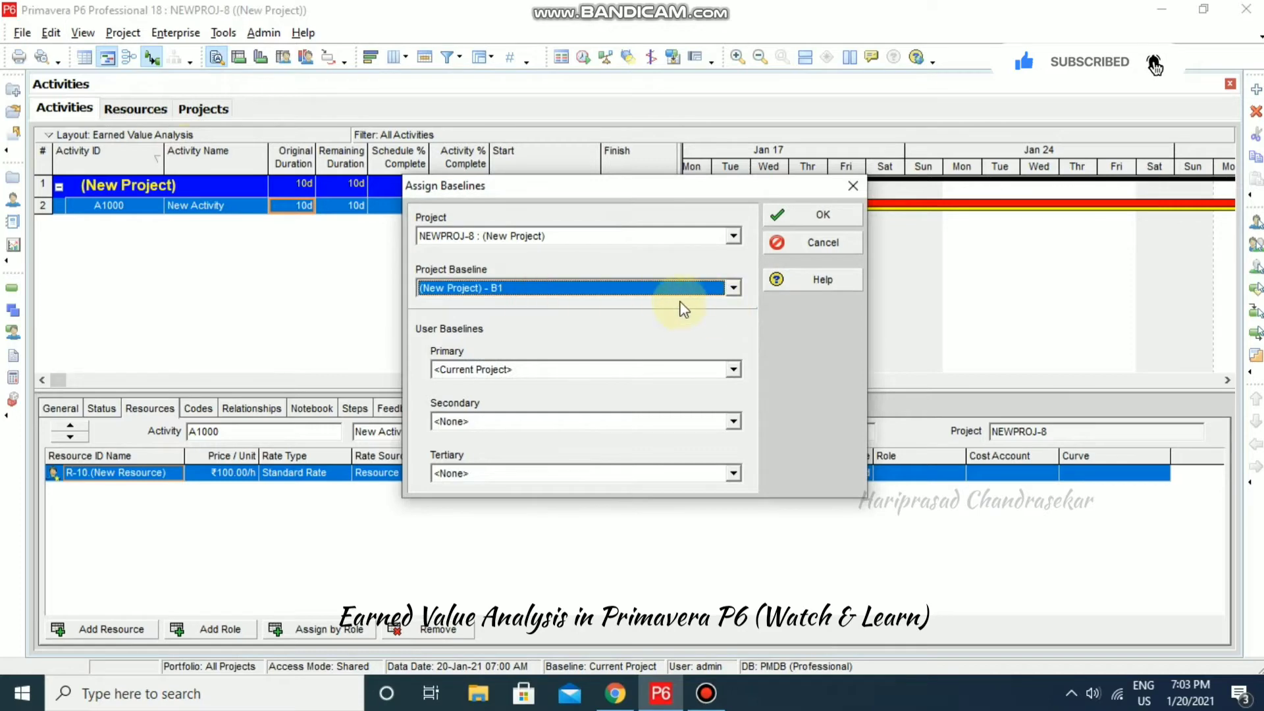
left_click(856, 214)
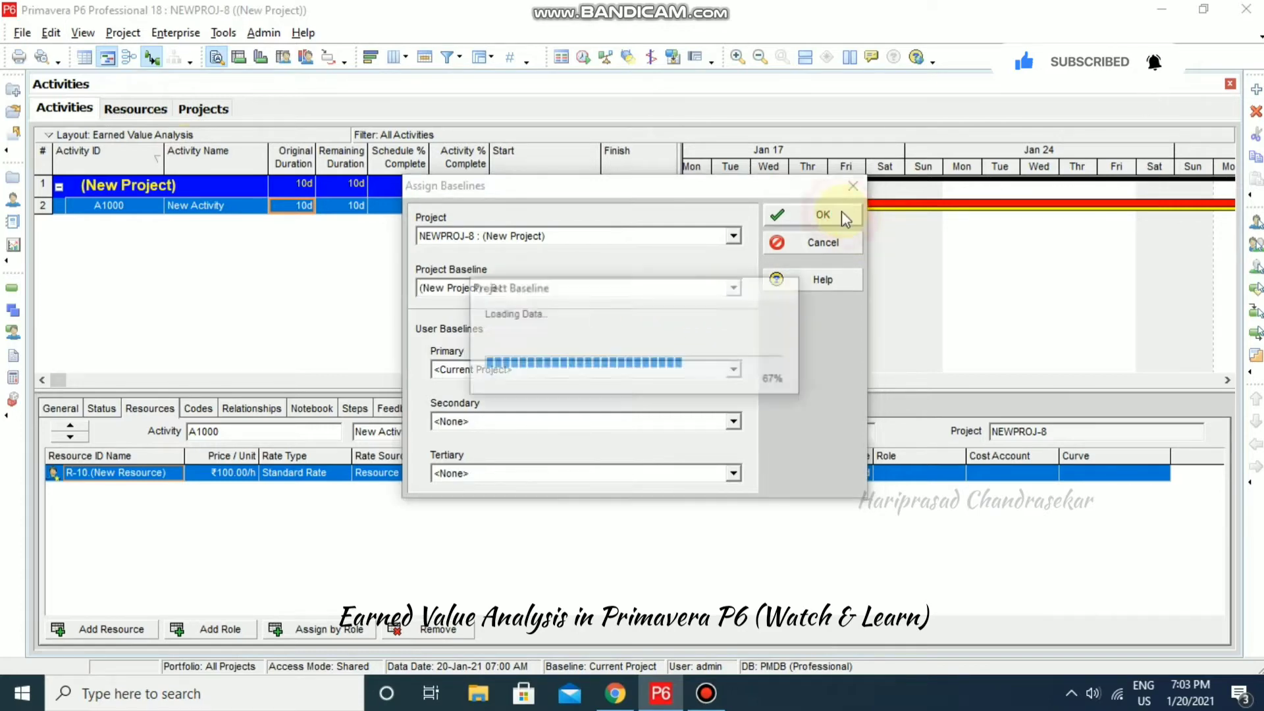
right_click(836, 254)
- Turn on the Project Baseline Bar in the Gantt chart's bar settings and apply it
left_click(873, 286)
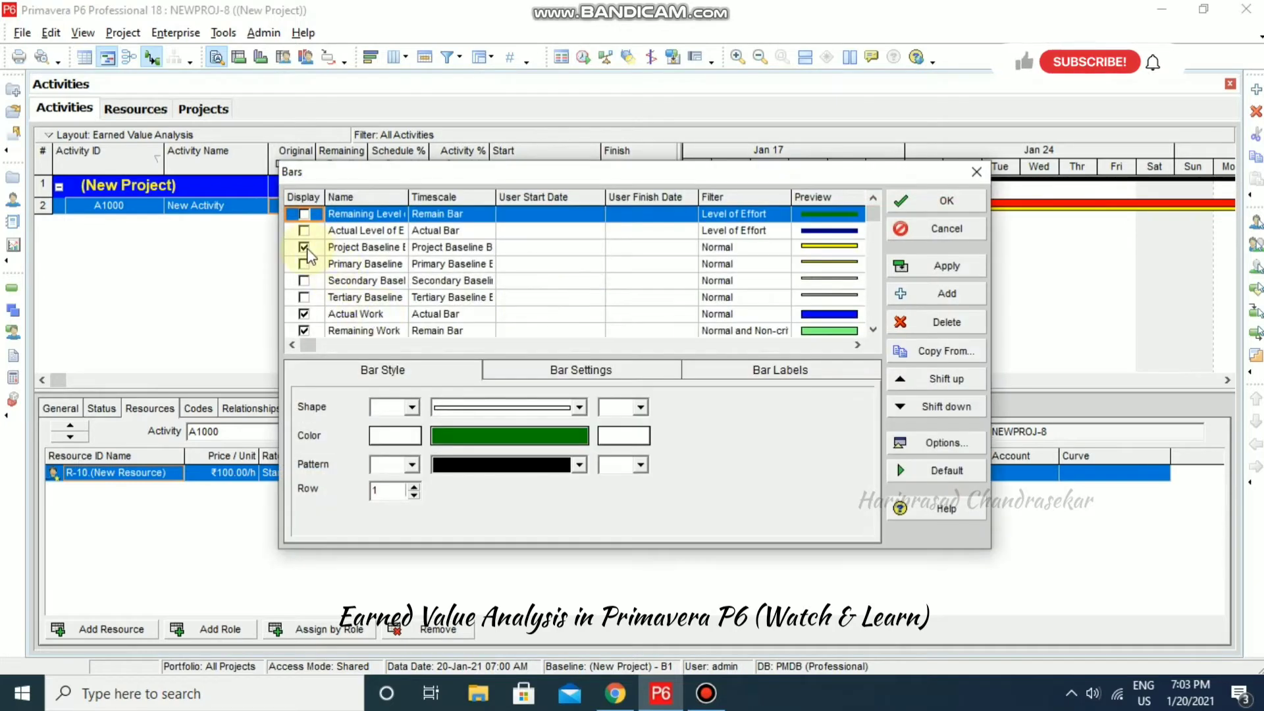
left_click(946, 265)
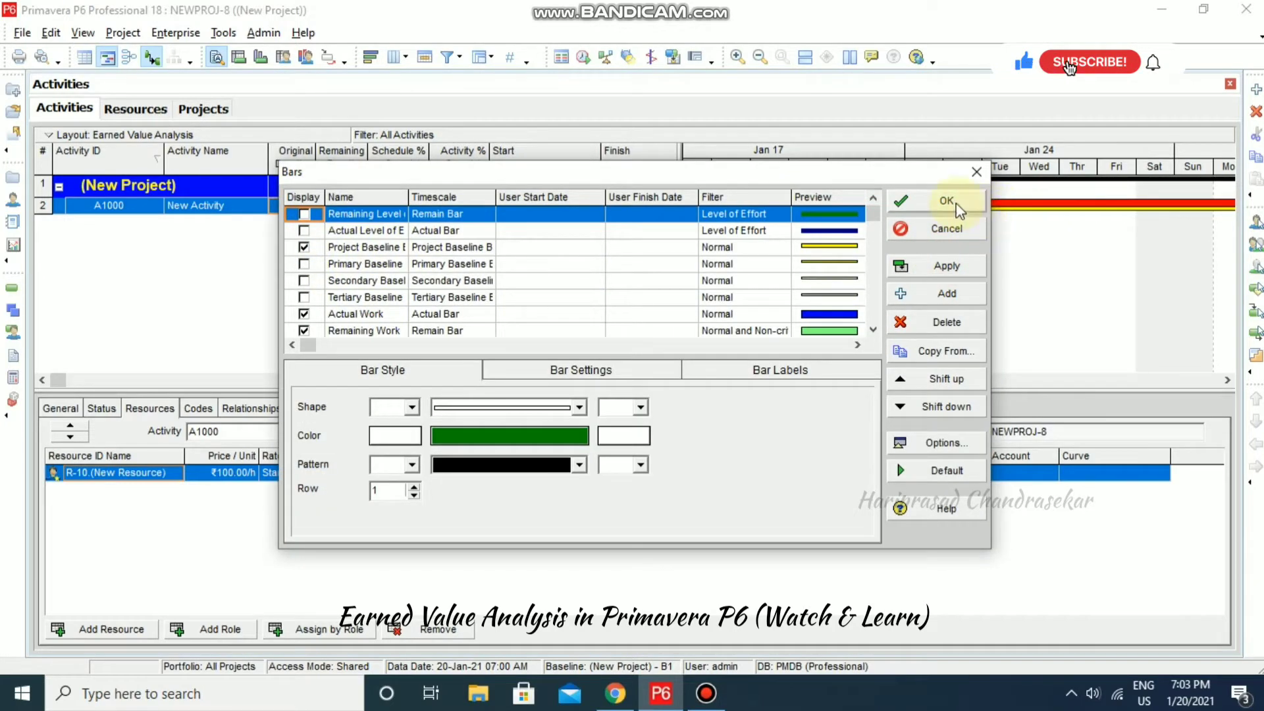
left_click(929, 210)
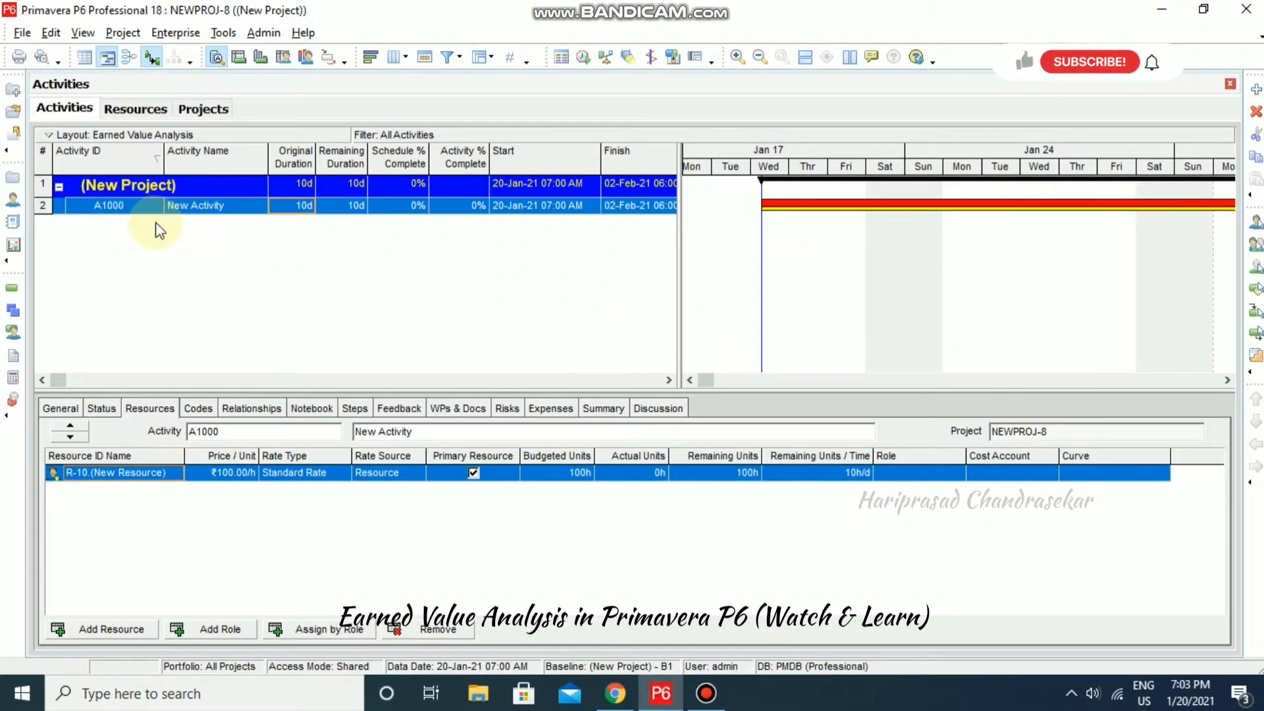
- Mark A1000 as started at 20-Jan-21 07:00 AM with 50% duration complete
left_click(140, 207)
left_click(105, 409)
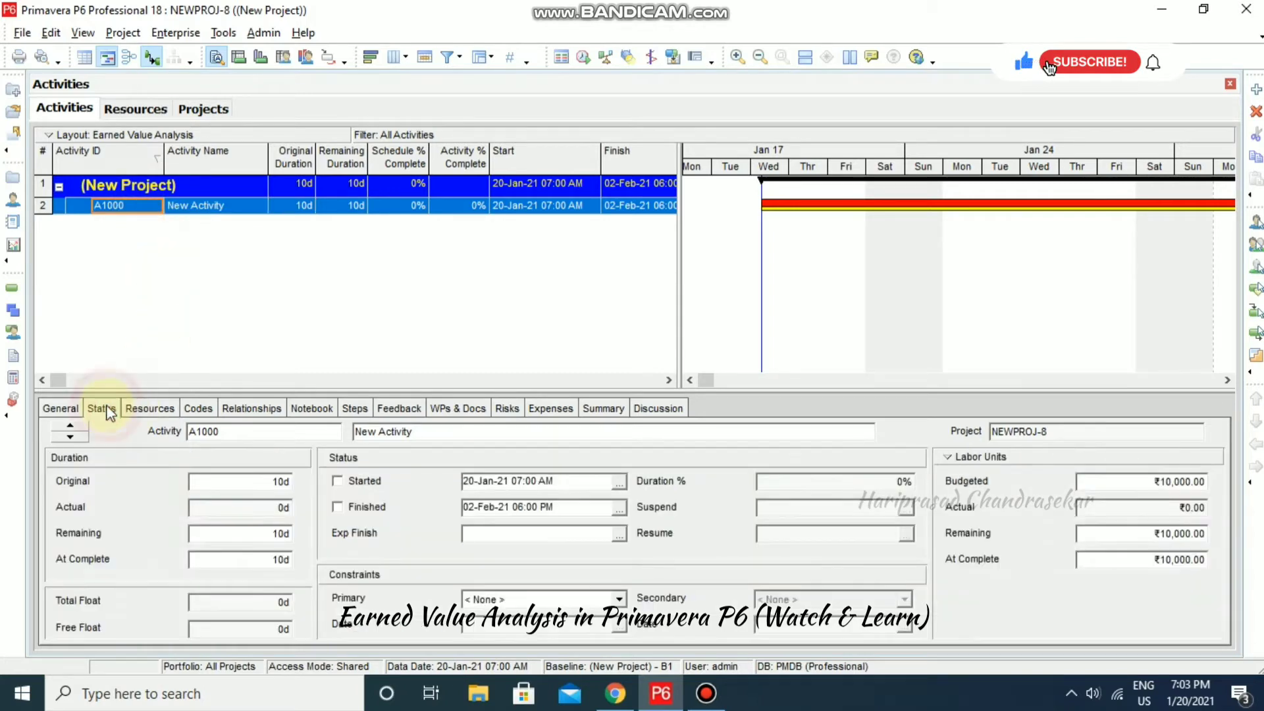
left_click(337, 482)
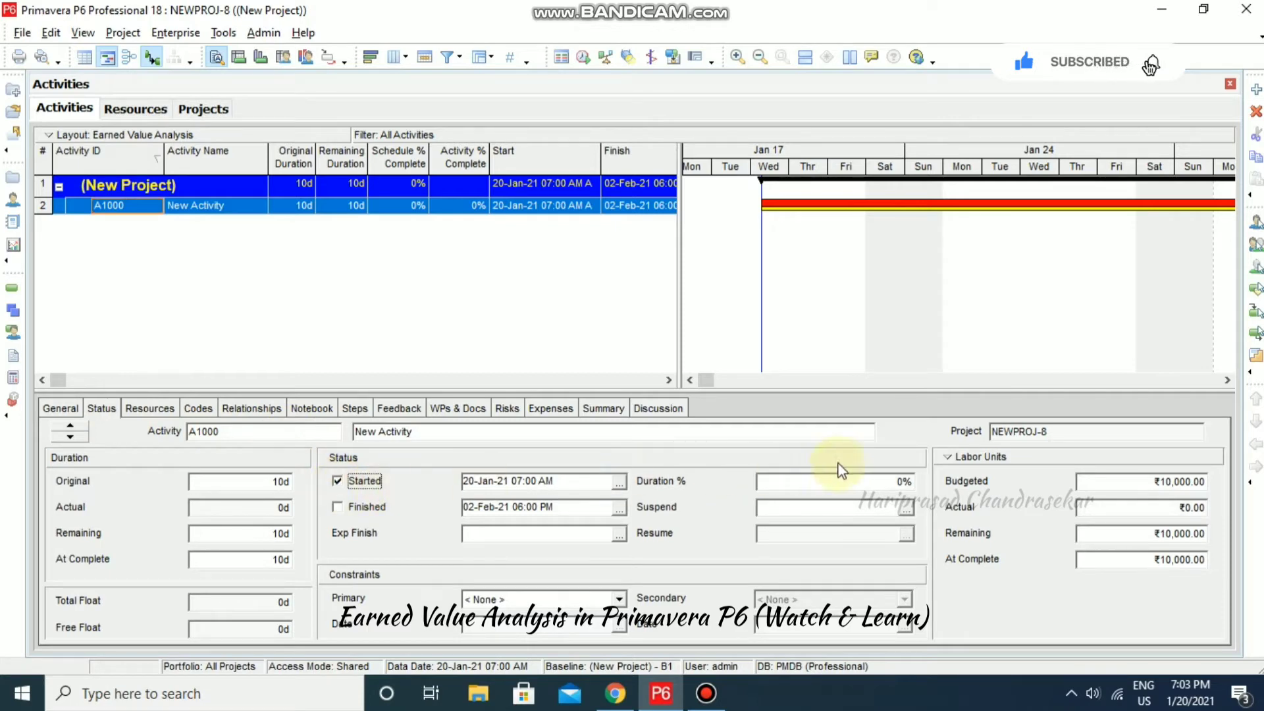
left_click(908, 481)
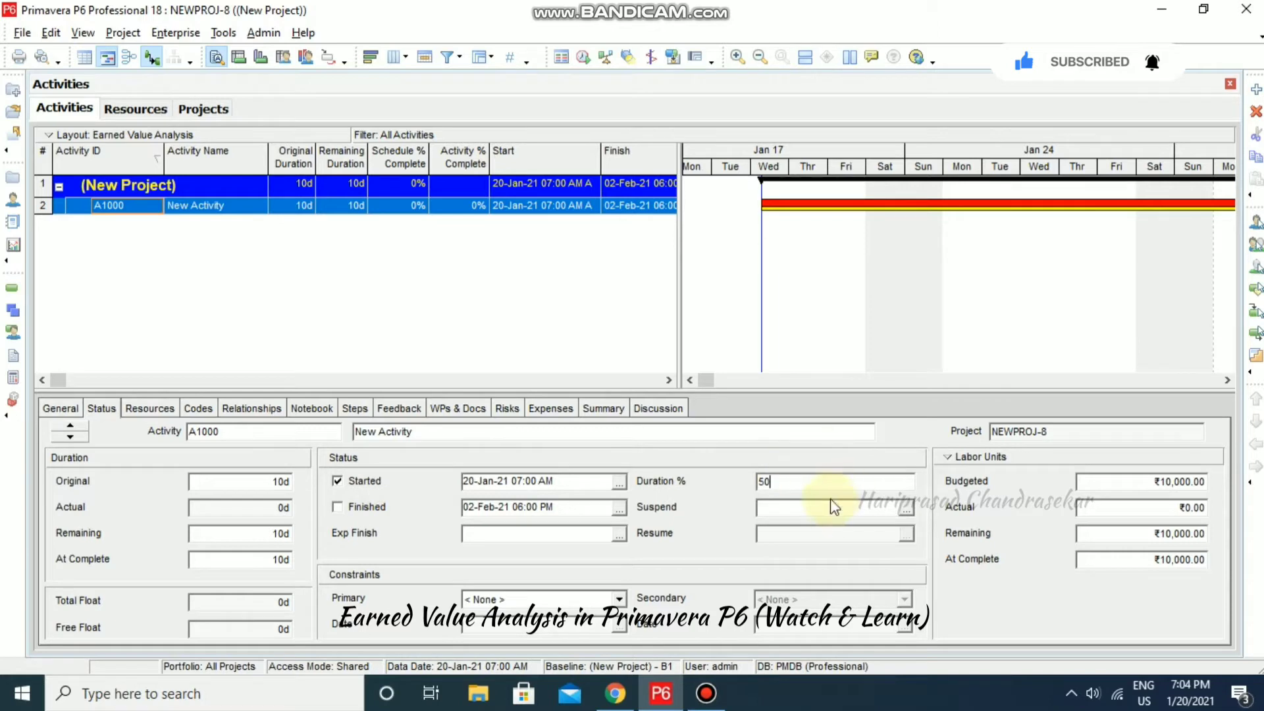
left_click(519, 507)
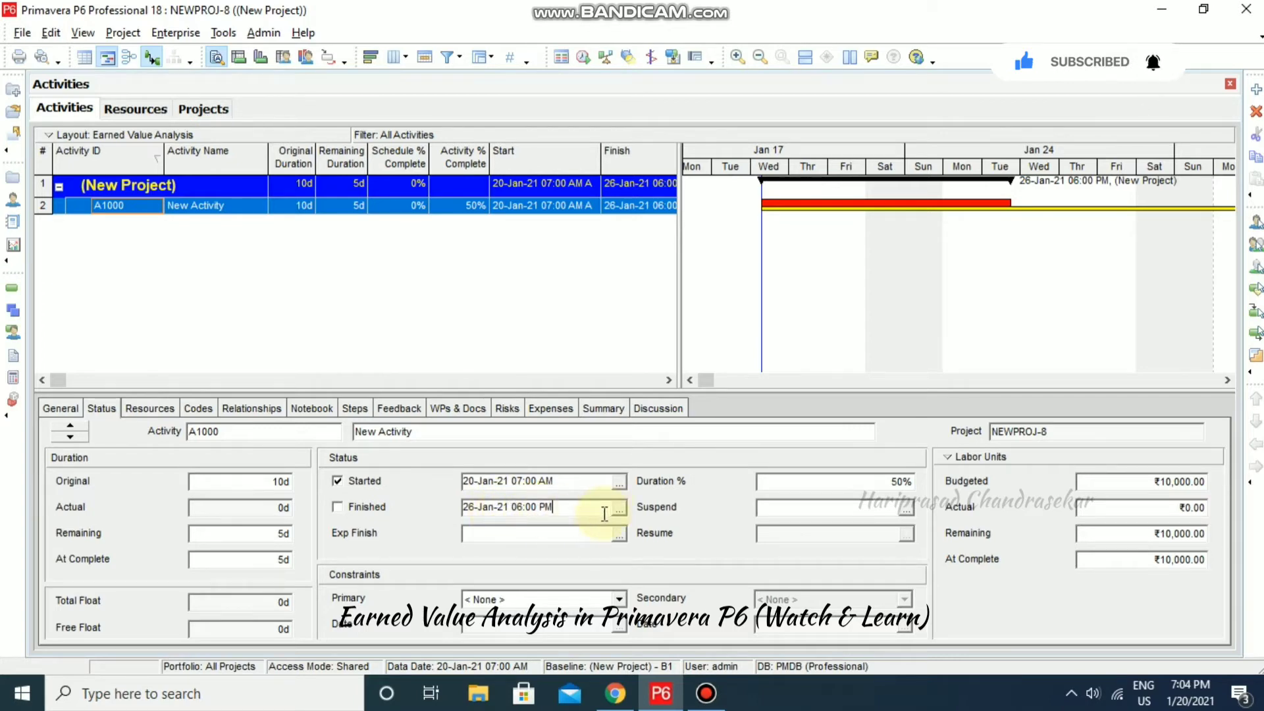
- Reschedule with data date 29-Jan-21 07:00 AM, moving A1000's finish to 04-Feb-21
left_click(584, 58)
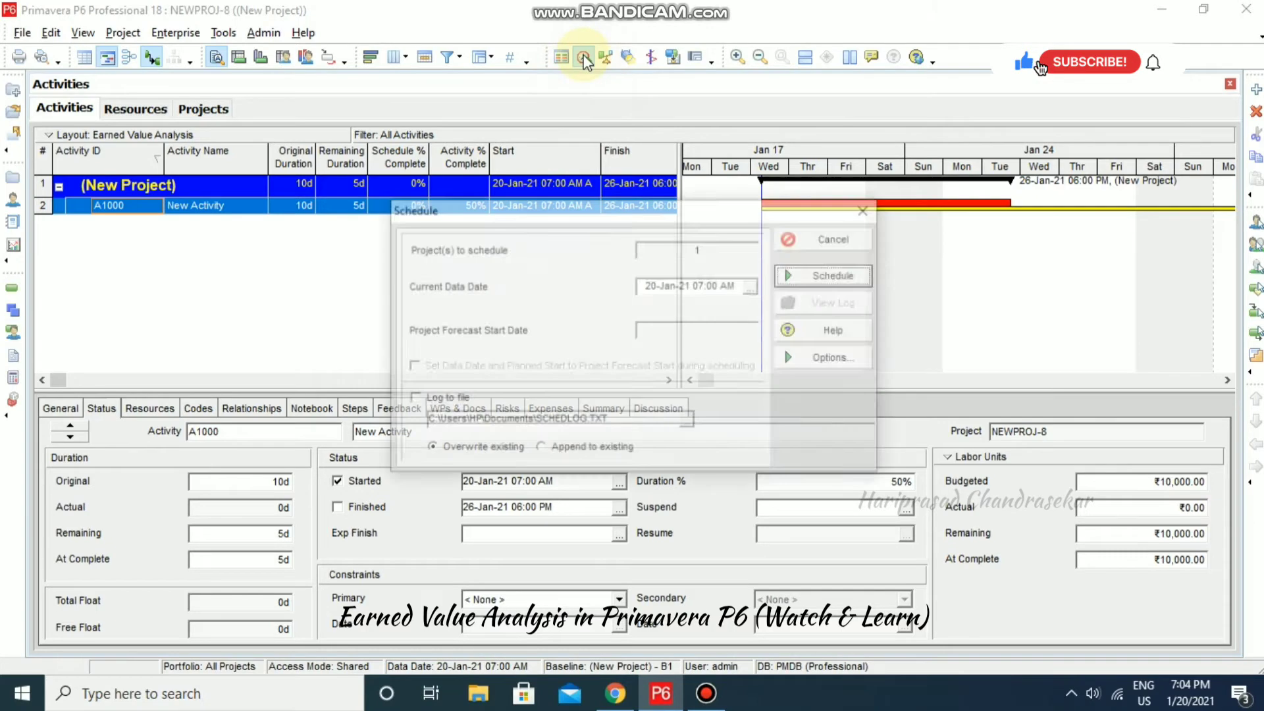
left_click(753, 287)
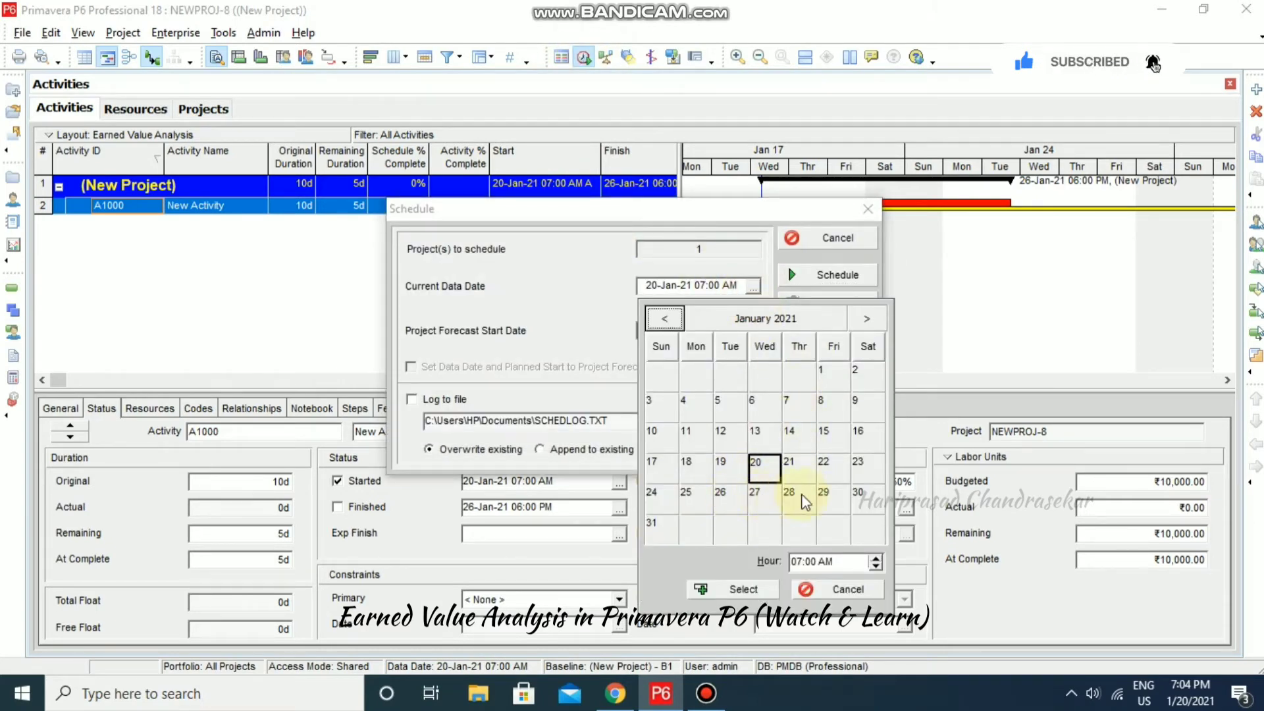
left_click(827, 499)
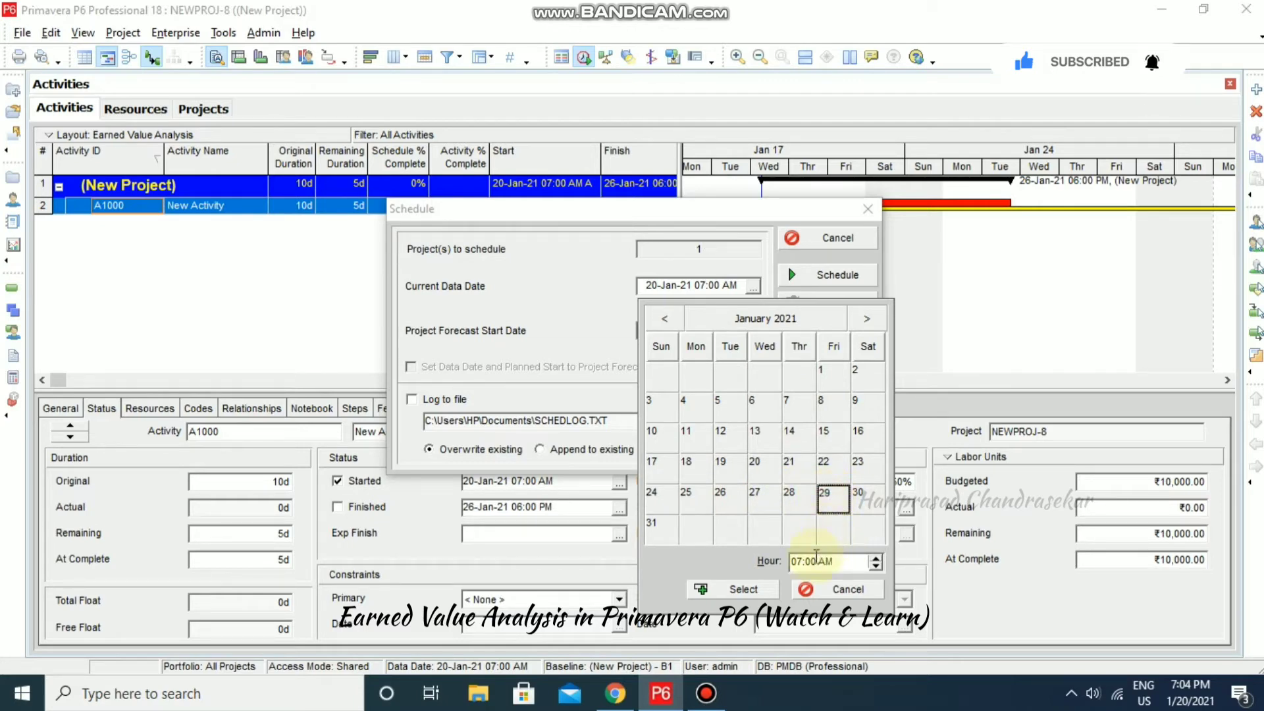
left_click(732, 589)
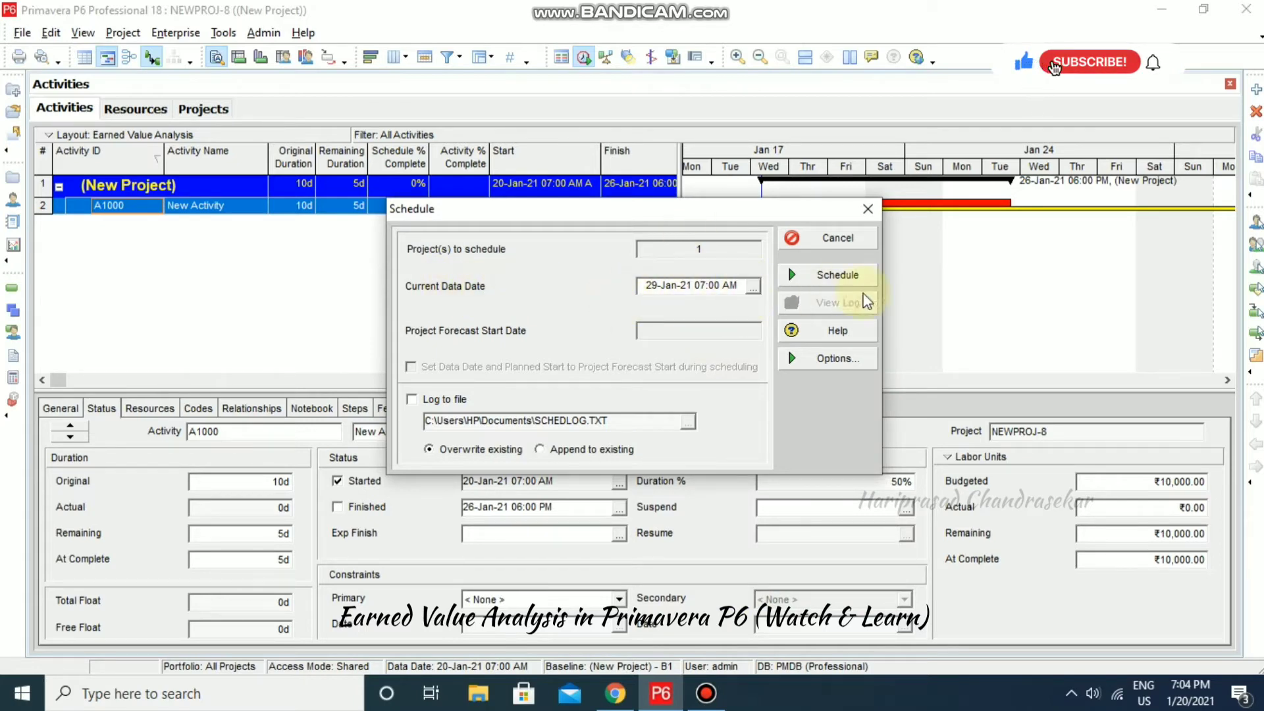
left_click_drag(685, 209, 756, 270)
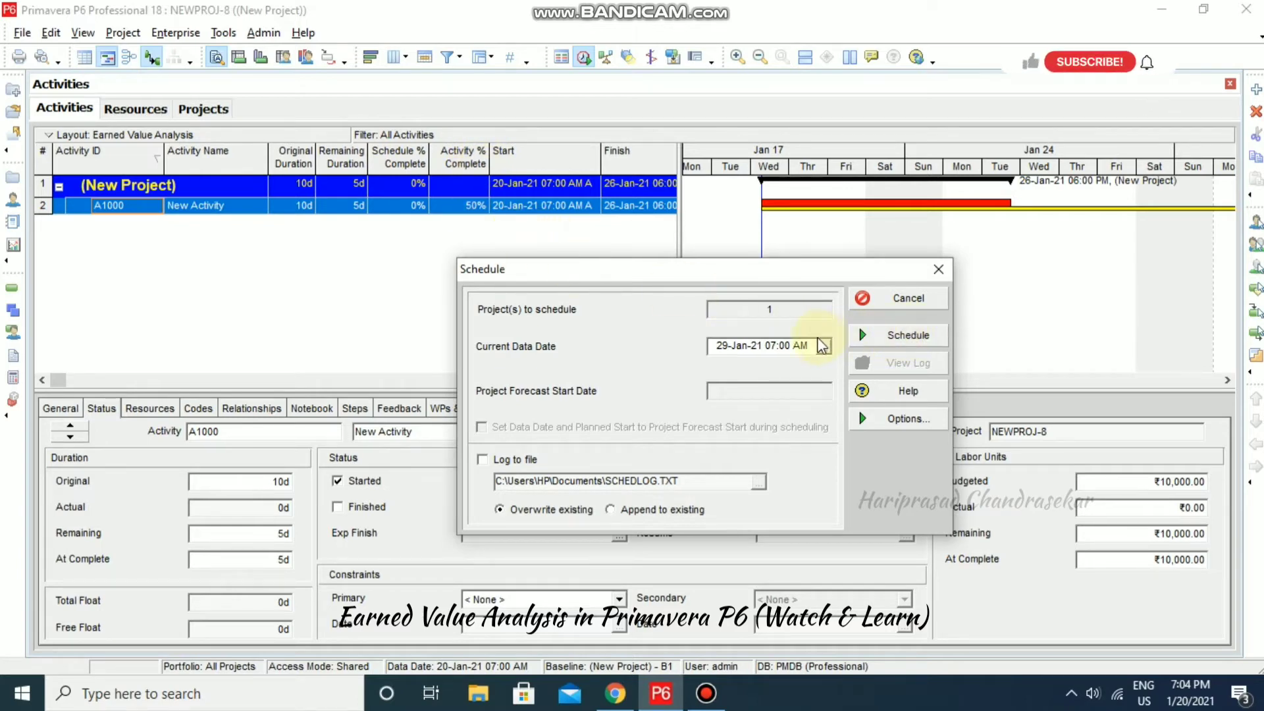
left_click(917, 335)
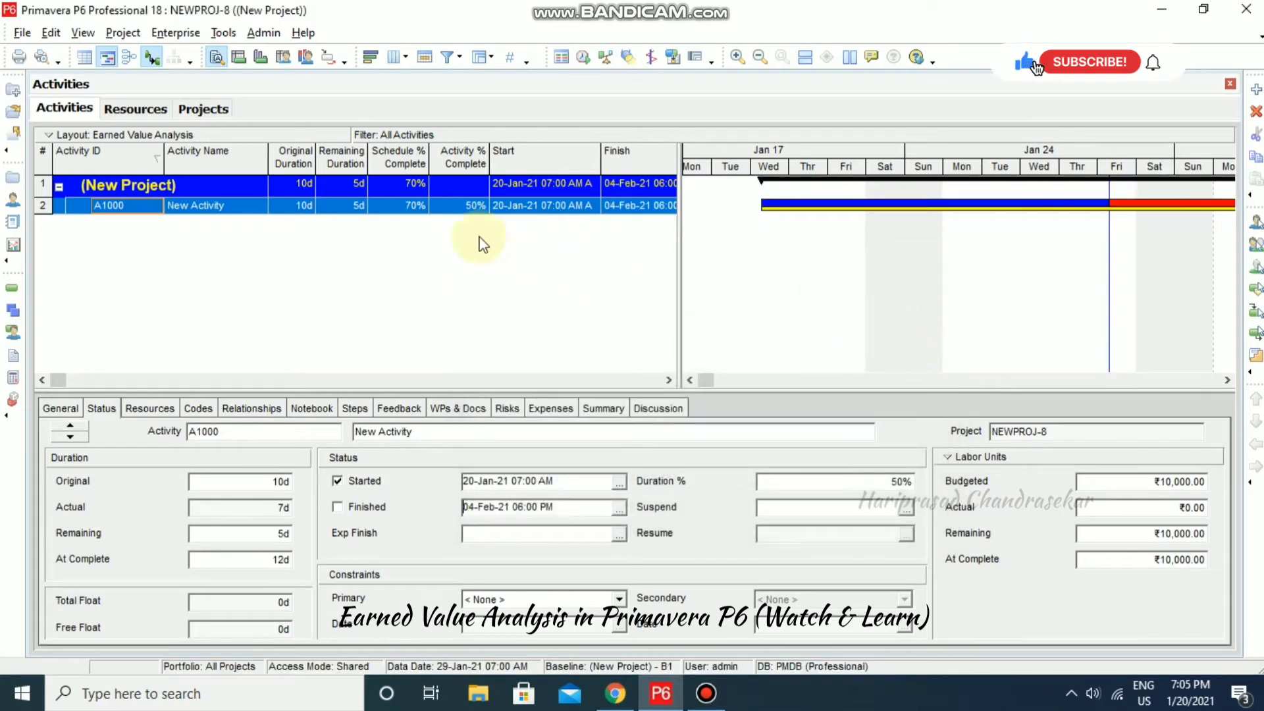
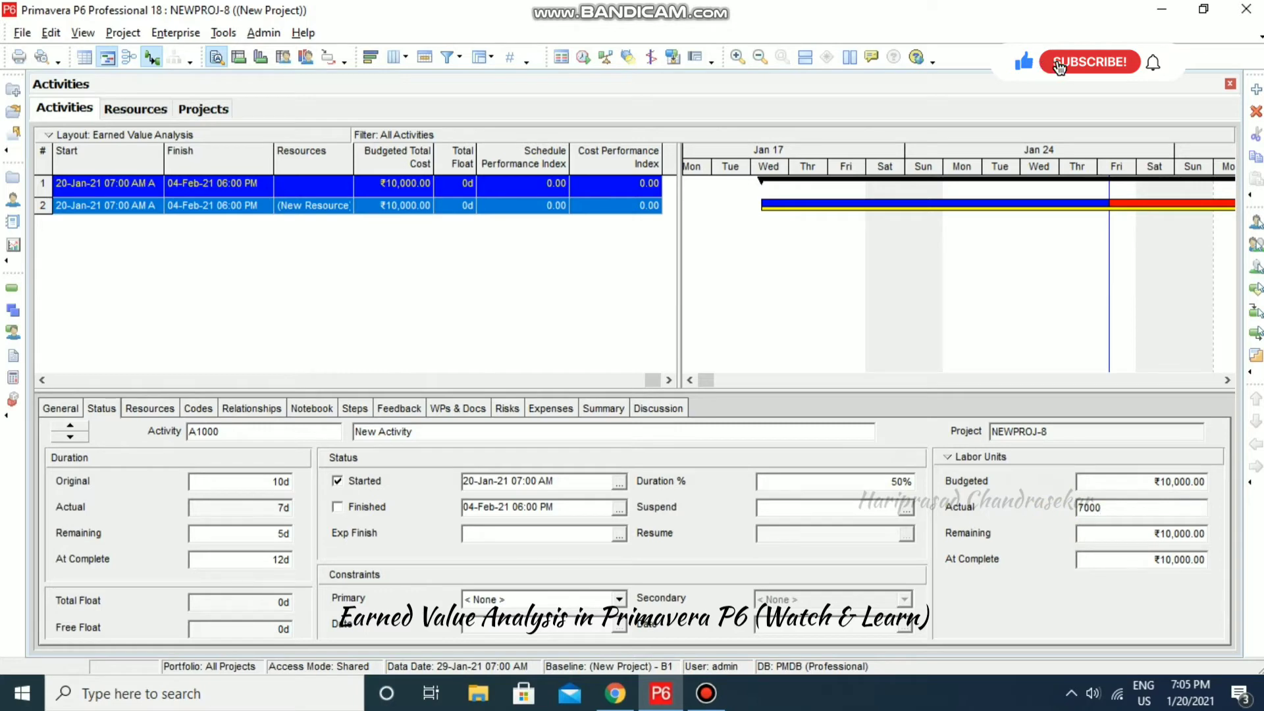
- Dismiss the no-price and cannot-set-cost warnings from the rejected actual labor entry
left_click(1094, 532)
left_click(629, 379)
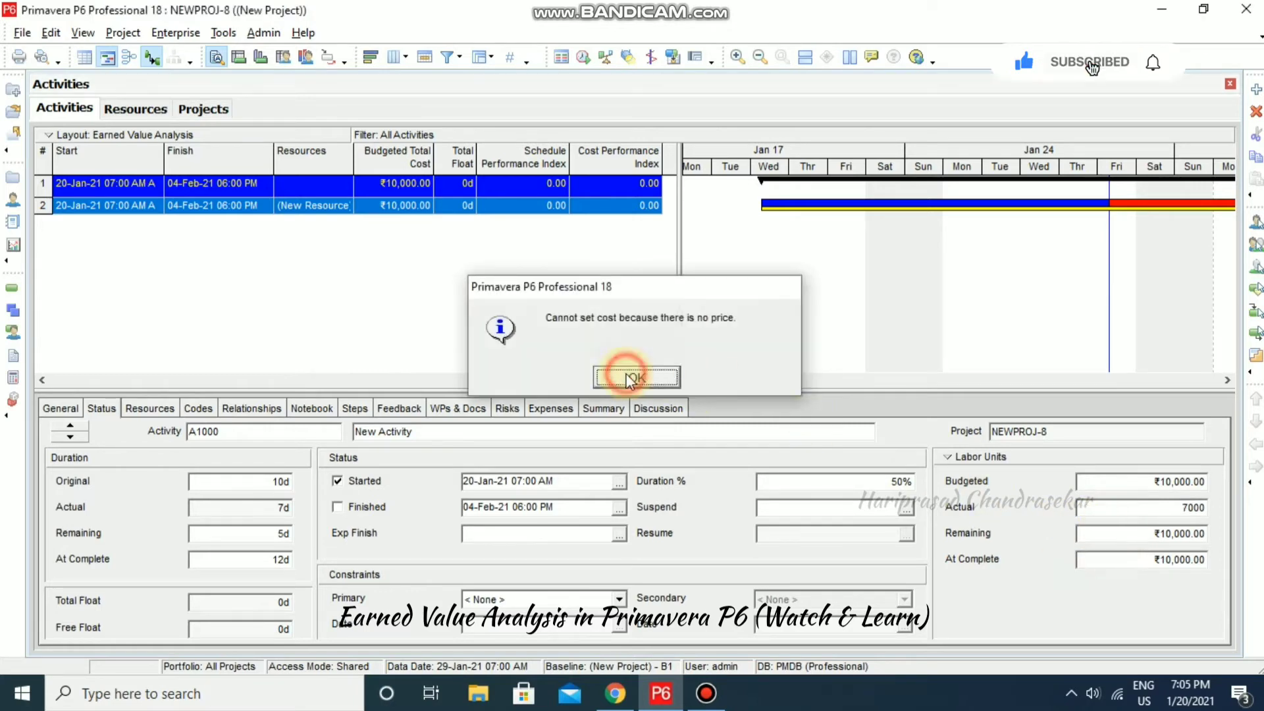
left_click(635, 379)
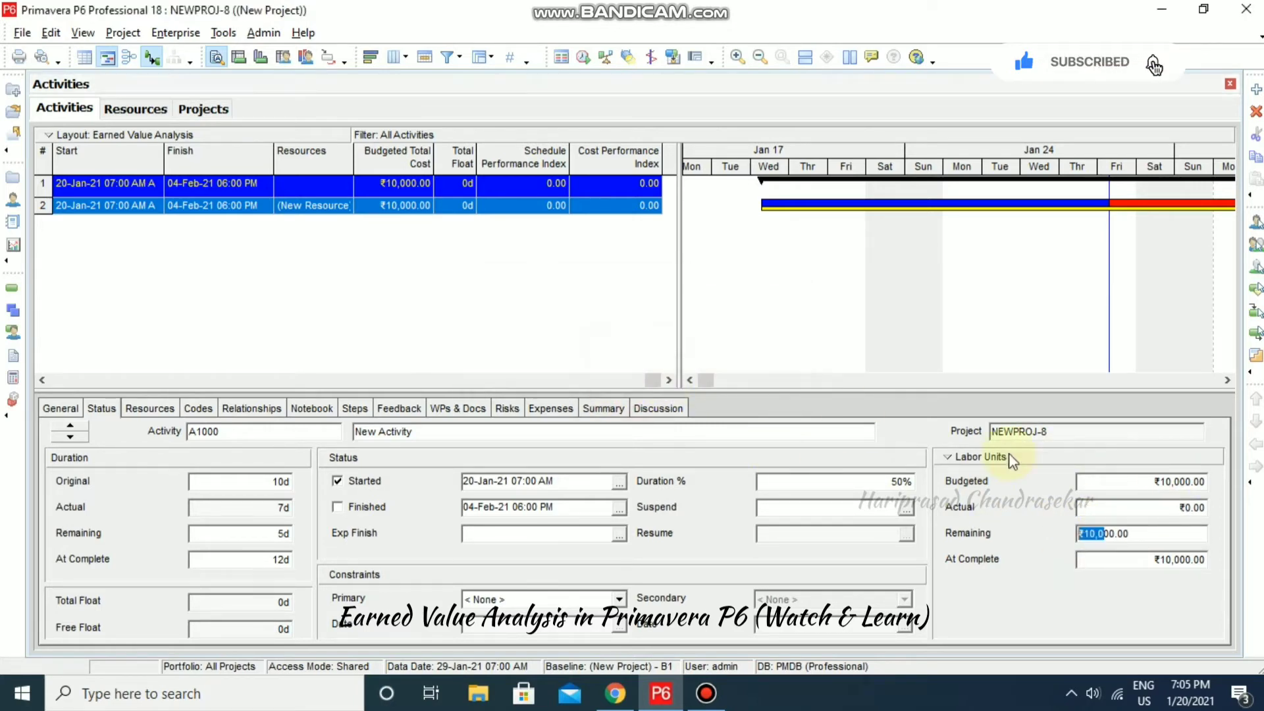
- Retry 7000 as A1000's actual labor cost; after another no-price rejection, exit P6
left_click(1199, 506)
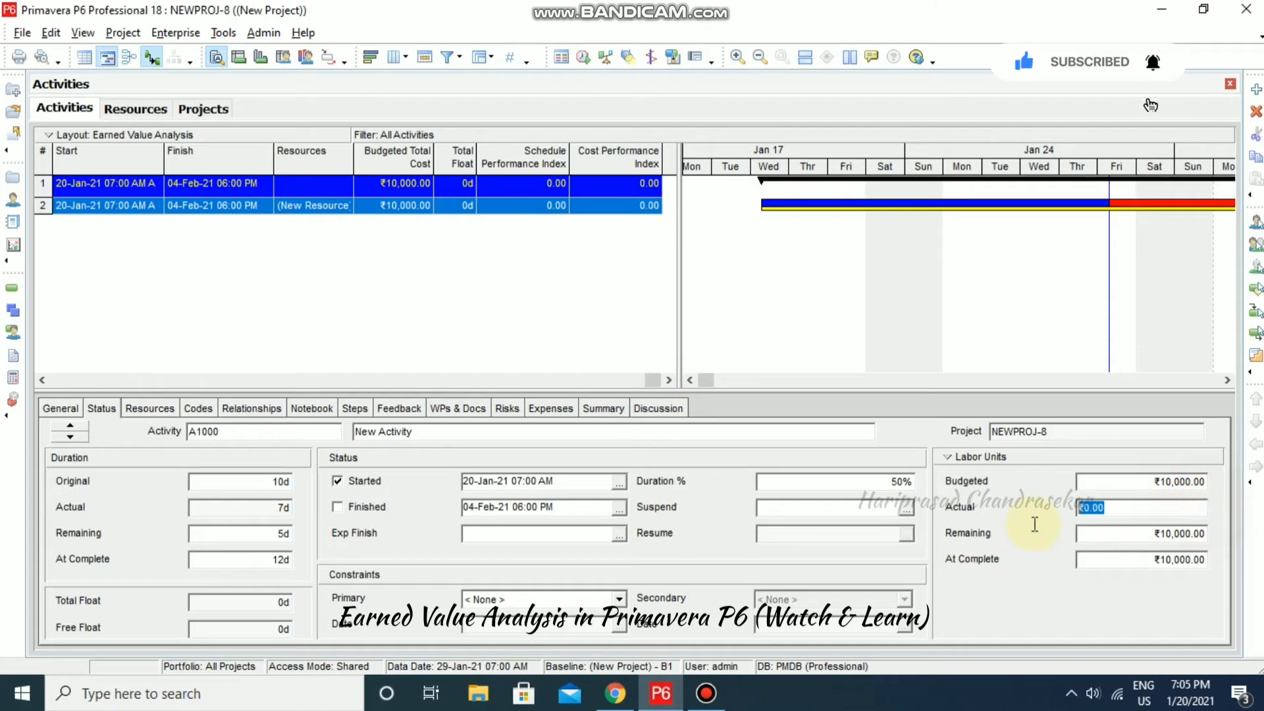
type("7000")
left_click(1131, 534)
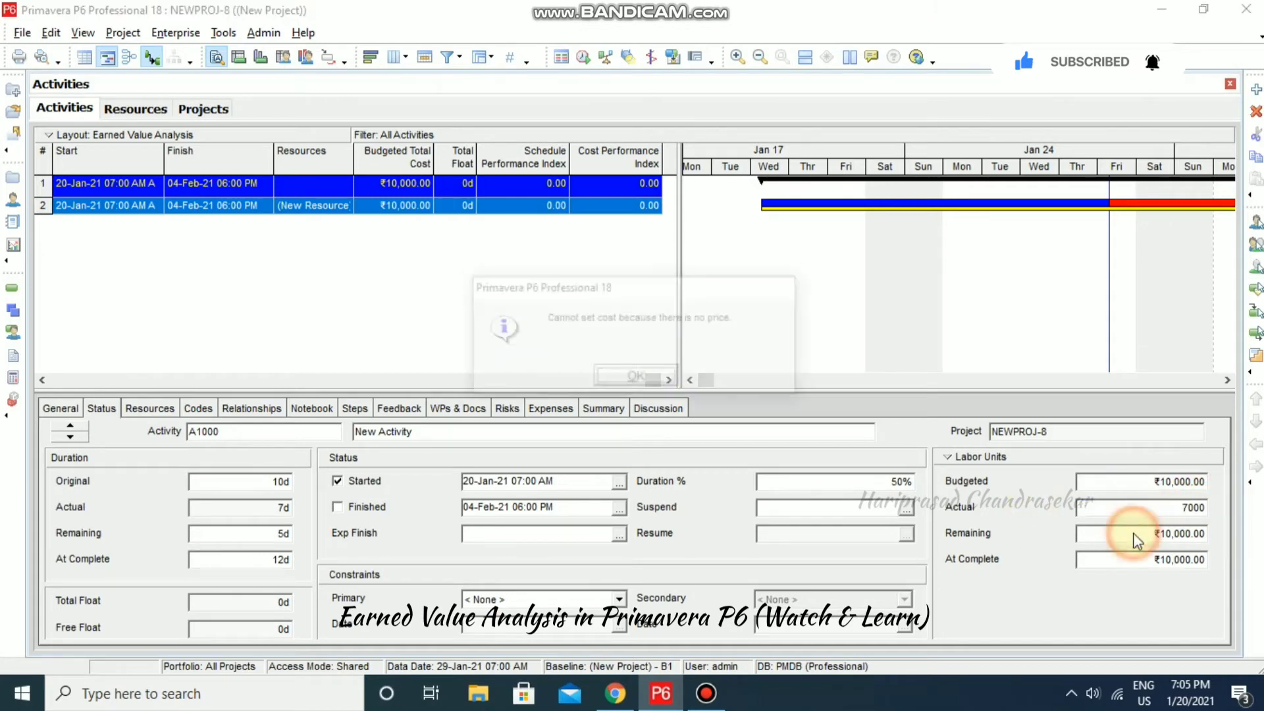
left_click(632, 382)
left_click(634, 380)
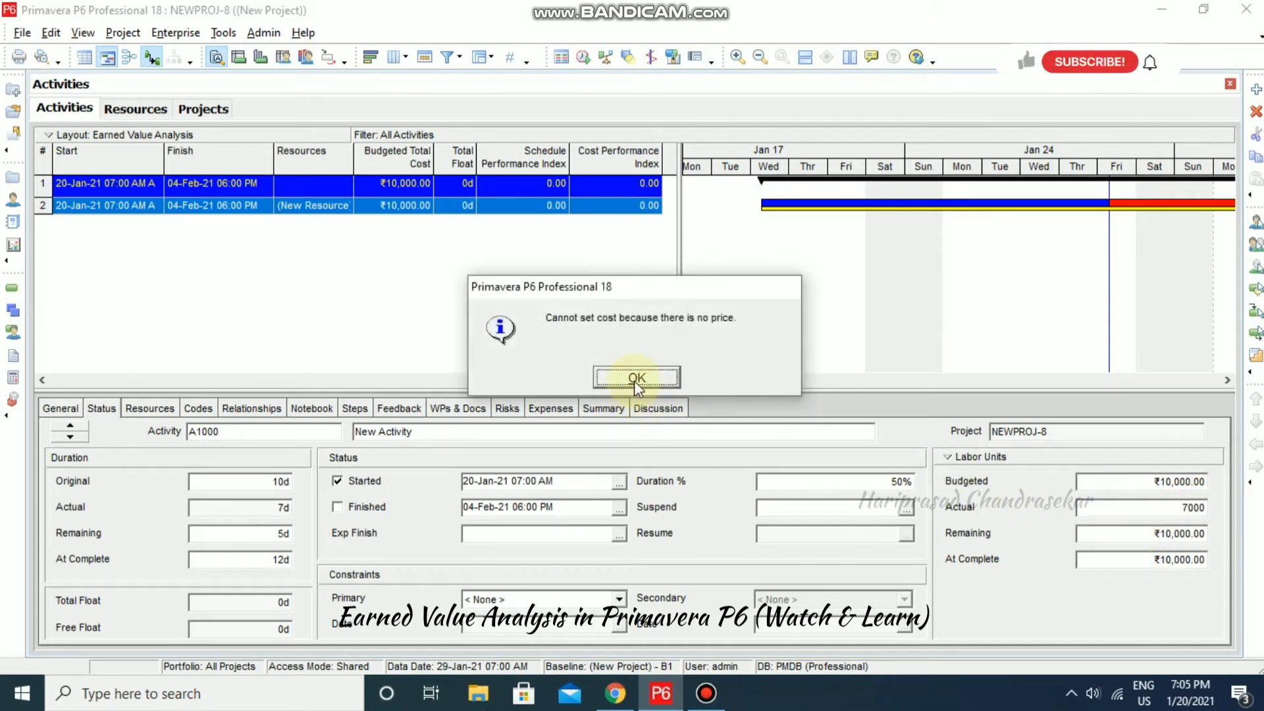
left_click(1173, 508)
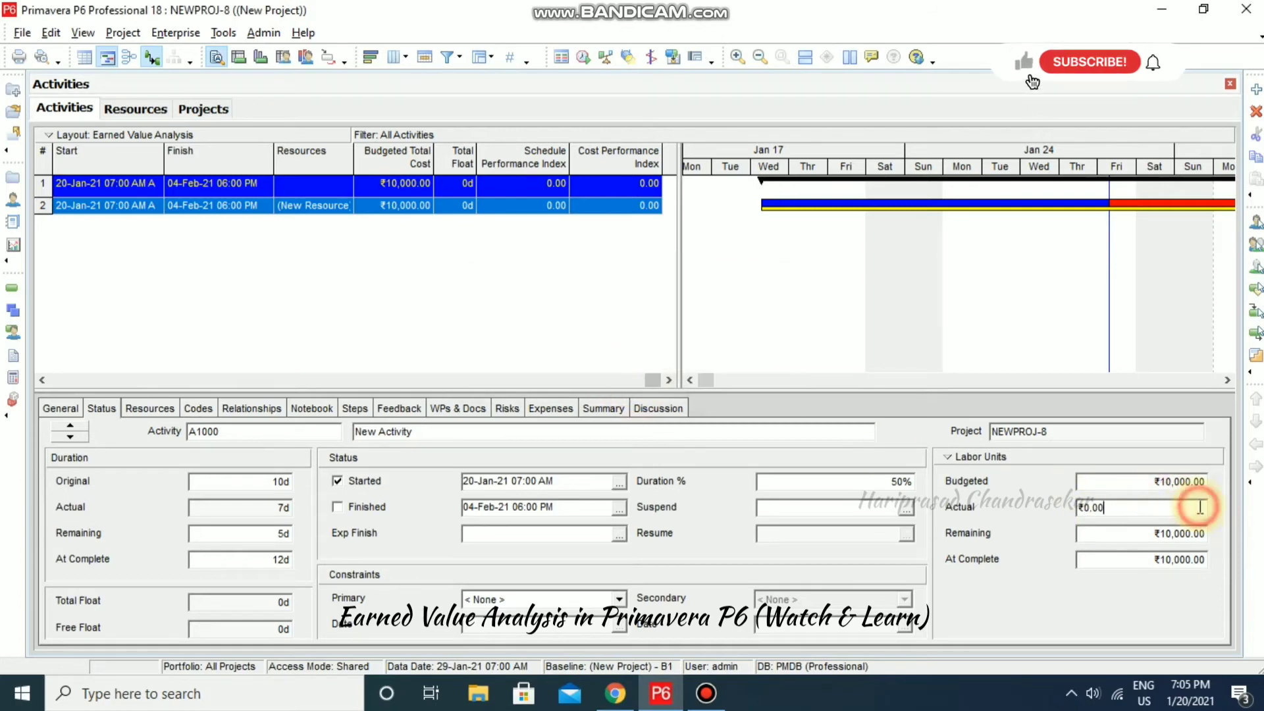
left_click(1246, 9)
- Confirm the exit, relaunch P6 Professional 18 and log in to PMDB with the account password
left_click(585, 375)
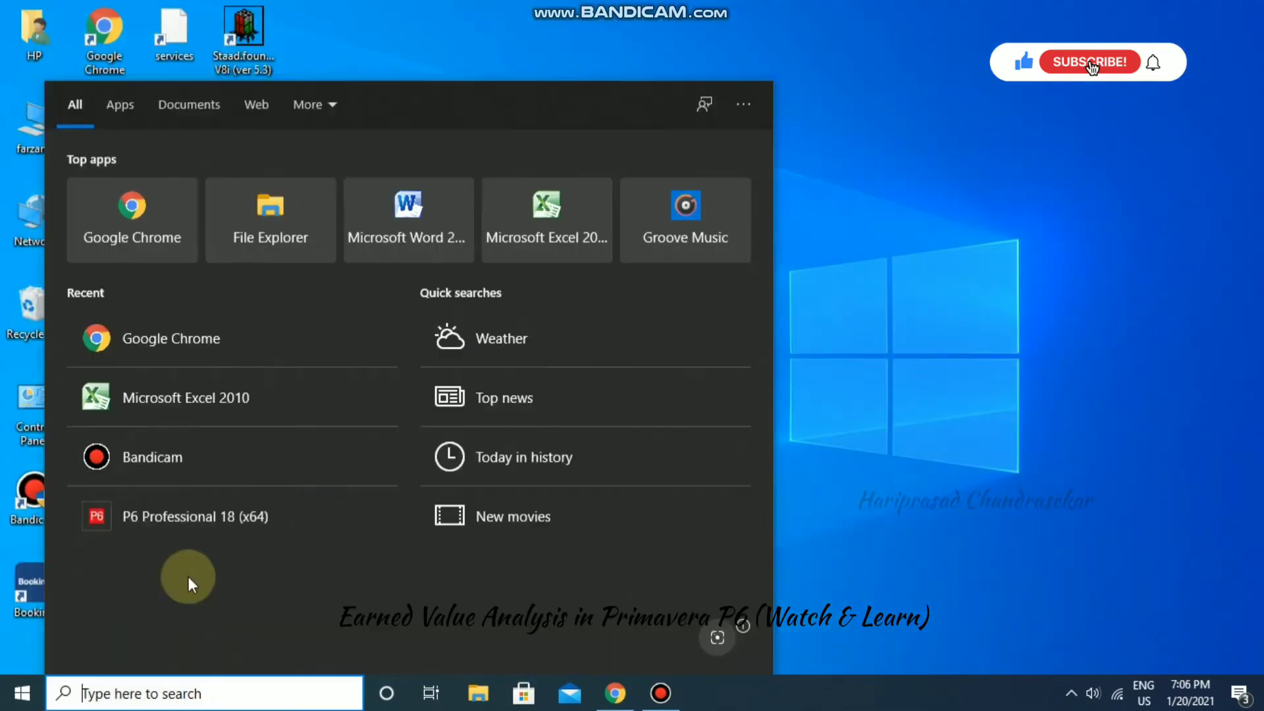
left_click(197, 516)
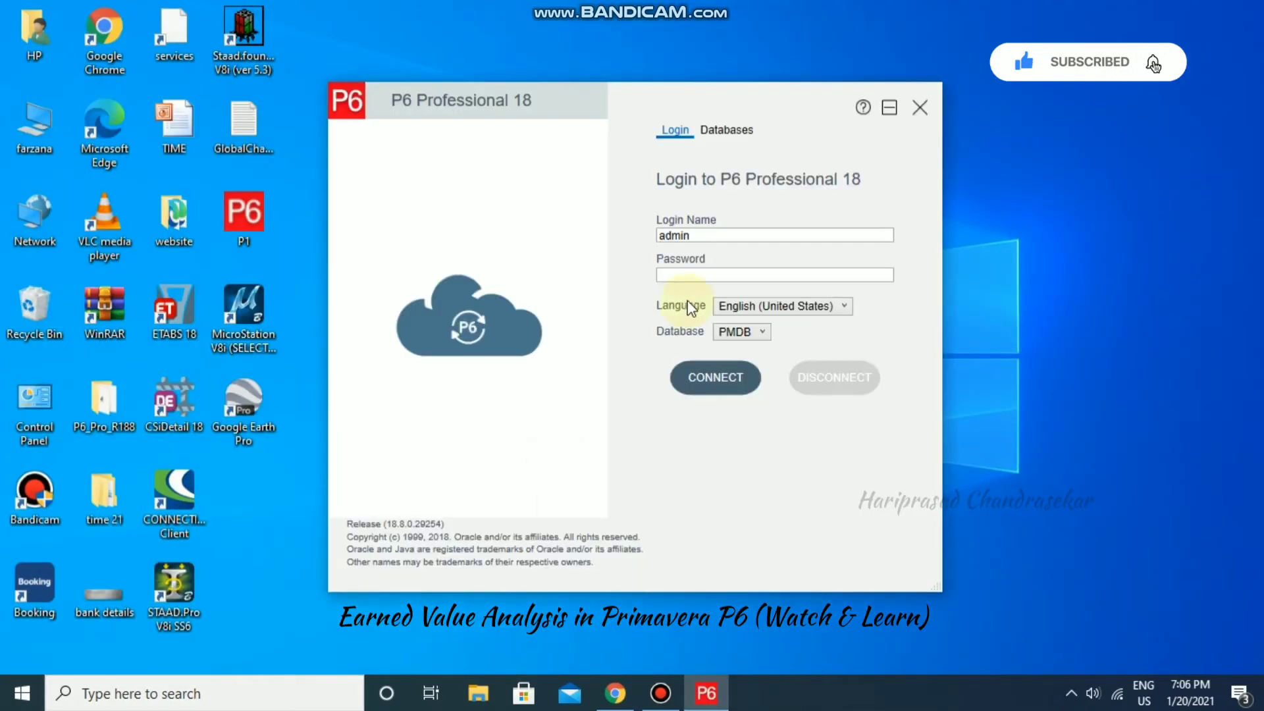
left_click(699, 277)
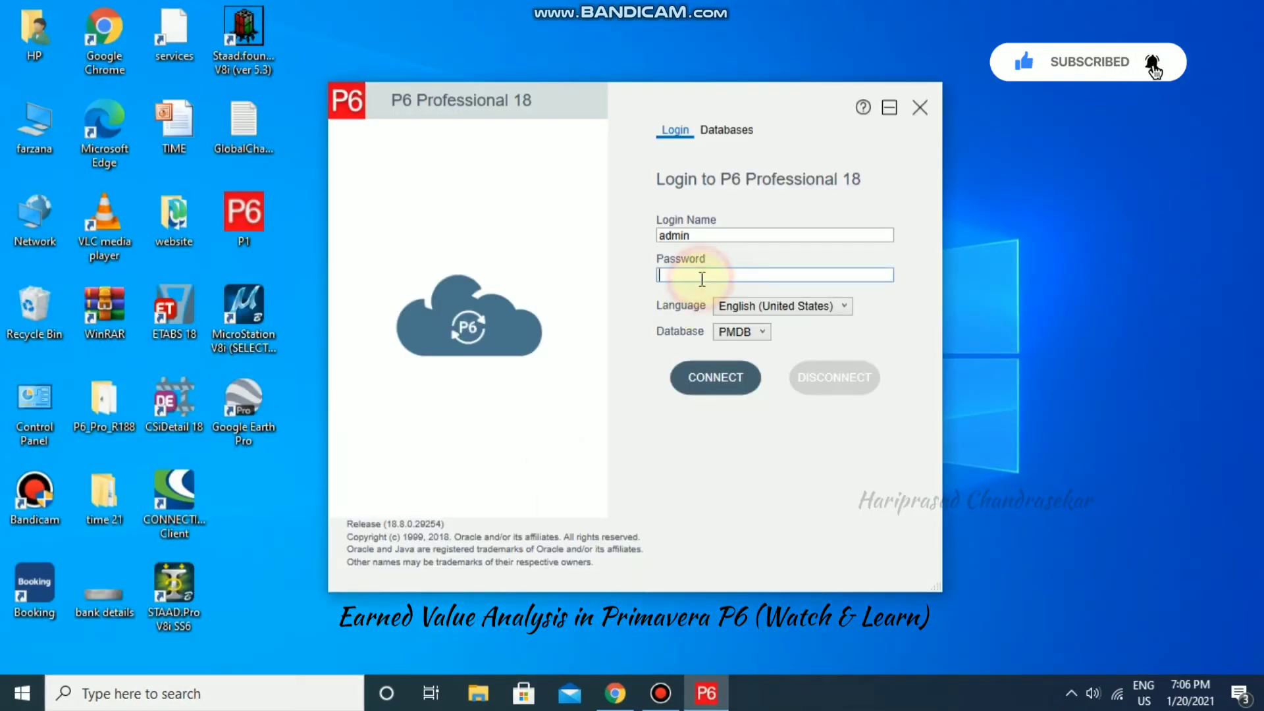
left_click(732, 388)
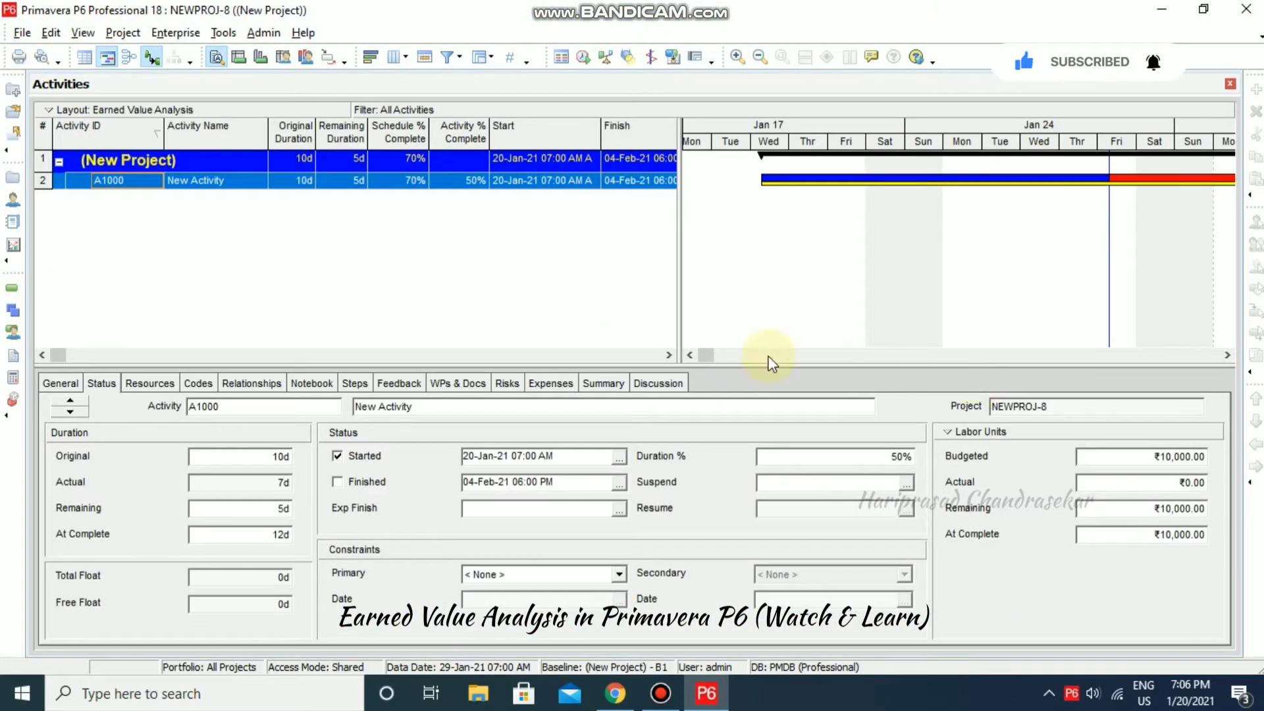
- Set A1000's labor cost to ₹7,500 actual and ₹5,000 remaining, giving ₹12,500 at complete
left_click(1189, 484)
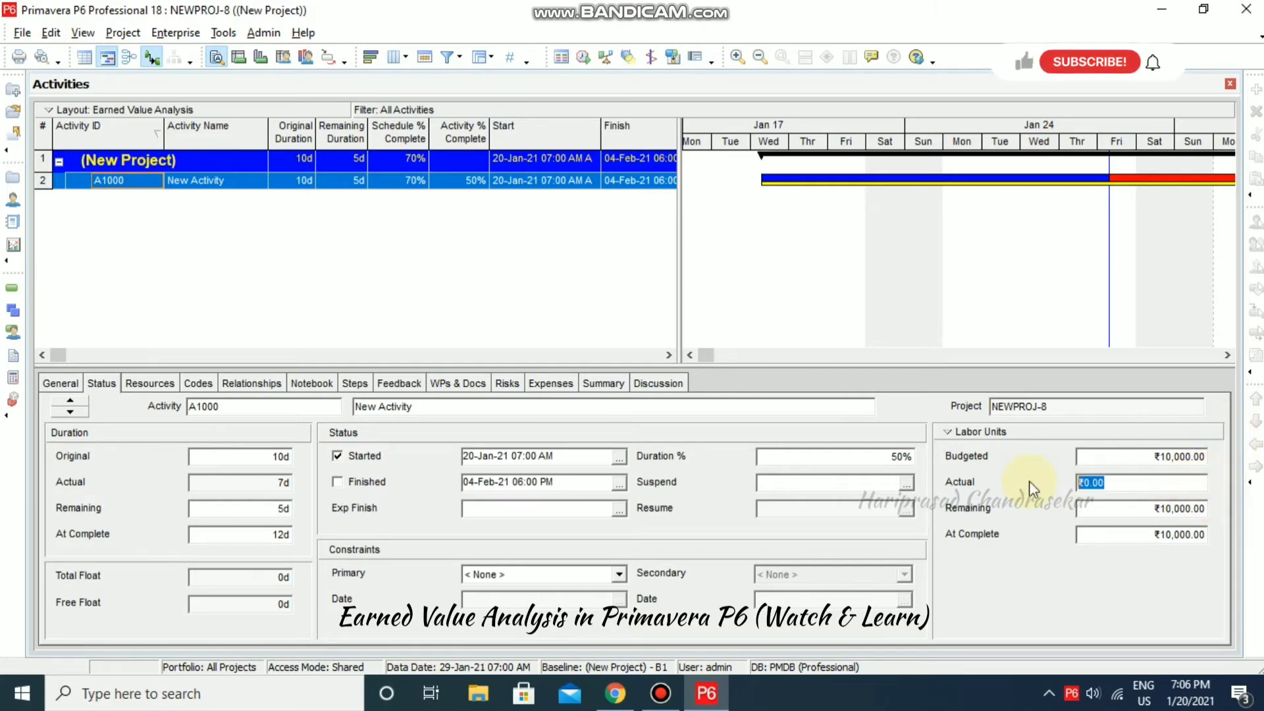
type("5,00")
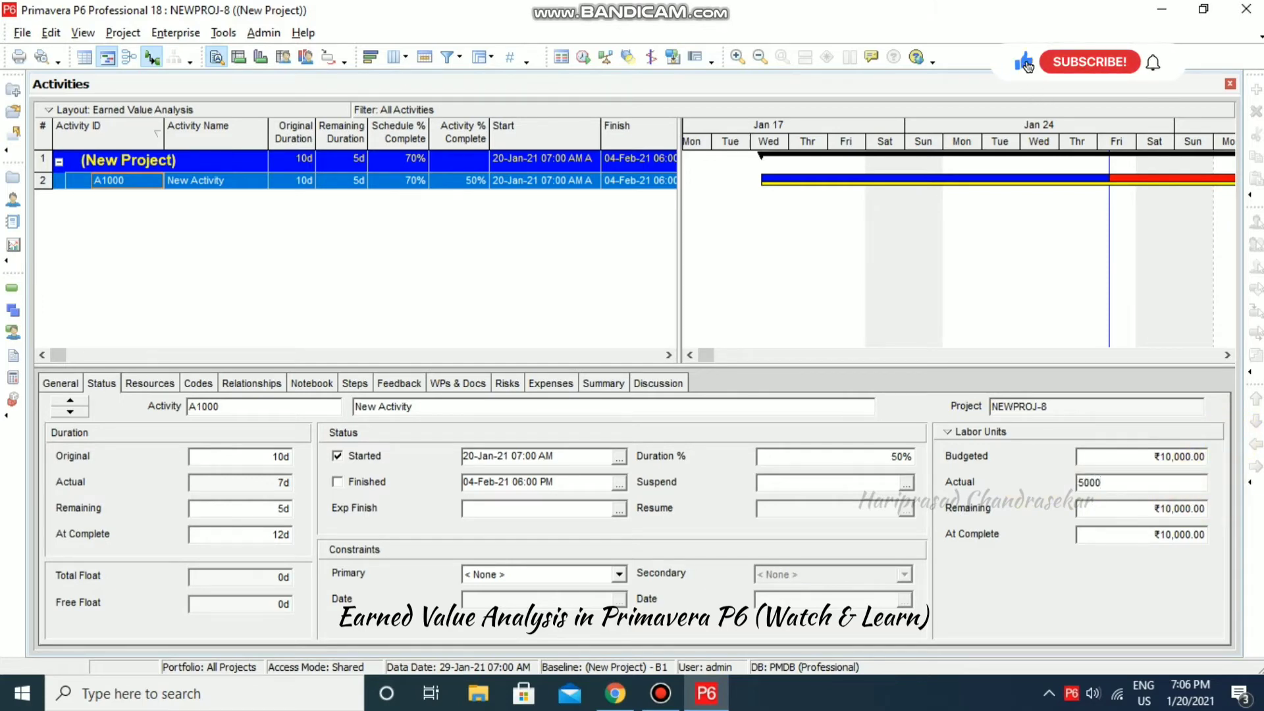
type("0")
left_click(1141, 510)
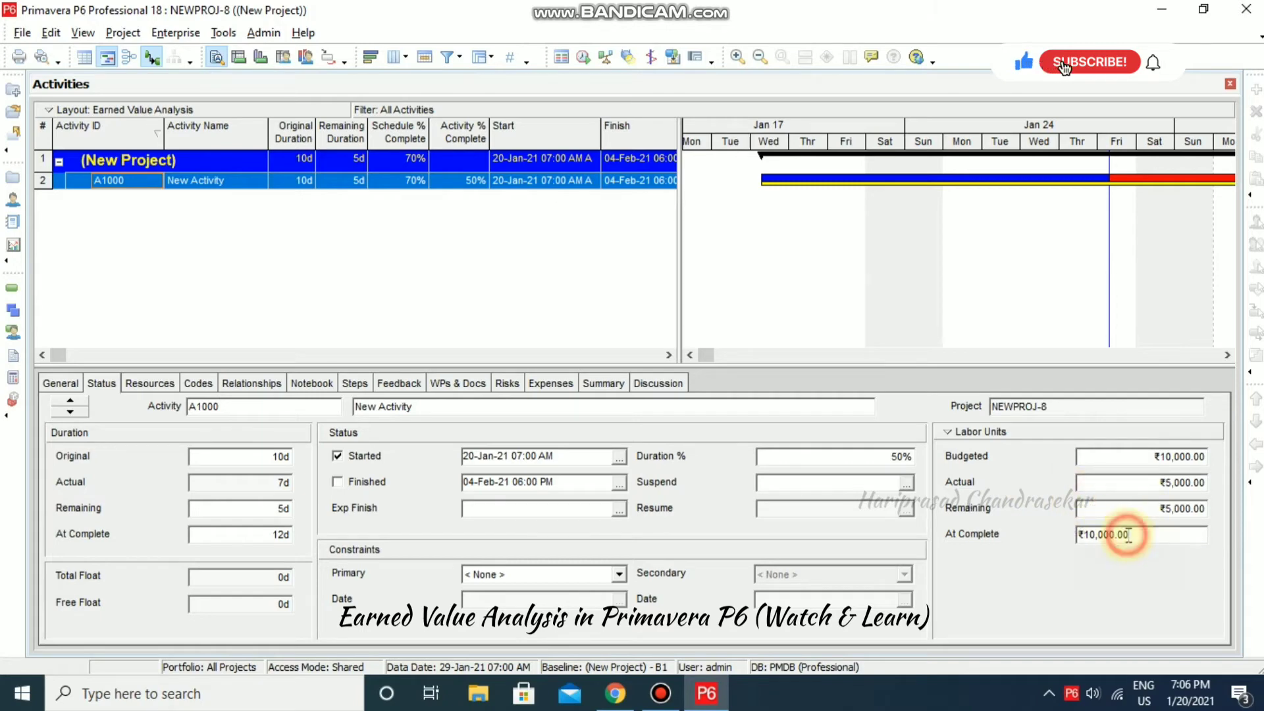
left_click(1162, 485)
left_click_drag(1162, 488, 1048, 495)
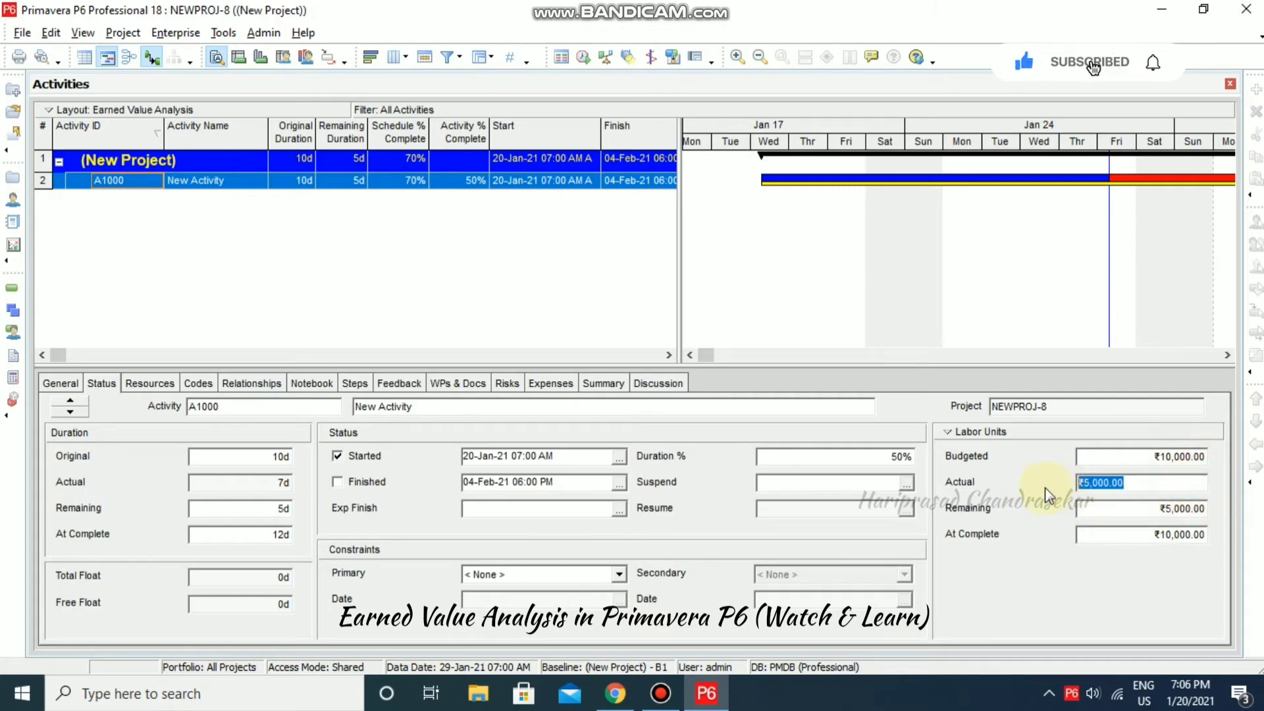
type("7500")
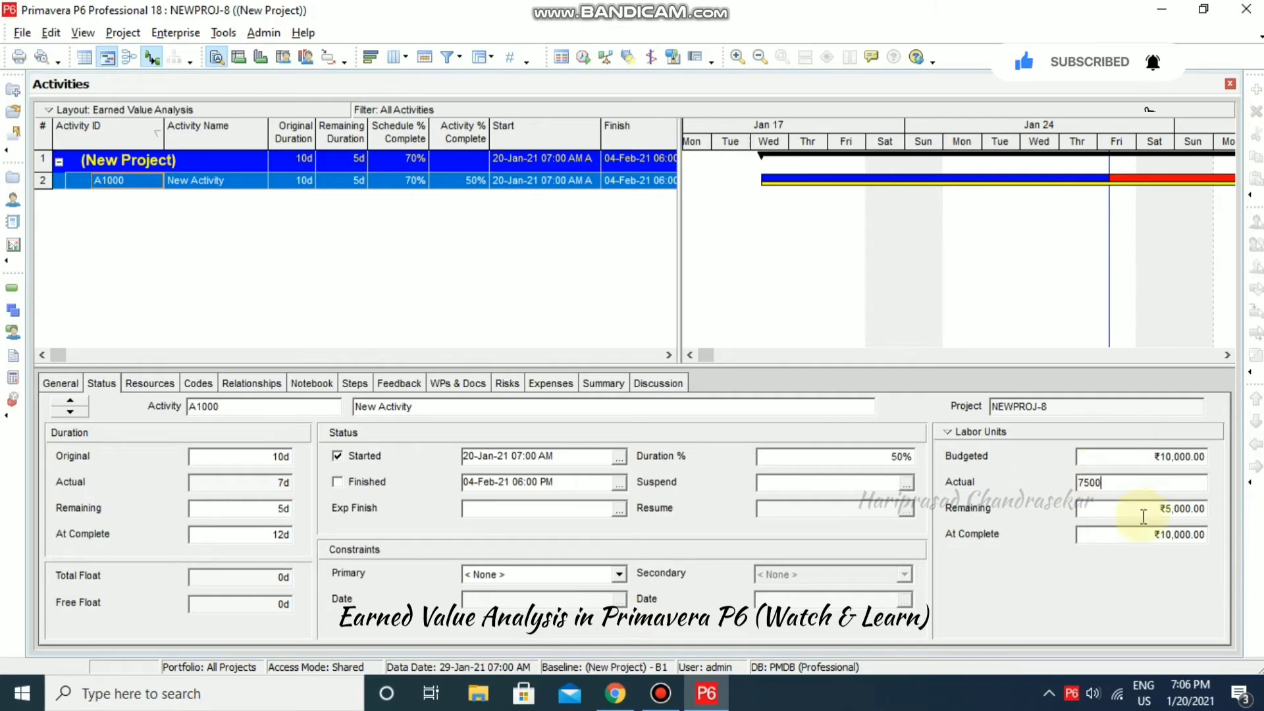
left_click(1083, 509)
left_click_drag(1153, 506, 1014, 522)
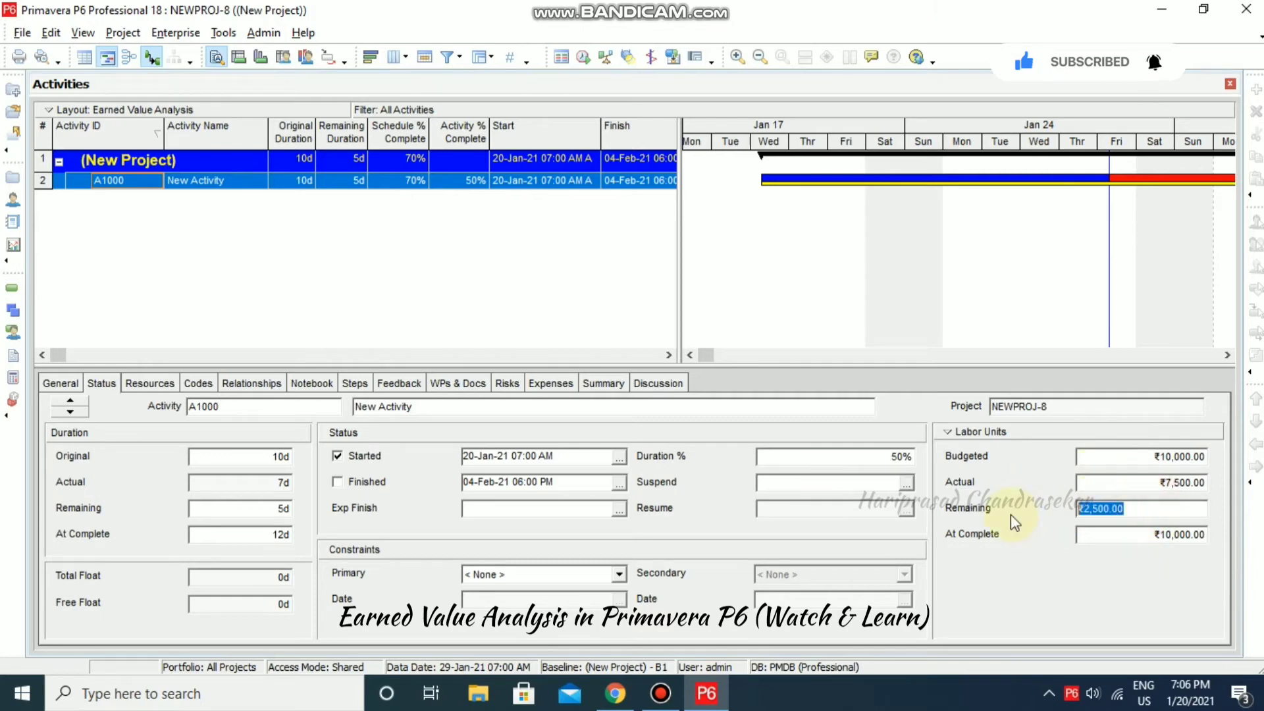
type("5000")
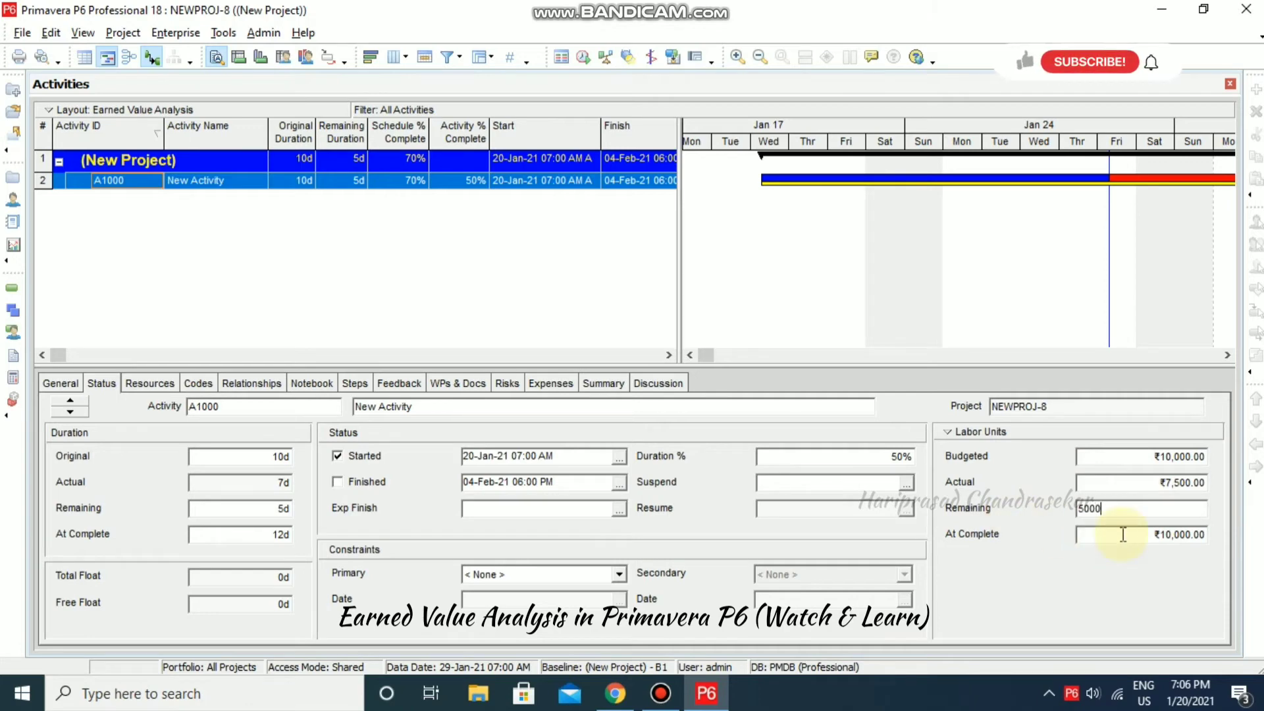
left_click(1117, 535)
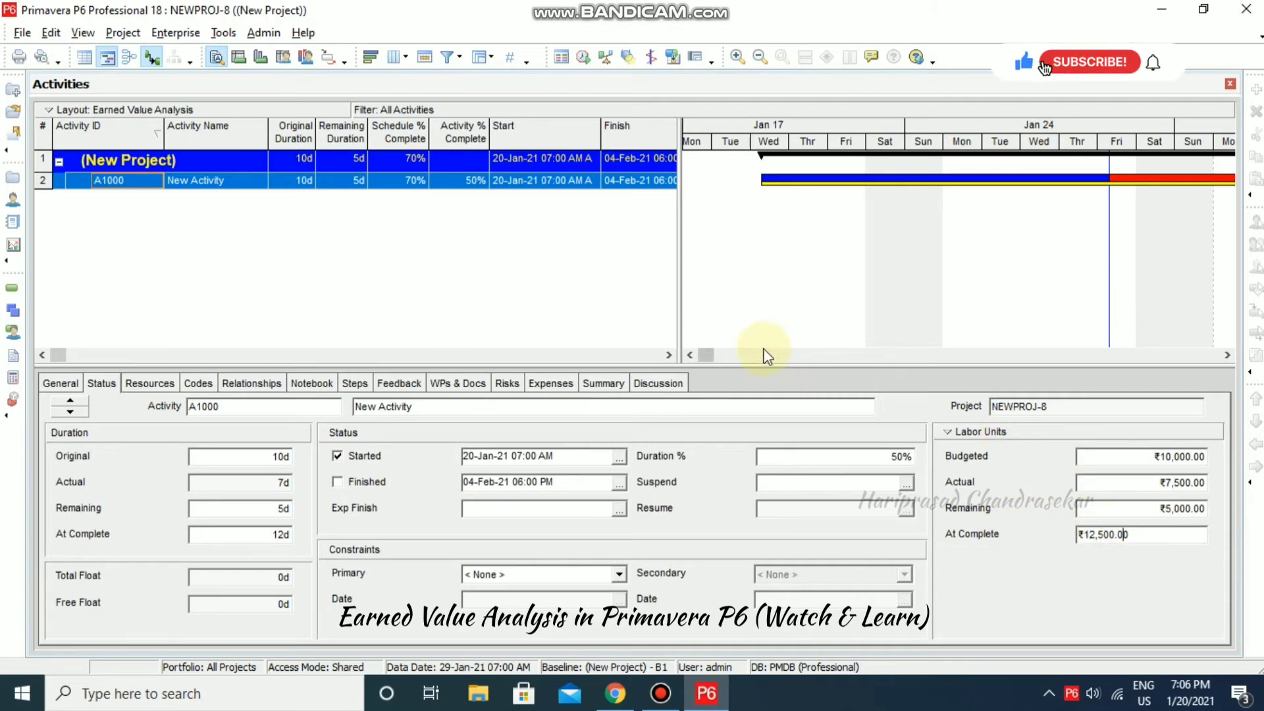
left_click(611, 317)
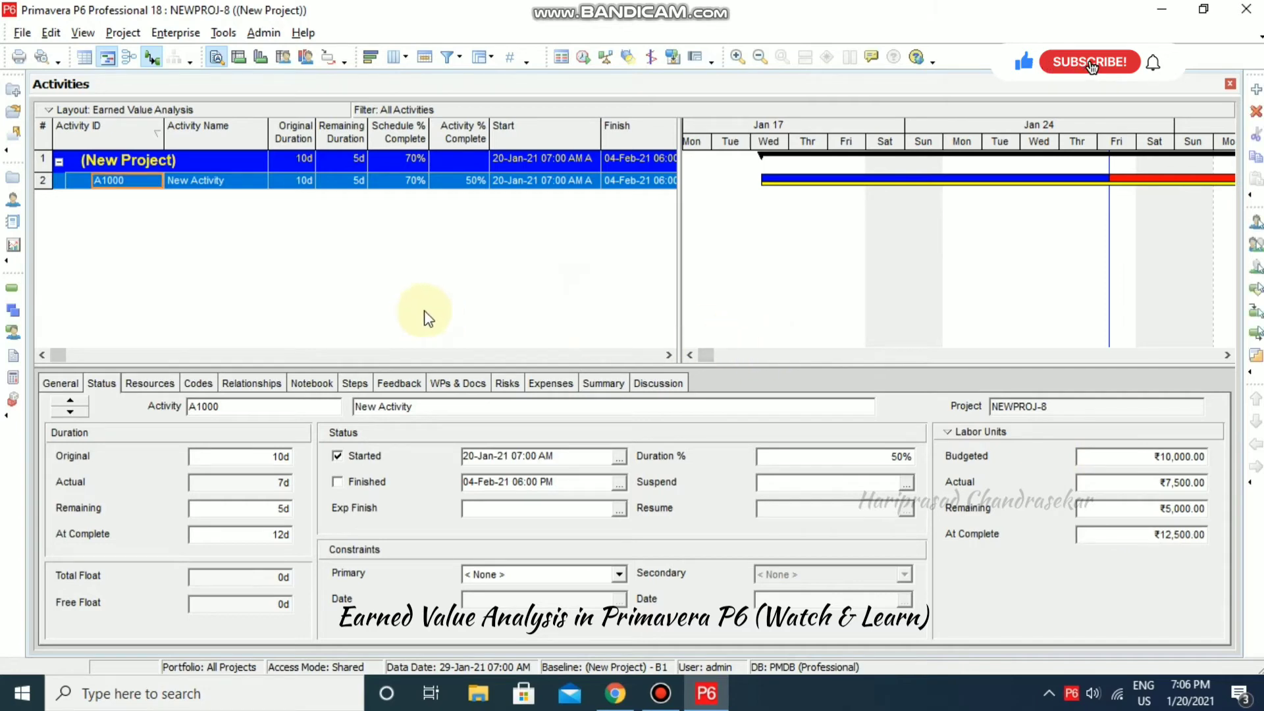
- Reschedule the project at the 29-Jan-21 data date
left_click(583, 57)
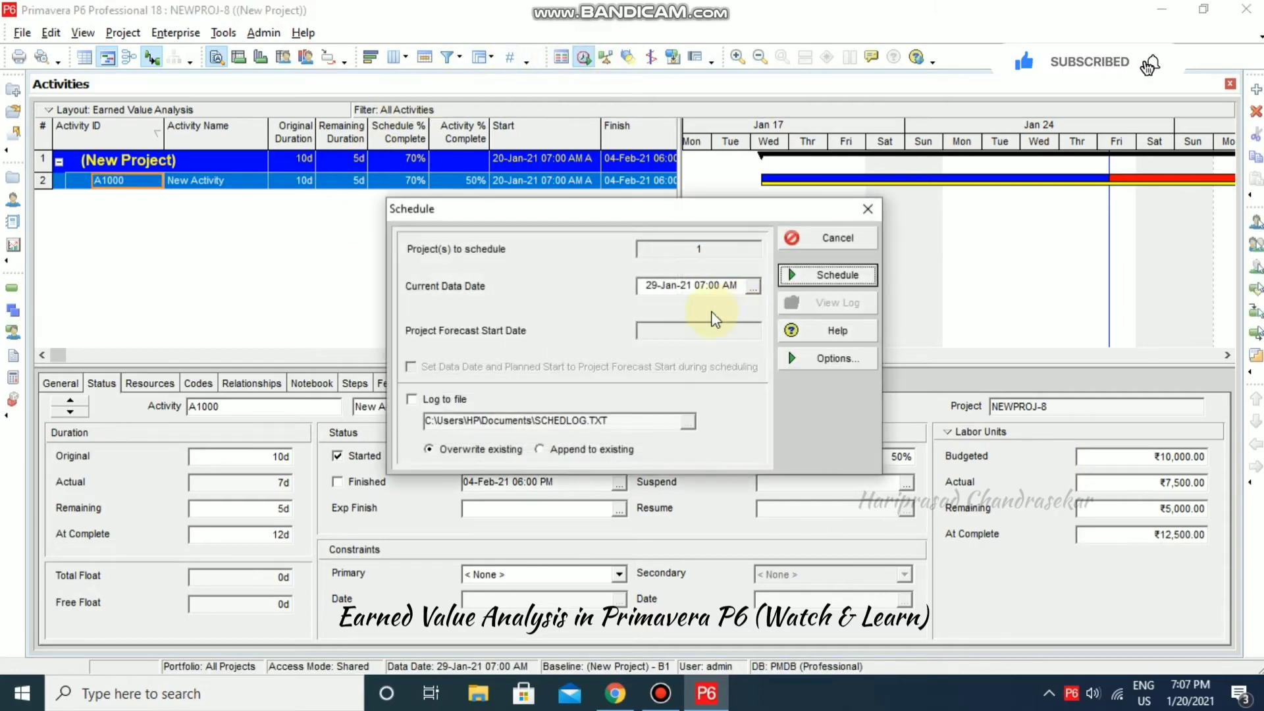
left_click(828, 275)
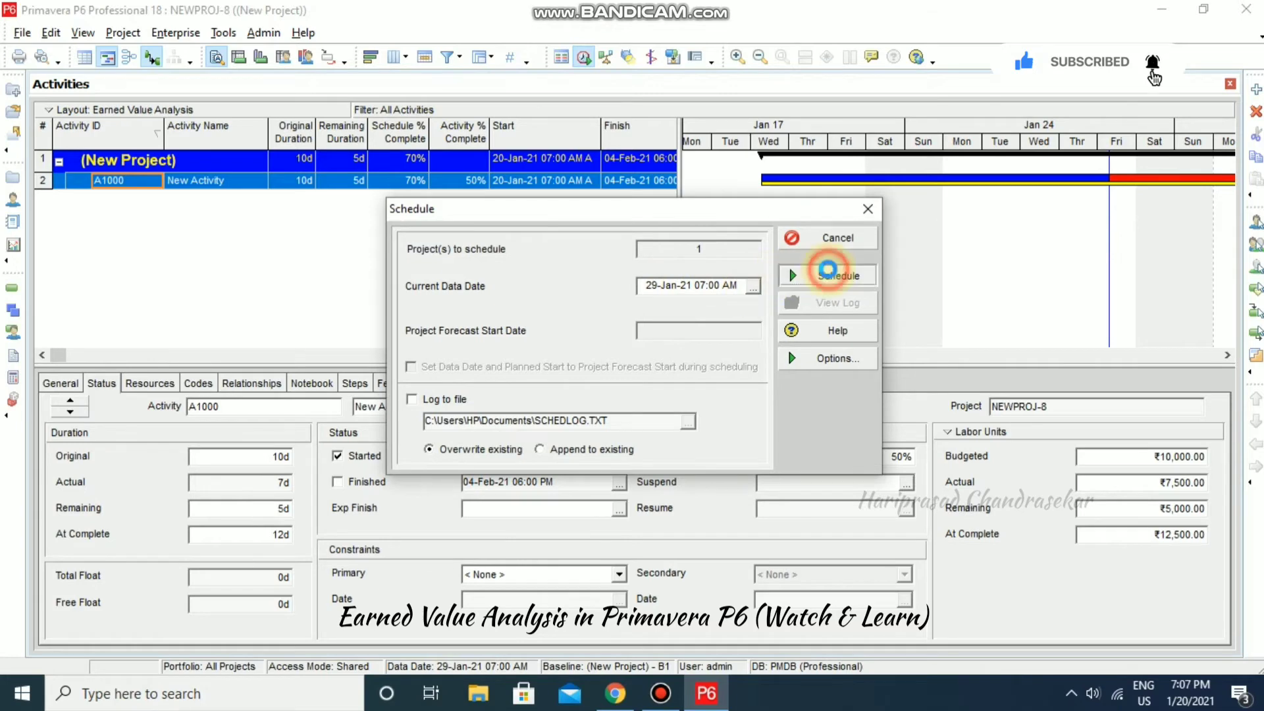
left_click_drag(56, 355, 662, 354)
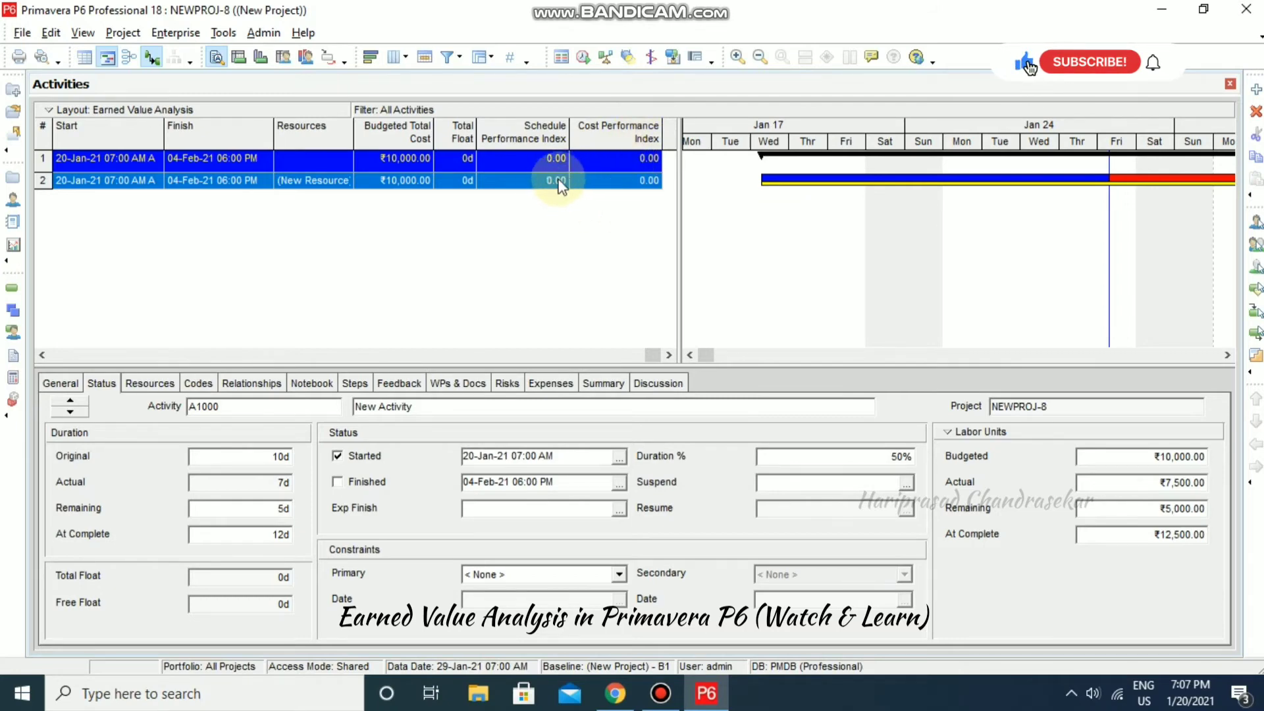
- In the WBS earned value settings, use activity percent complete and ETC with PF = 1 / Cost Performance Index
left_click(120, 33)
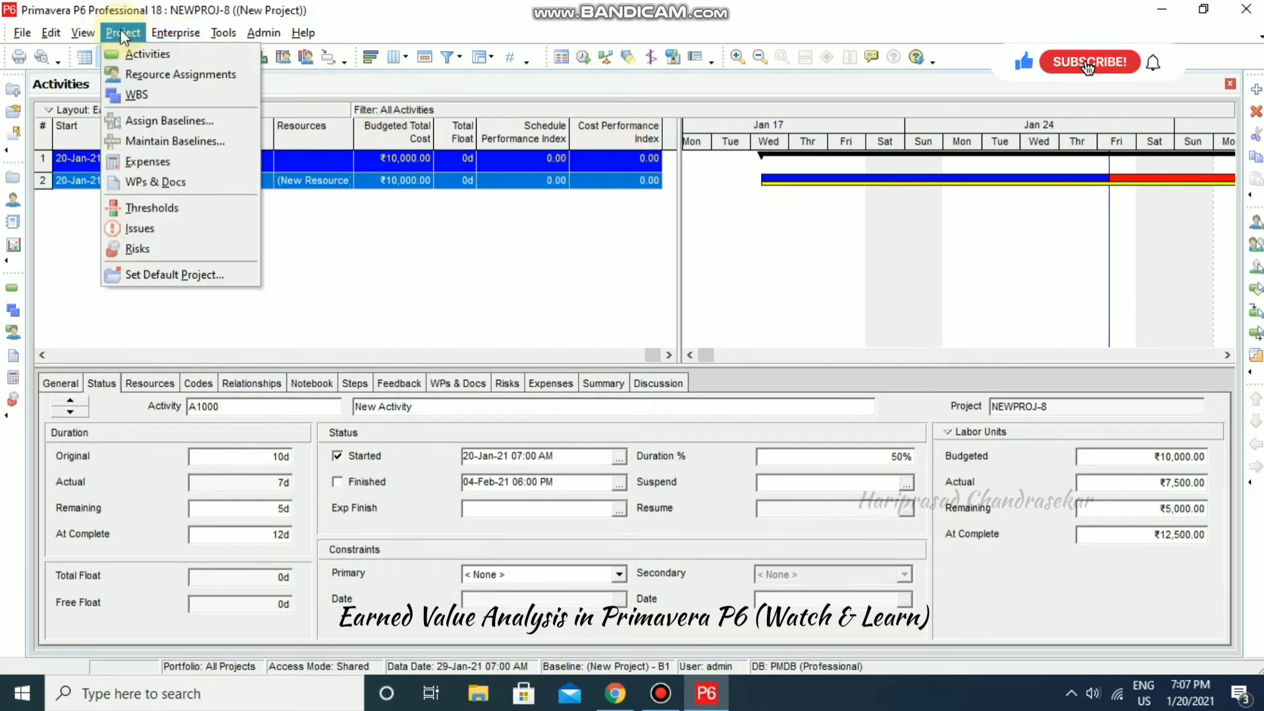
left_click(141, 94)
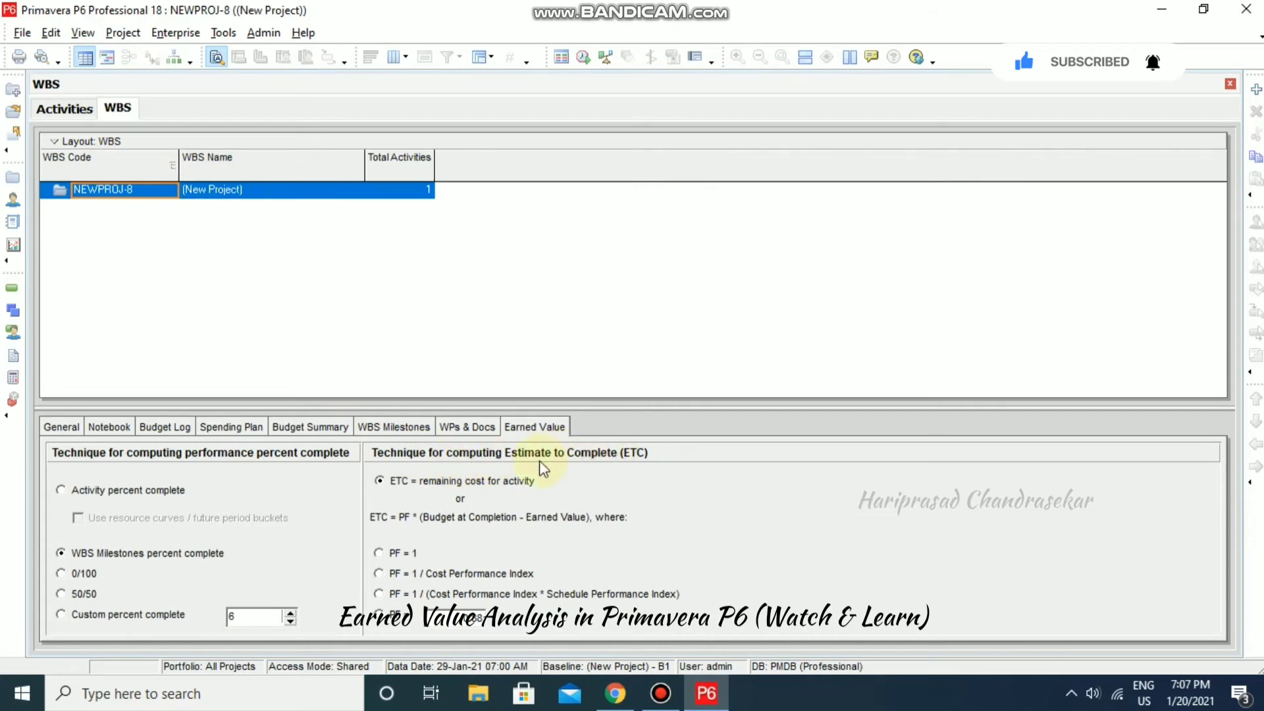
left_click(427, 574)
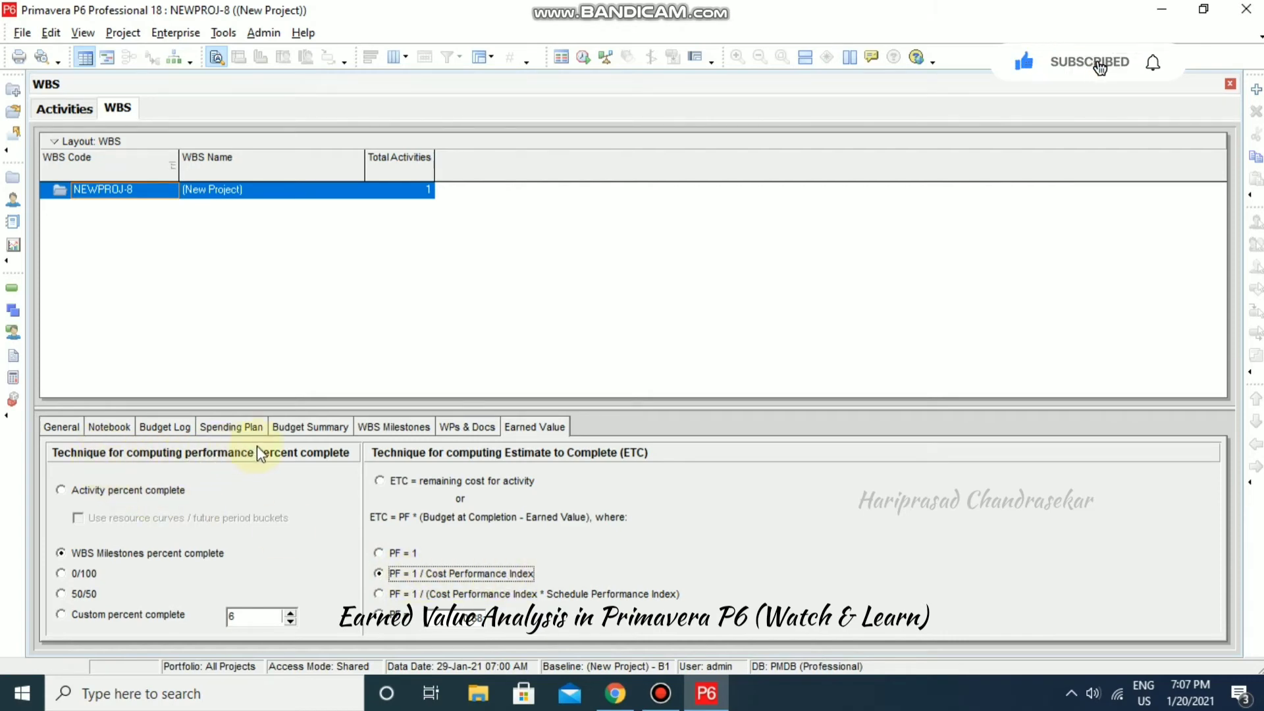
left_click(62, 489)
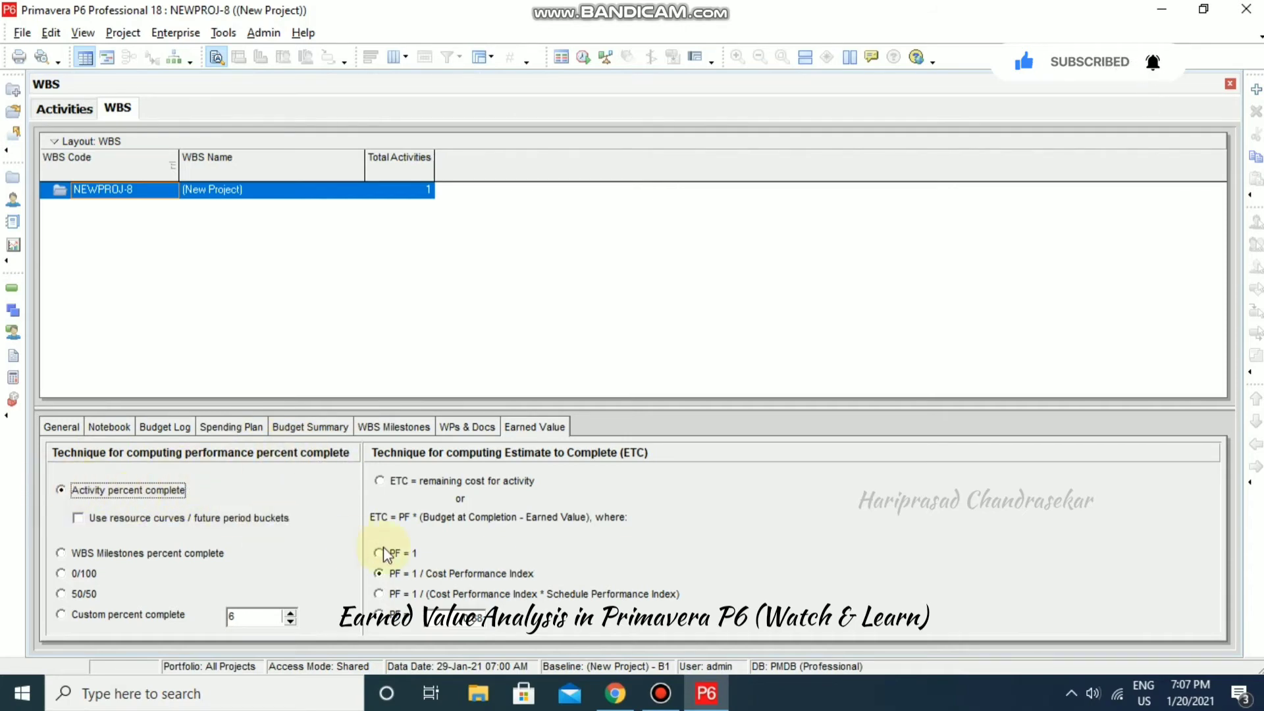
left_click(71, 113)
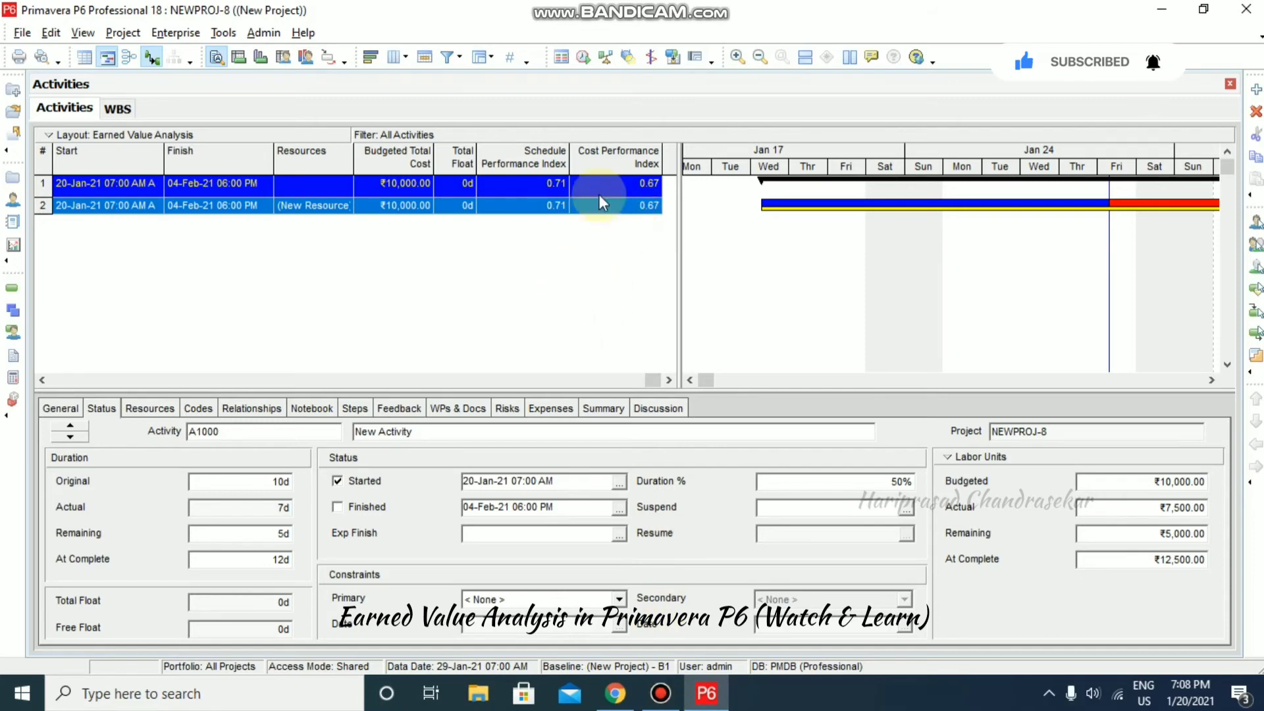
- Bring up the shortcut options for the activity table showing SPI 0.71 and CPI 0.67
right_click(633, 154)
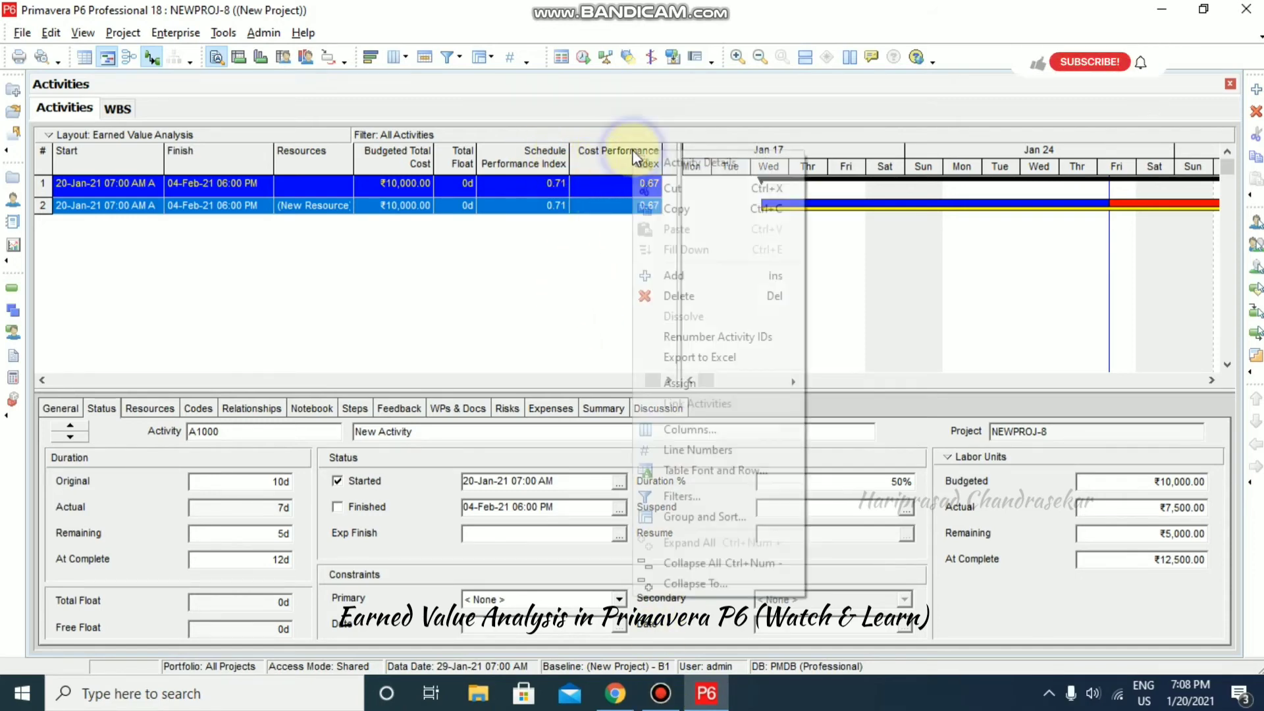
left_click(703, 430)
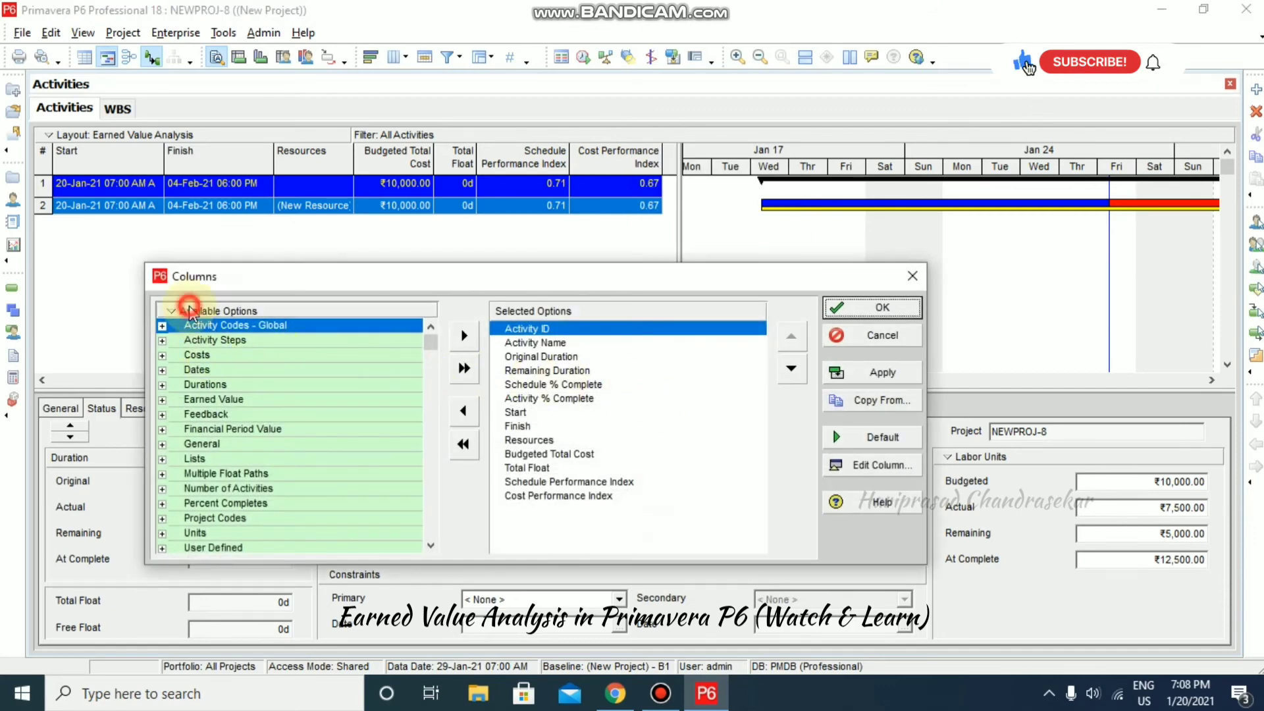
right_click(197, 323)
left_click(217, 328)
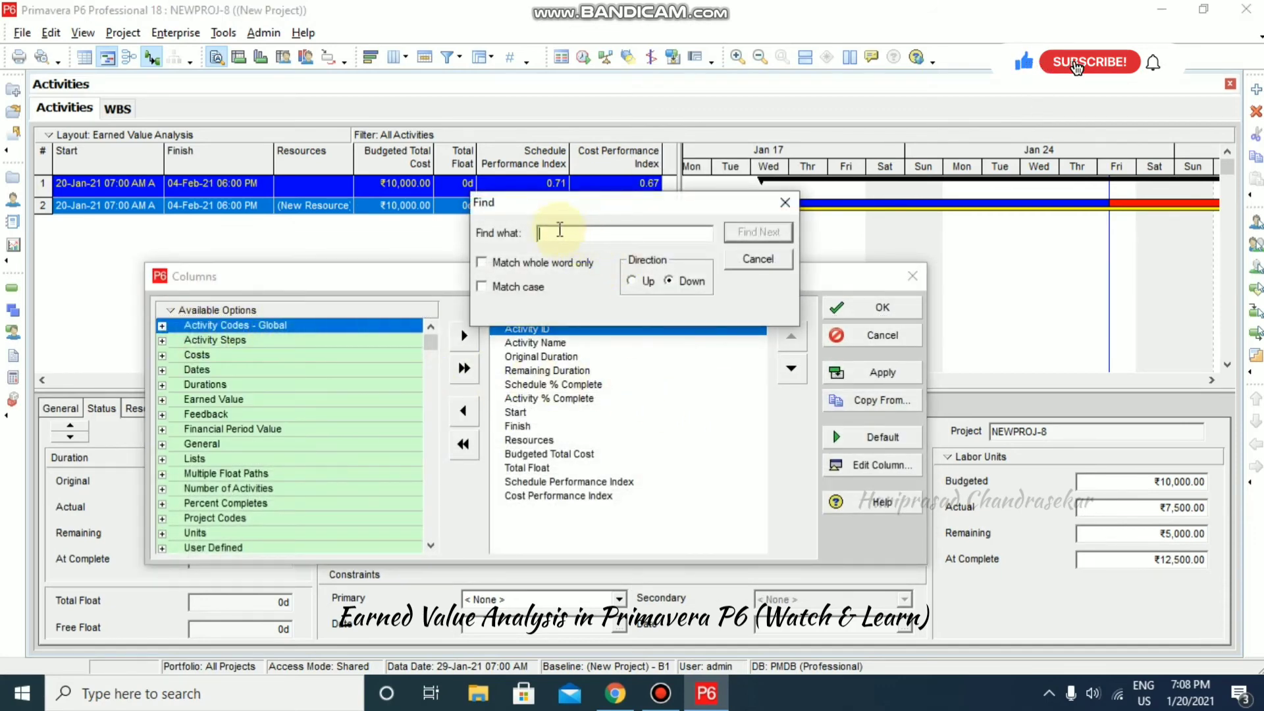
left_click(757, 259)
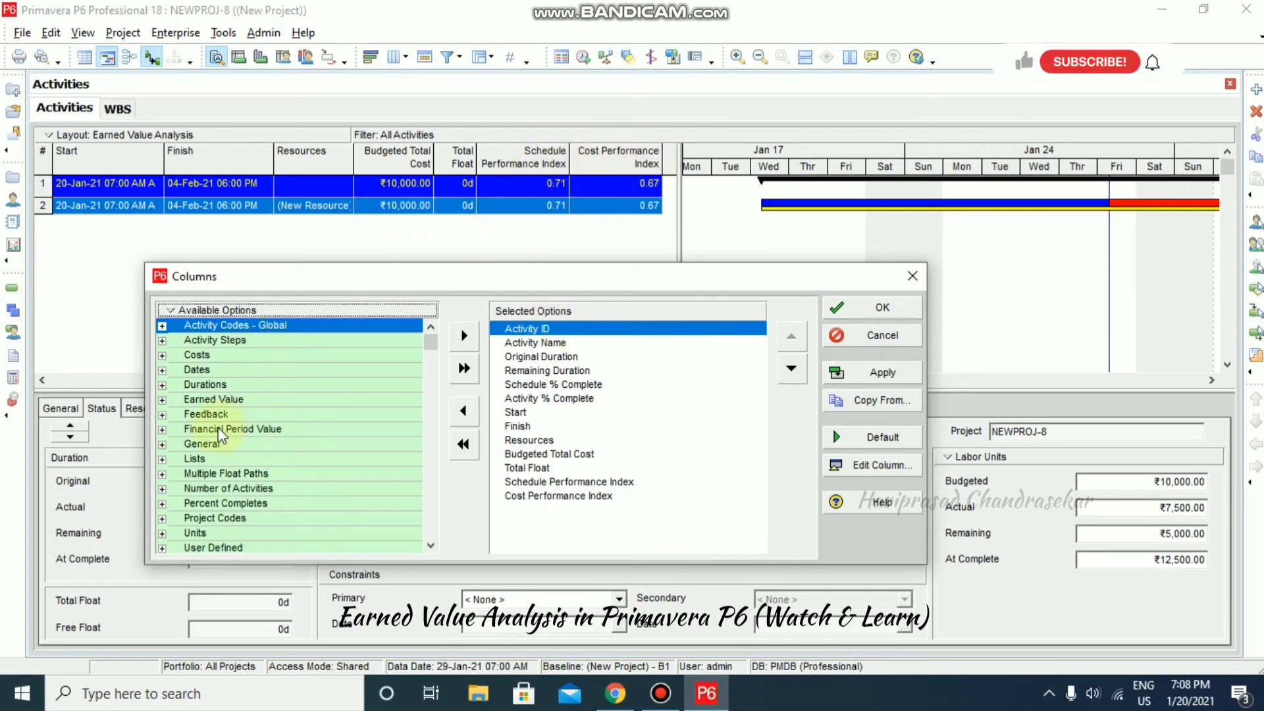
left_click(162, 400)
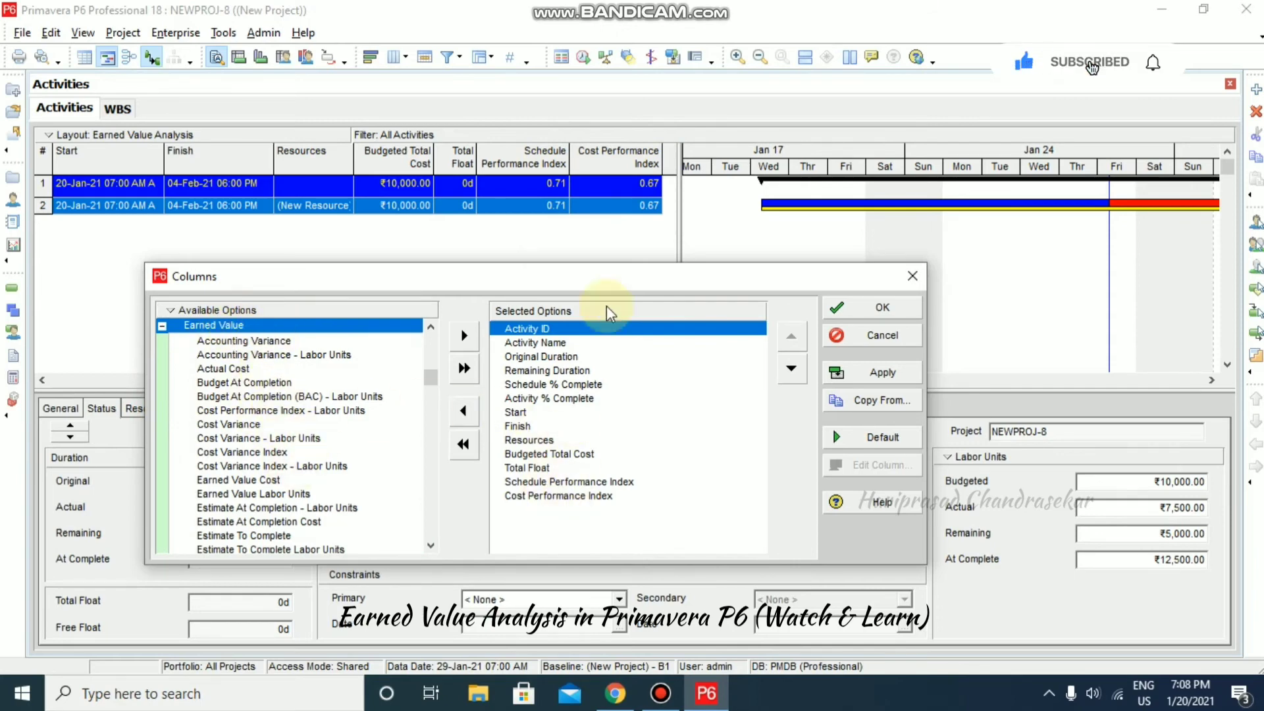
left_click(886, 338)
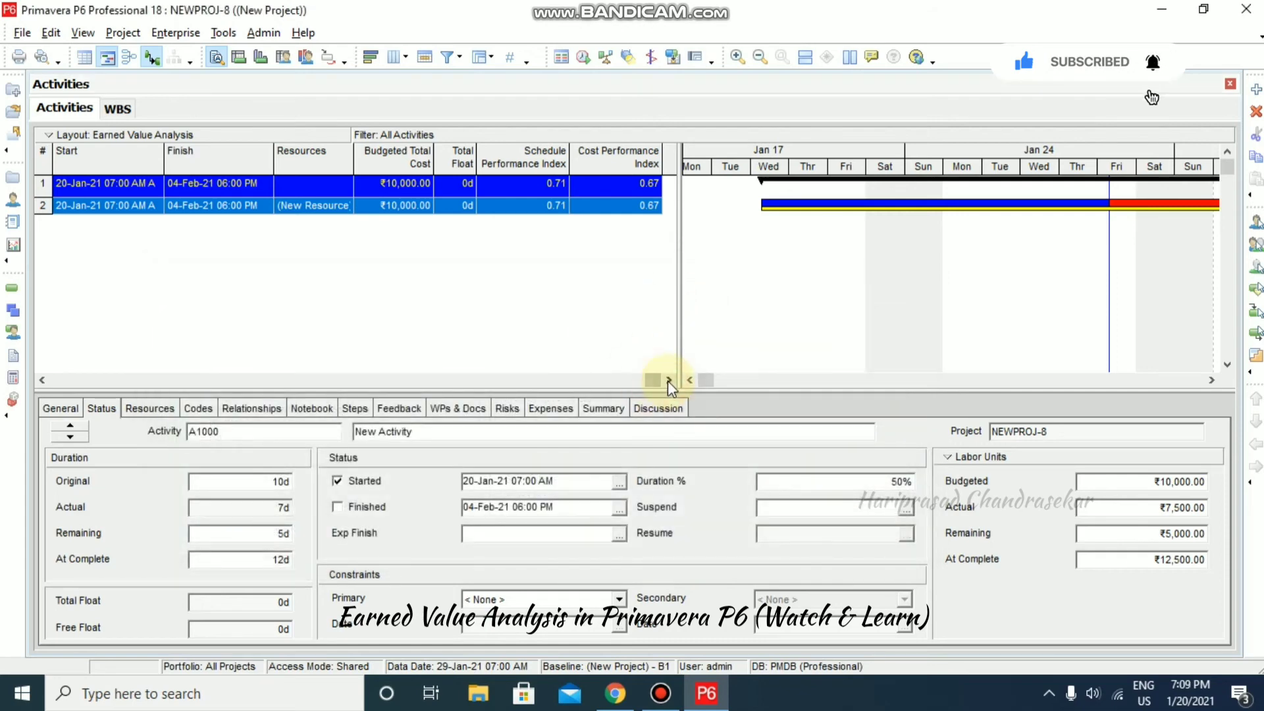
- Switch to the Enterprise Tracking view with NEWPROJ-8's Gantt table and cost profile chart
left_click(125, 33)
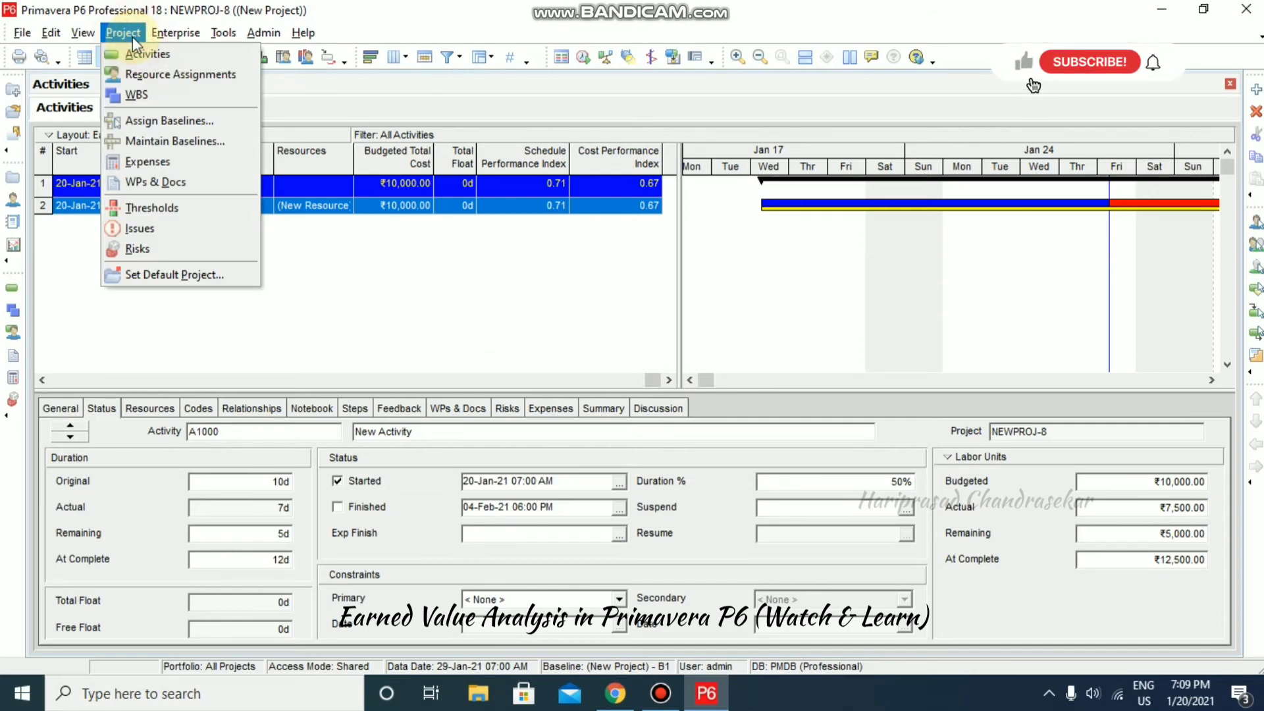
left_click(72, 286)
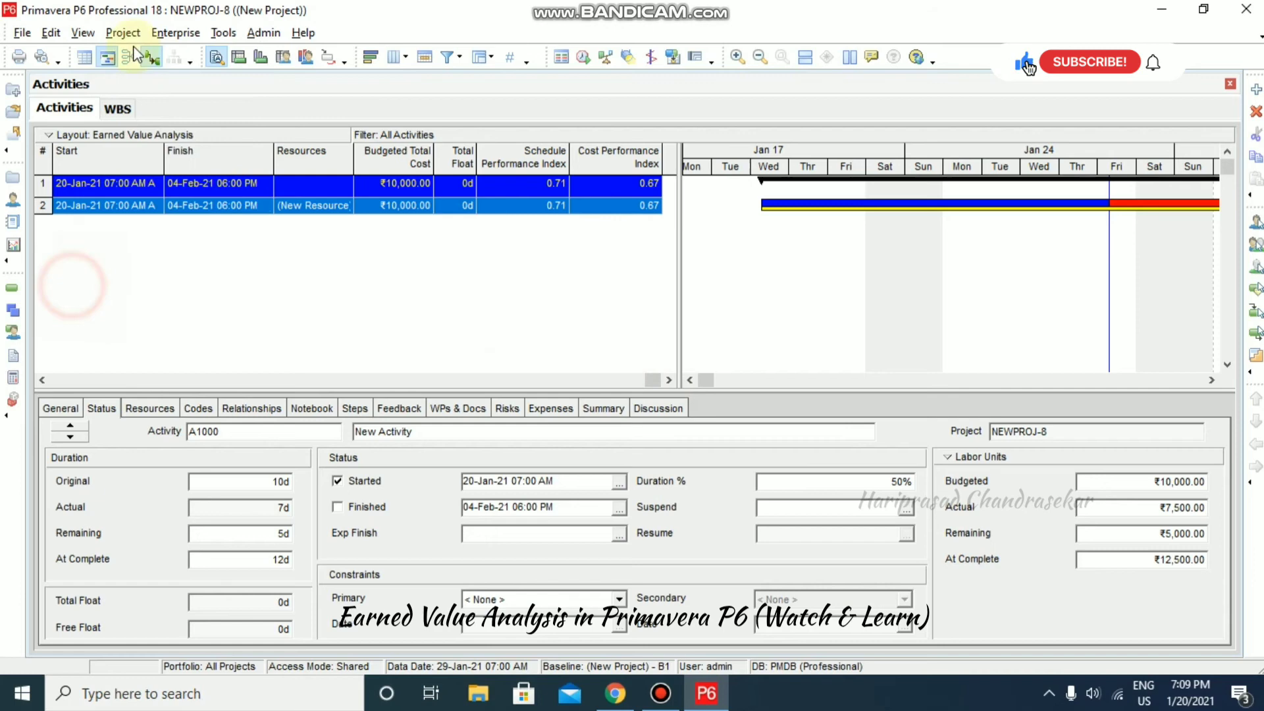
left_click(176, 34)
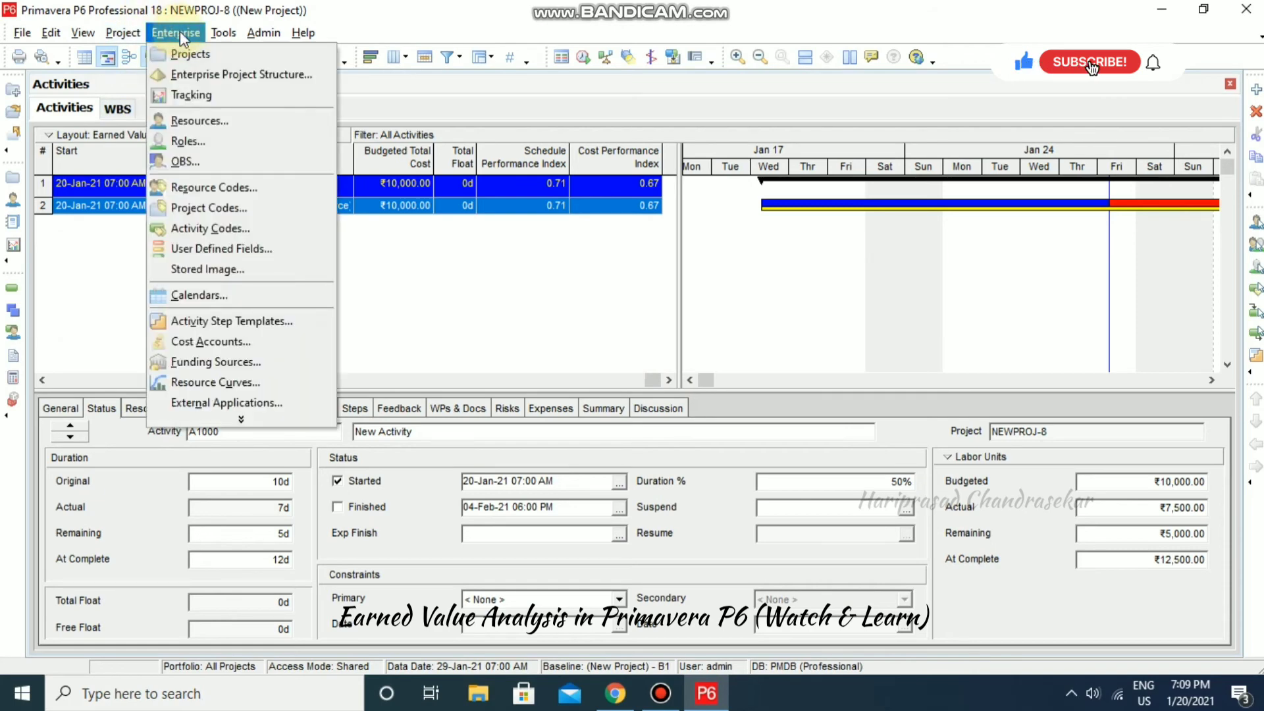
left_click(197, 95)
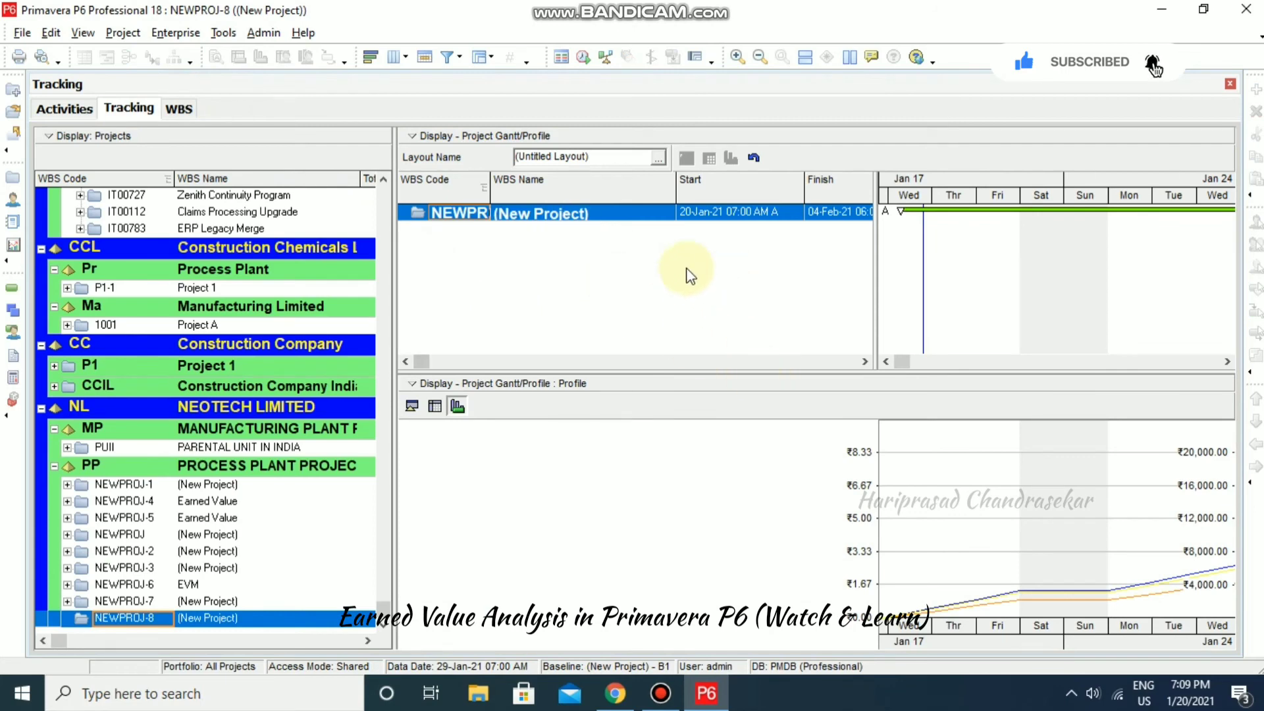
- Scroll the Tracking table right through Cost Variance and Schedule Variance to SPI 0.71 and CPI 0.67
left_click_drag(417, 361, 561, 346)
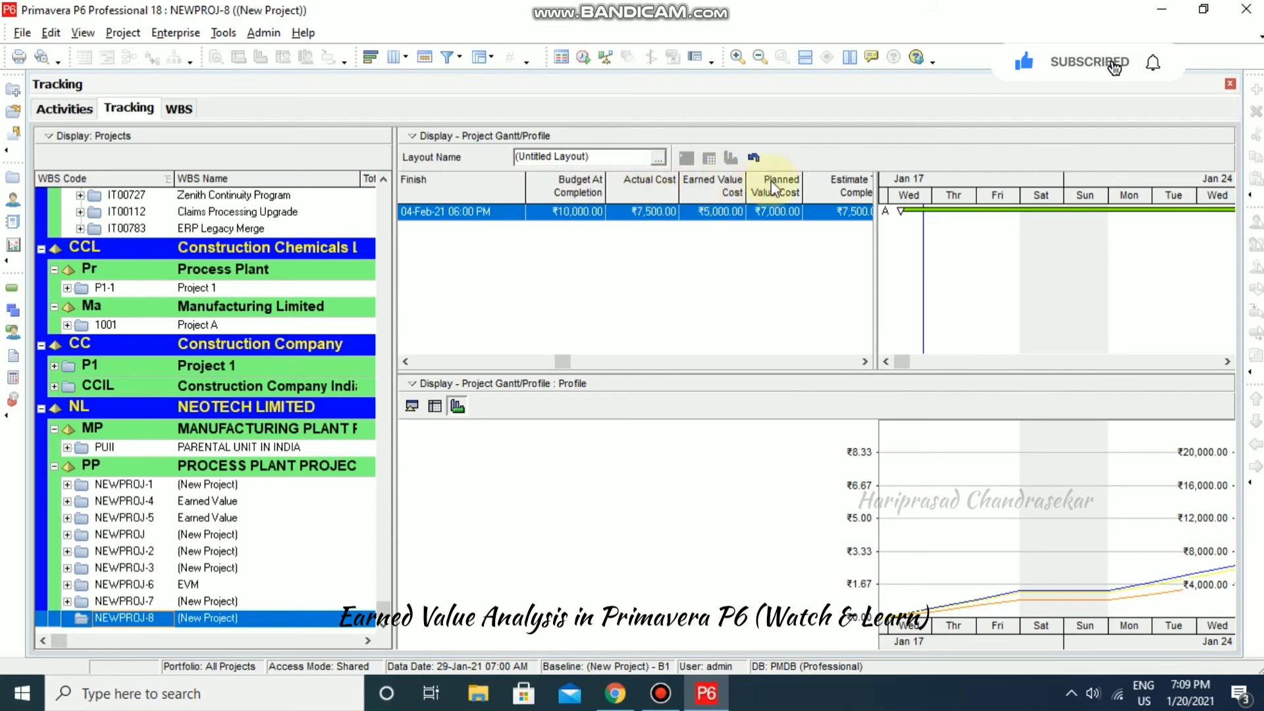
left_click(863, 361)
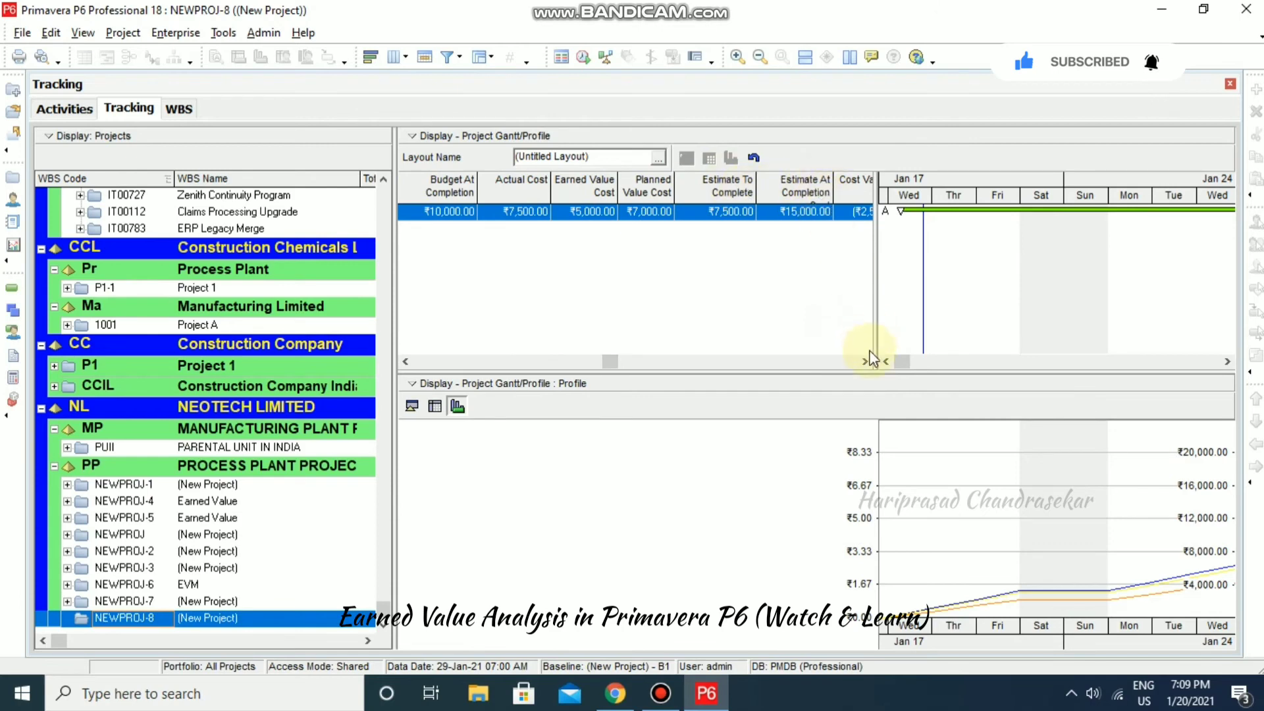
left_click(864, 361)
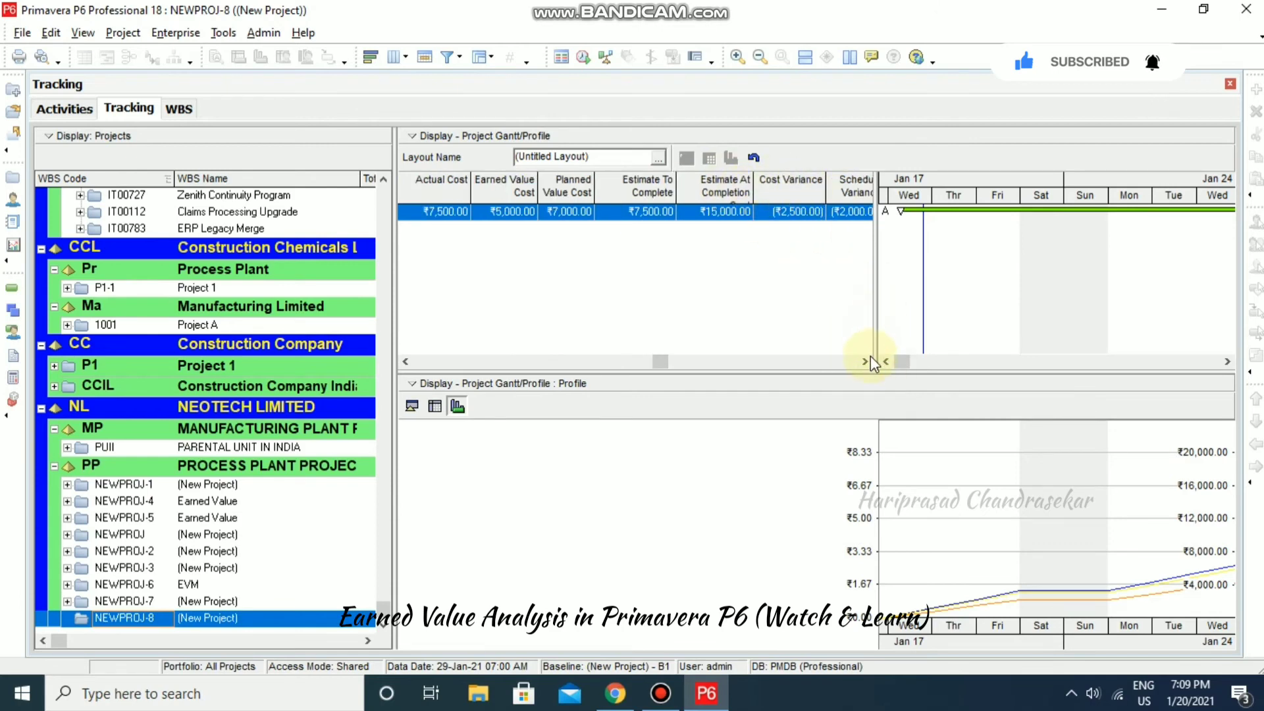
left_click(865, 361)
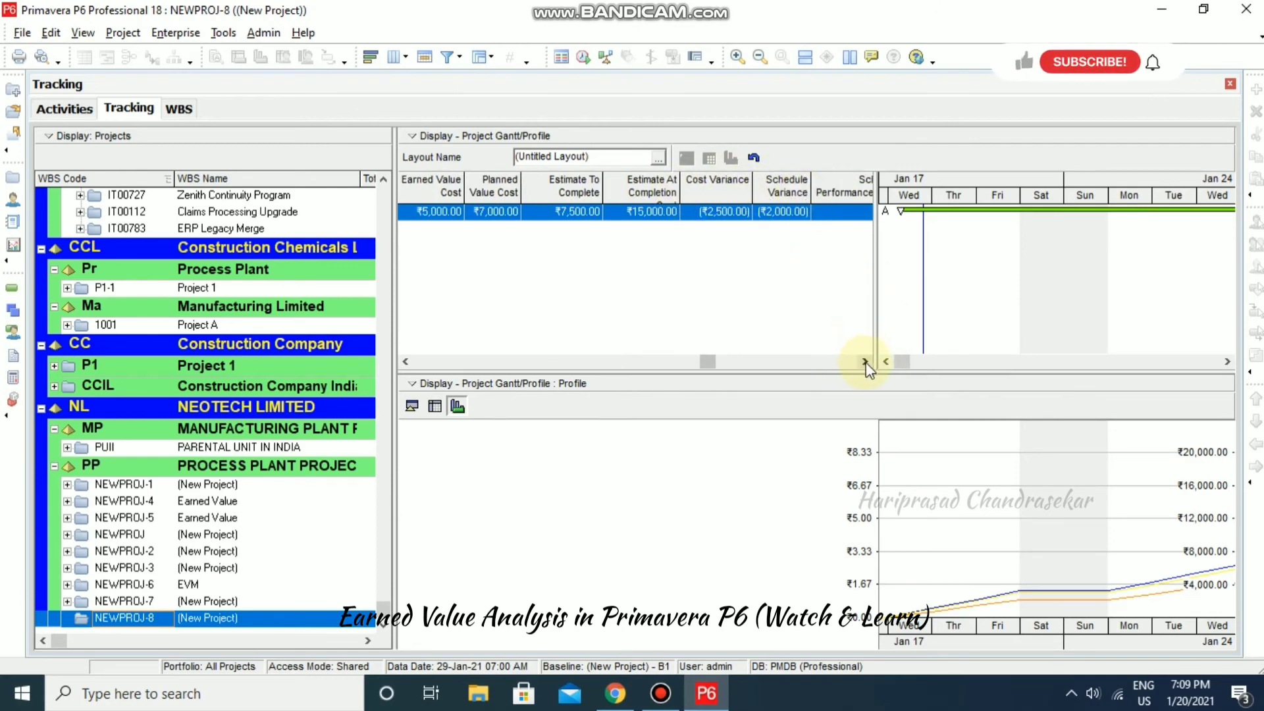
left_click(865, 361)
left_click(865, 361)
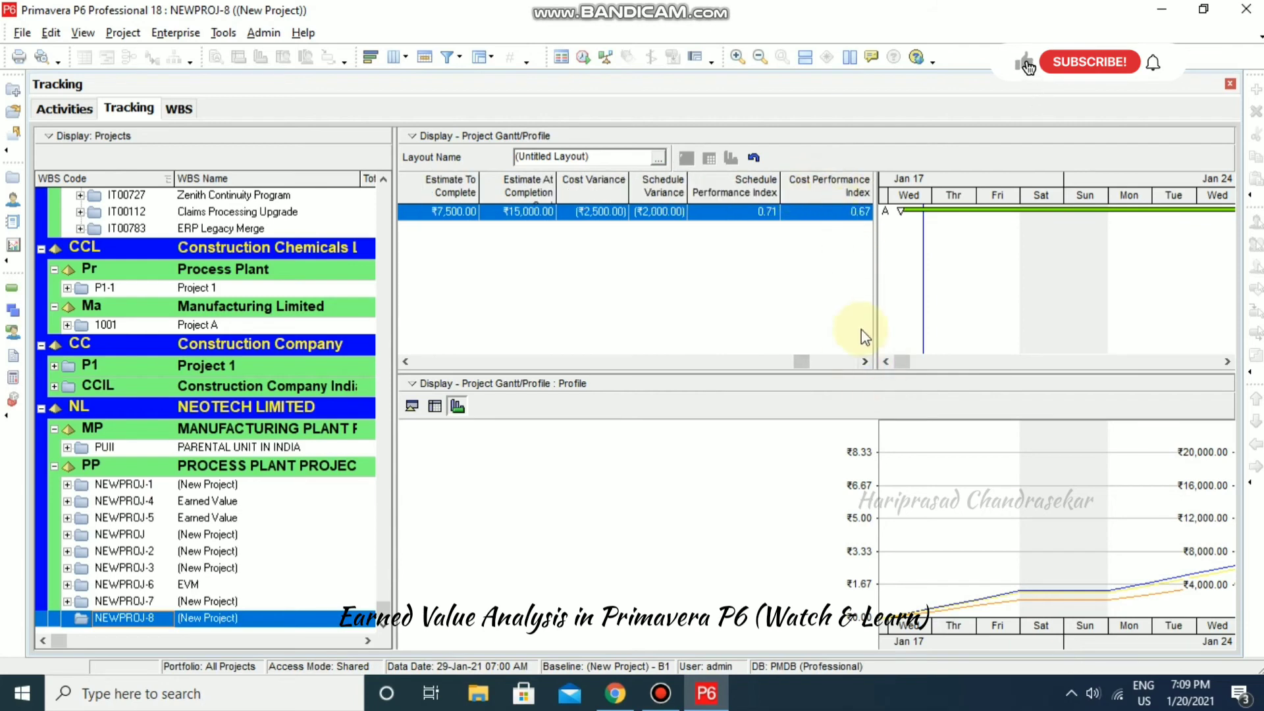
left_click(865, 361)
right_click(831, 192)
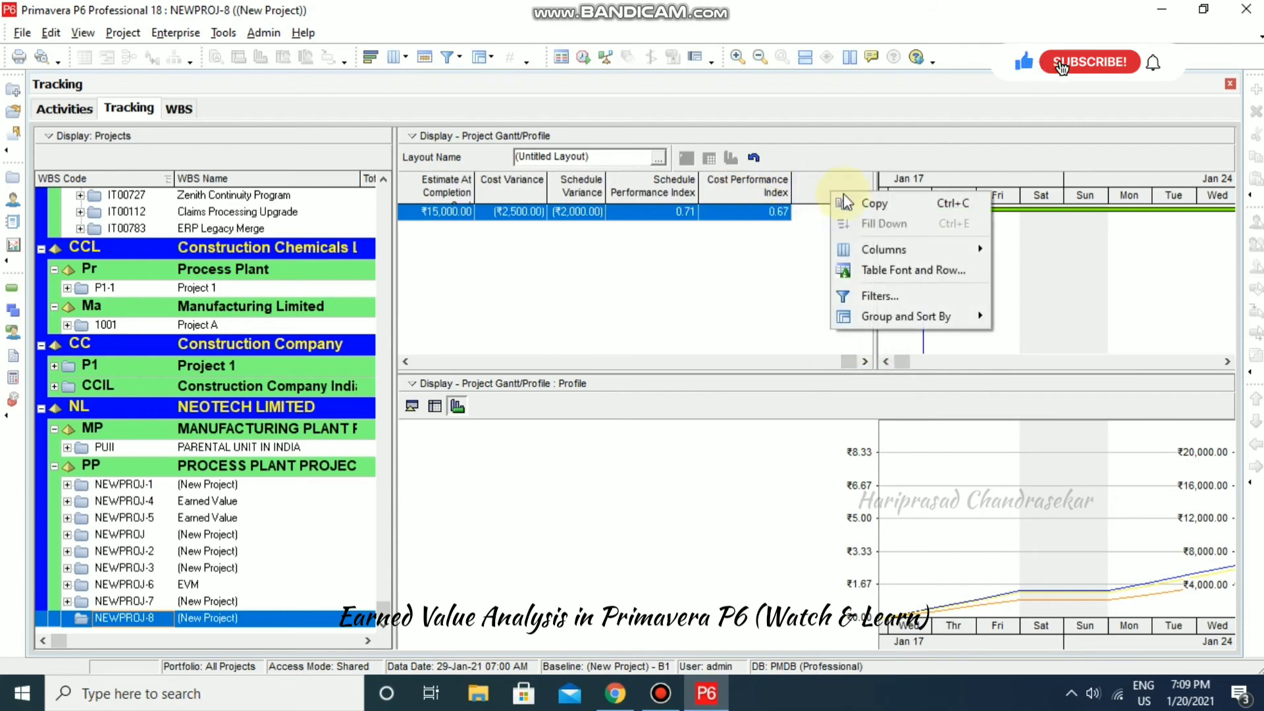
mouse_move(884, 249)
left_click(1083, 311)
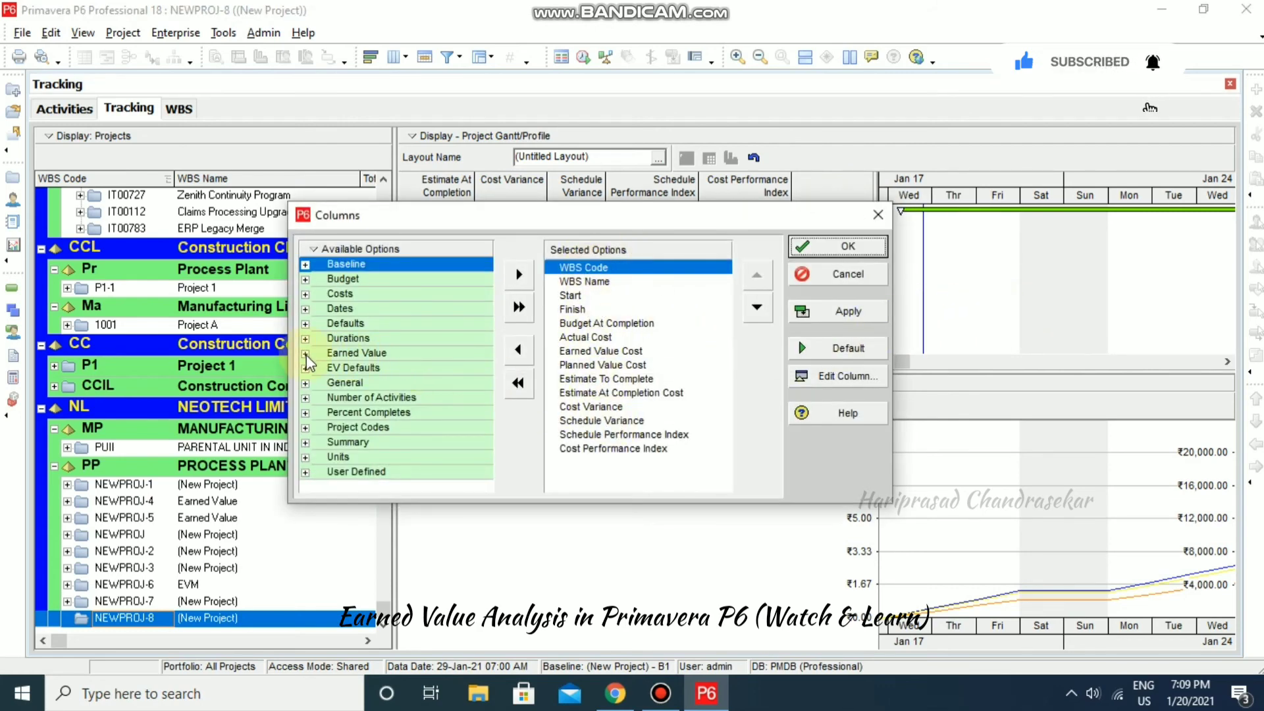
double_click(336, 353)
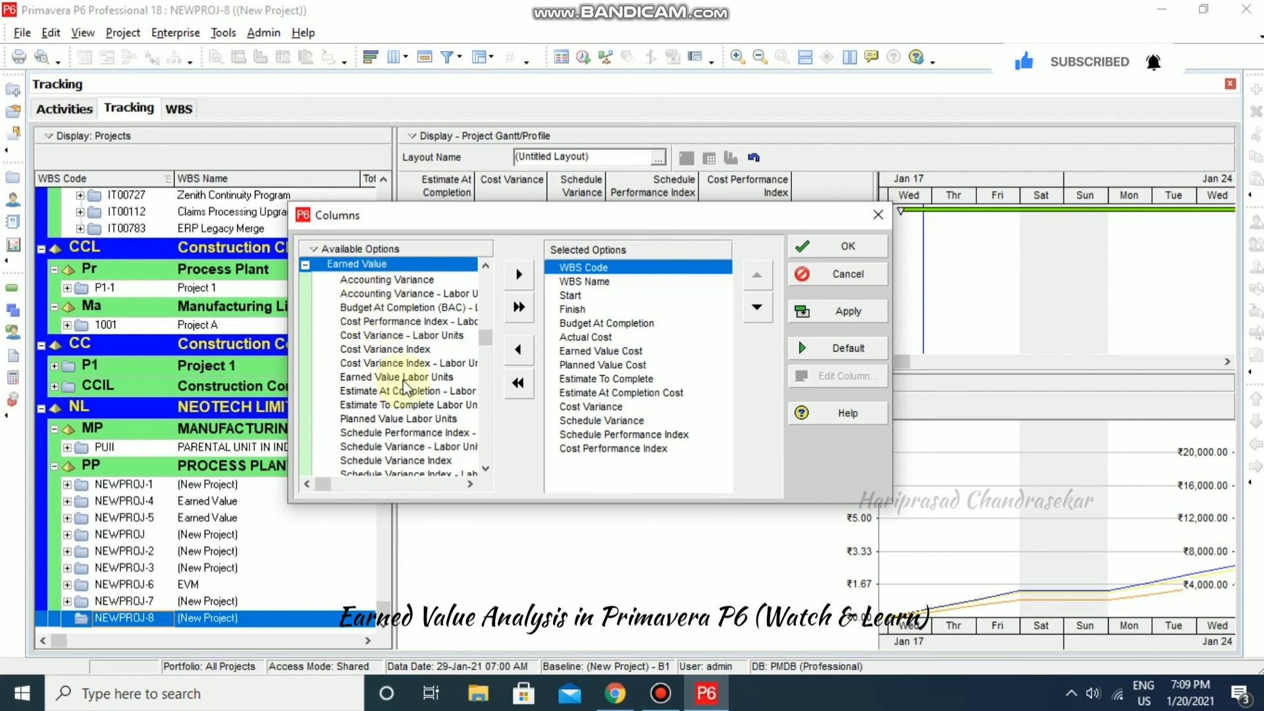
left_click(413, 335, "ctrl")
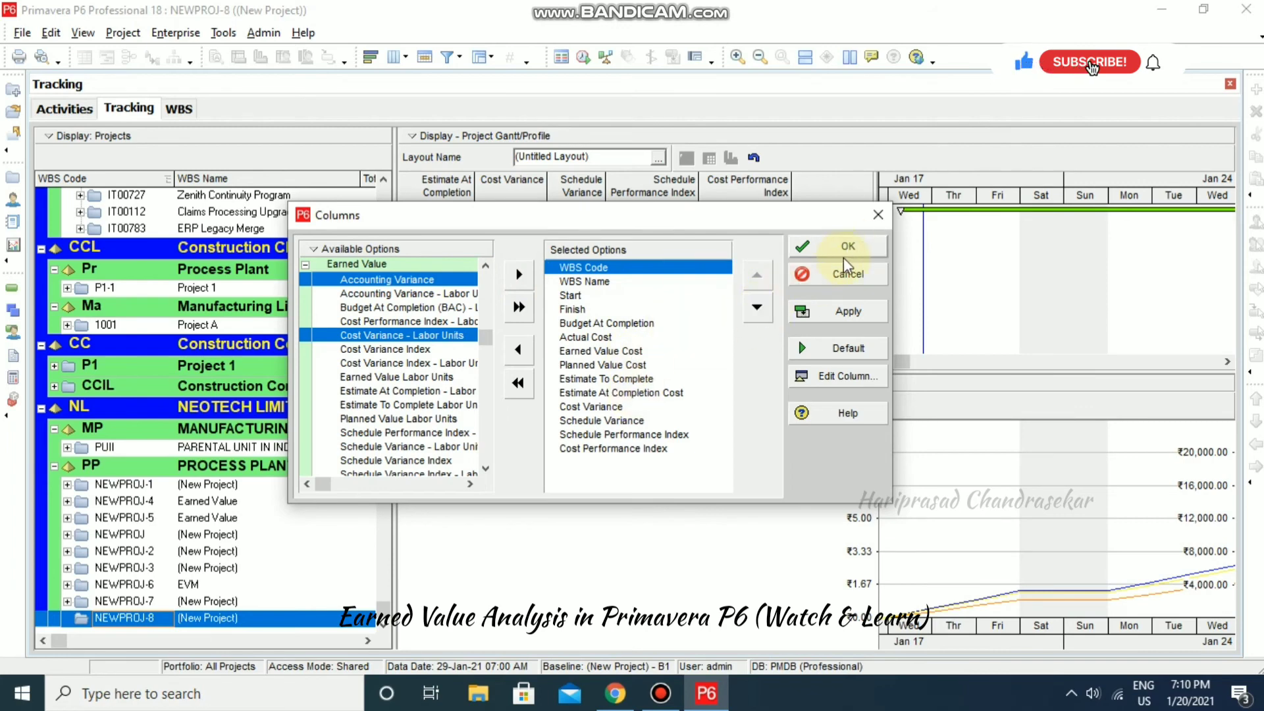
left_click(837, 279)
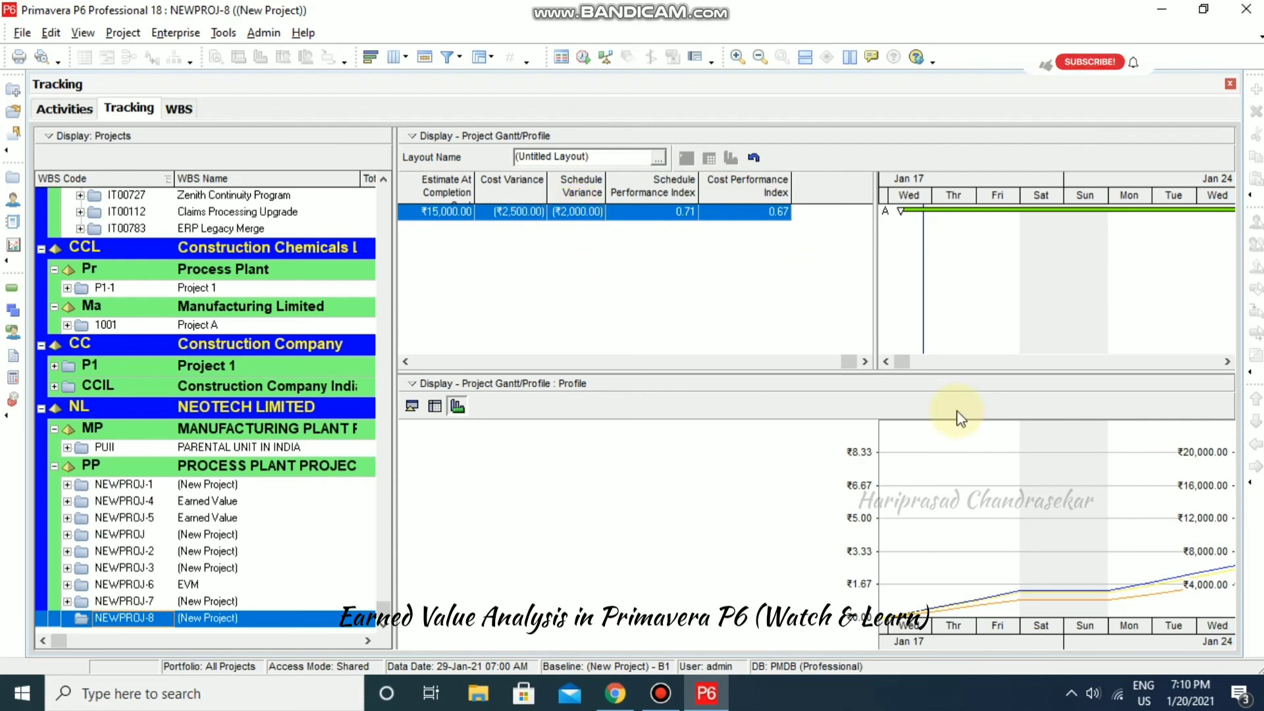
- Move the timescale back one day and open Profile Settings for the cost profile chart
left_click(888, 362)
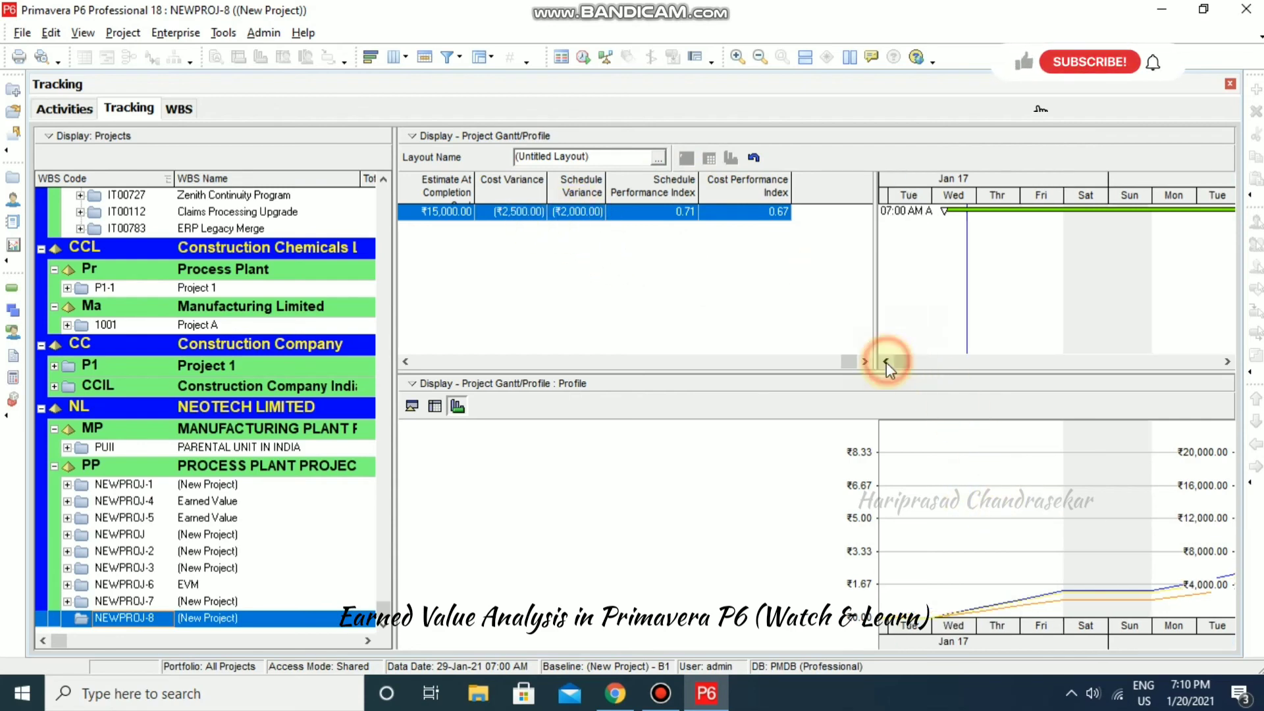
right_click(1014, 524)
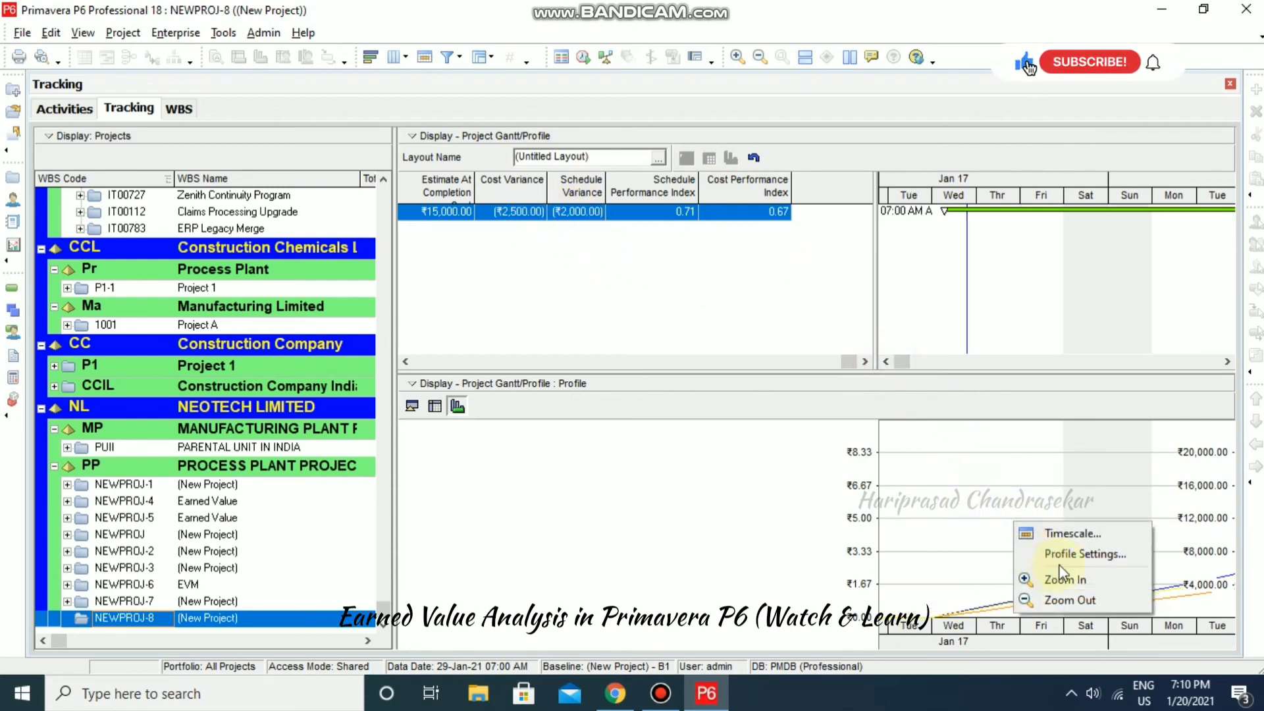
left_click(1068, 553)
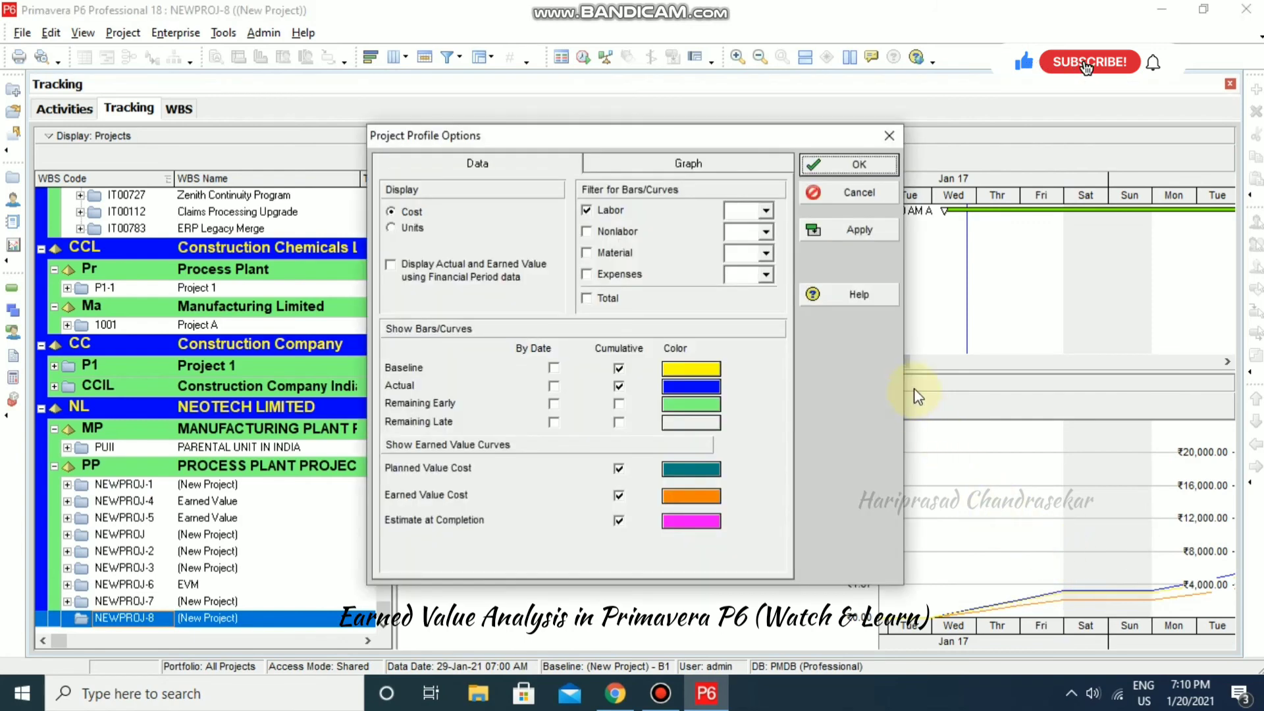
left_click(552, 388)
left_click(554, 403)
left_click(618, 386)
left_click(618, 368)
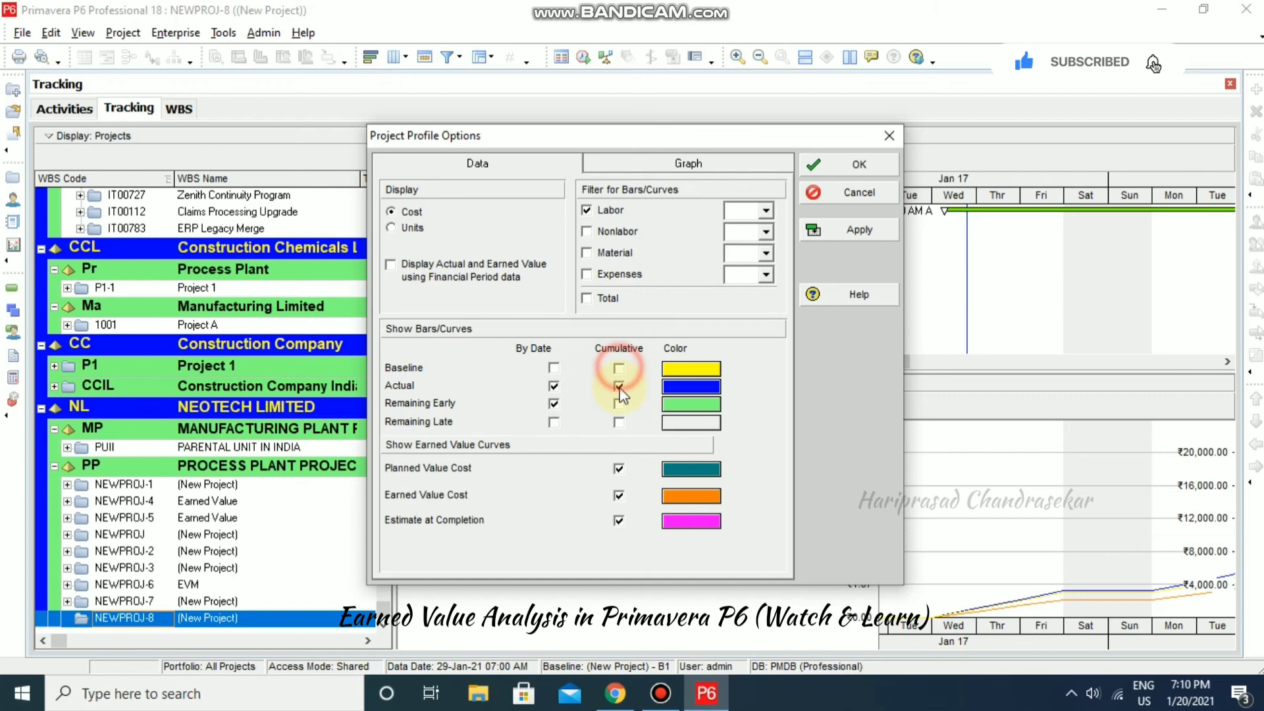
left_click(618, 468)
left_click(618, 495)
left_click(618, 520)
left_click(849, 229)
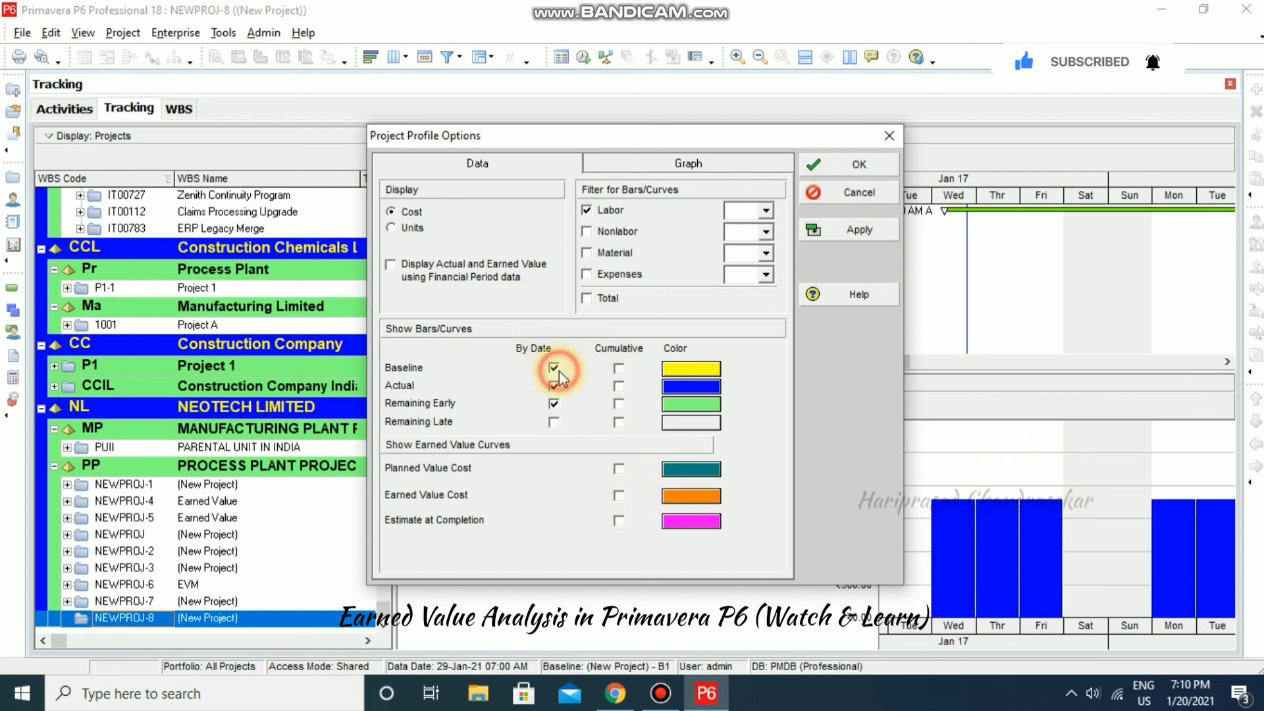
left_click(624, 369)
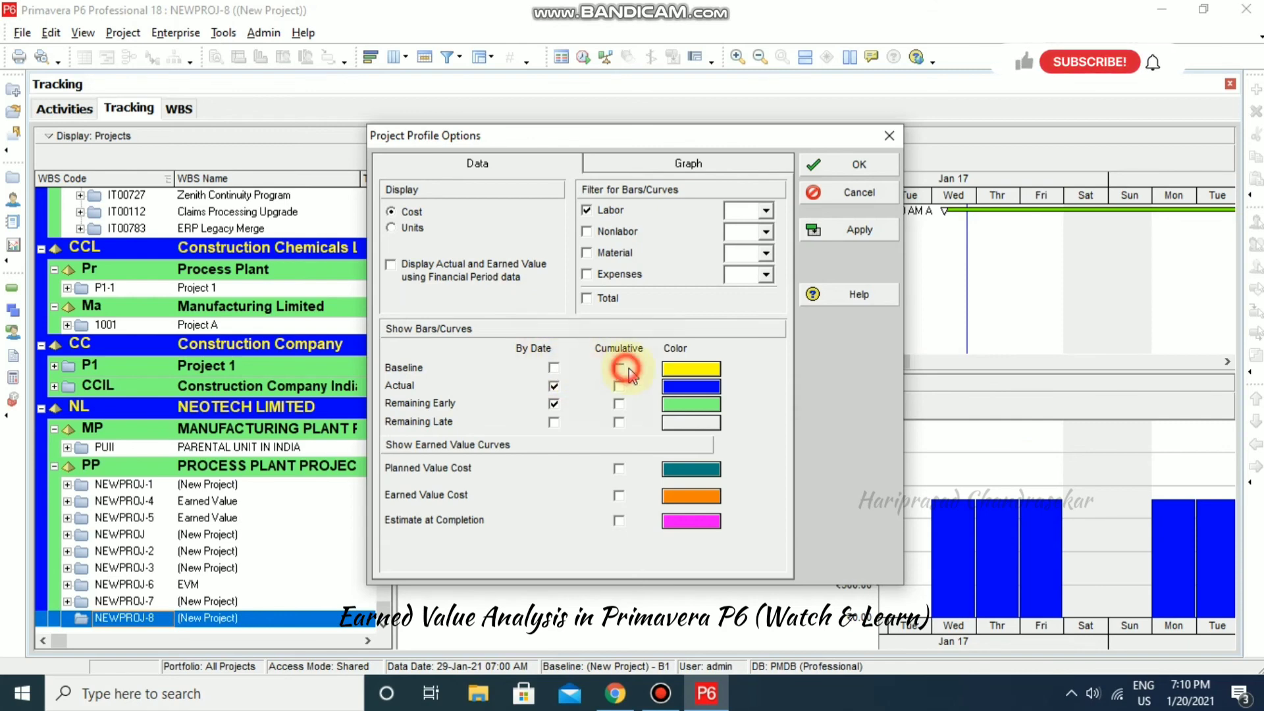
left_click(619, 368)
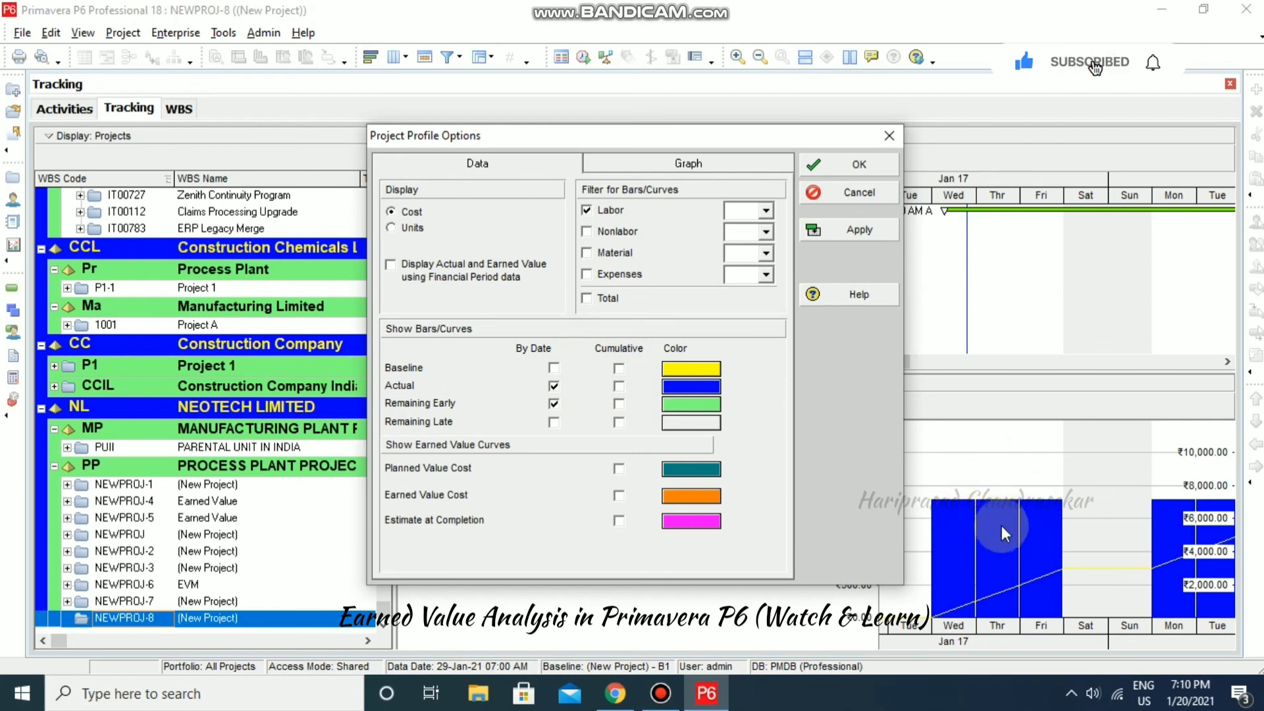
left_click(554, 386)
left_click(554, 404)
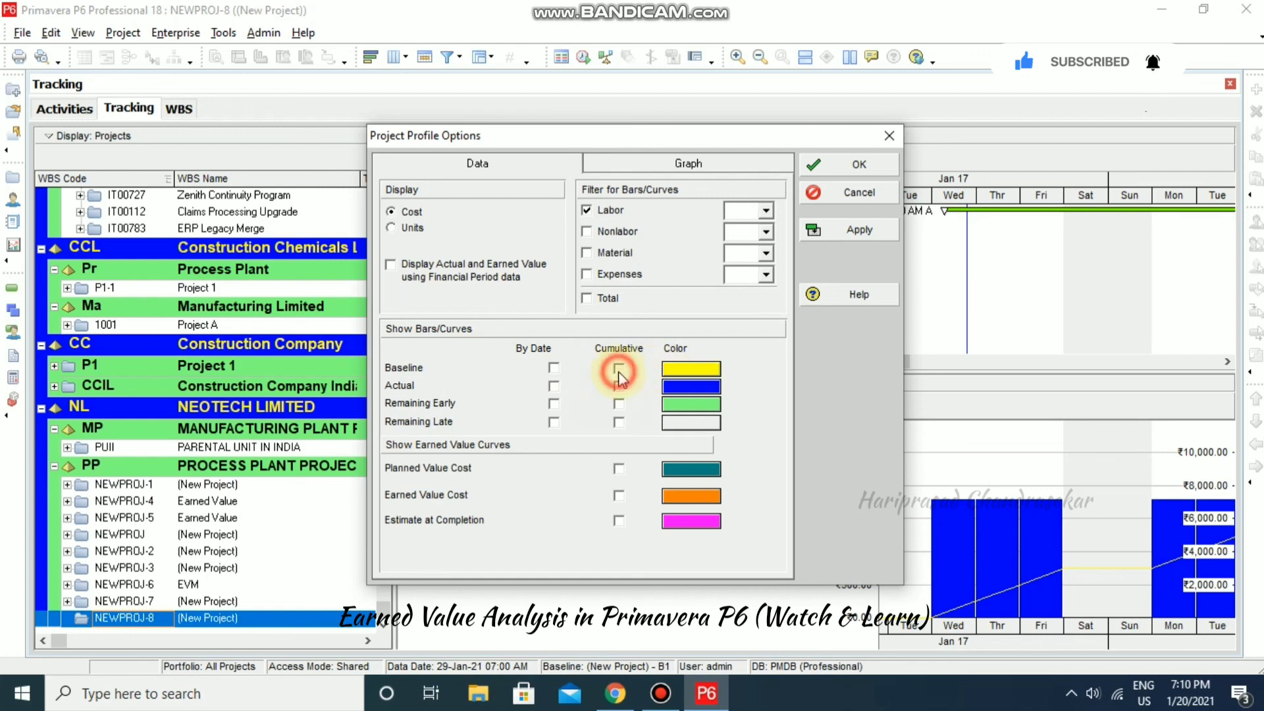
left_click(618, 386)
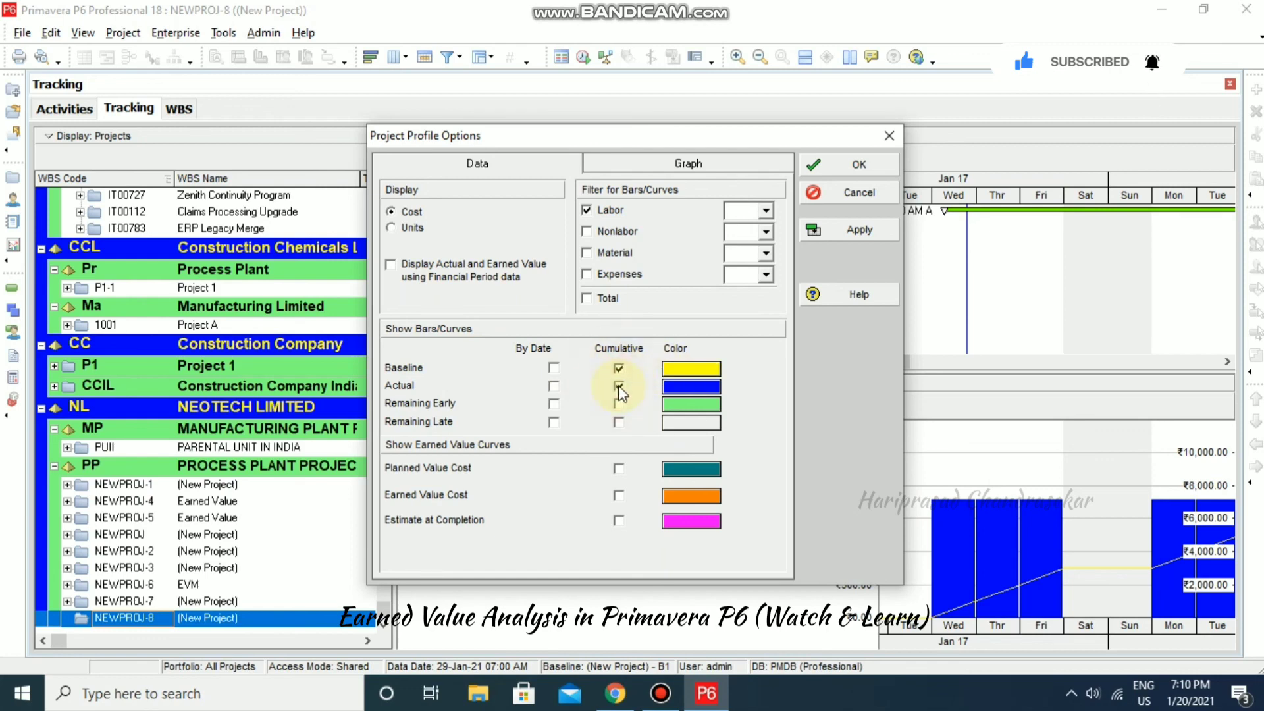
left_click(836, 229)
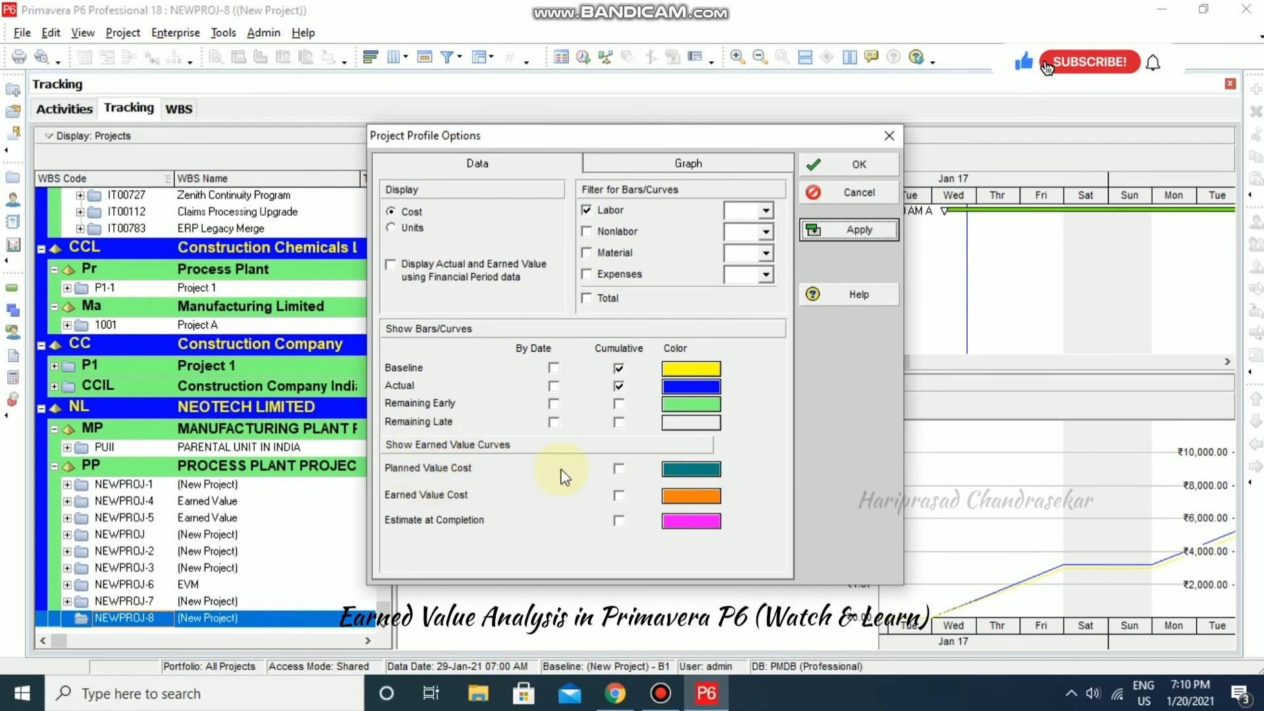
left_click(619, 470)
left_click(619, 495)
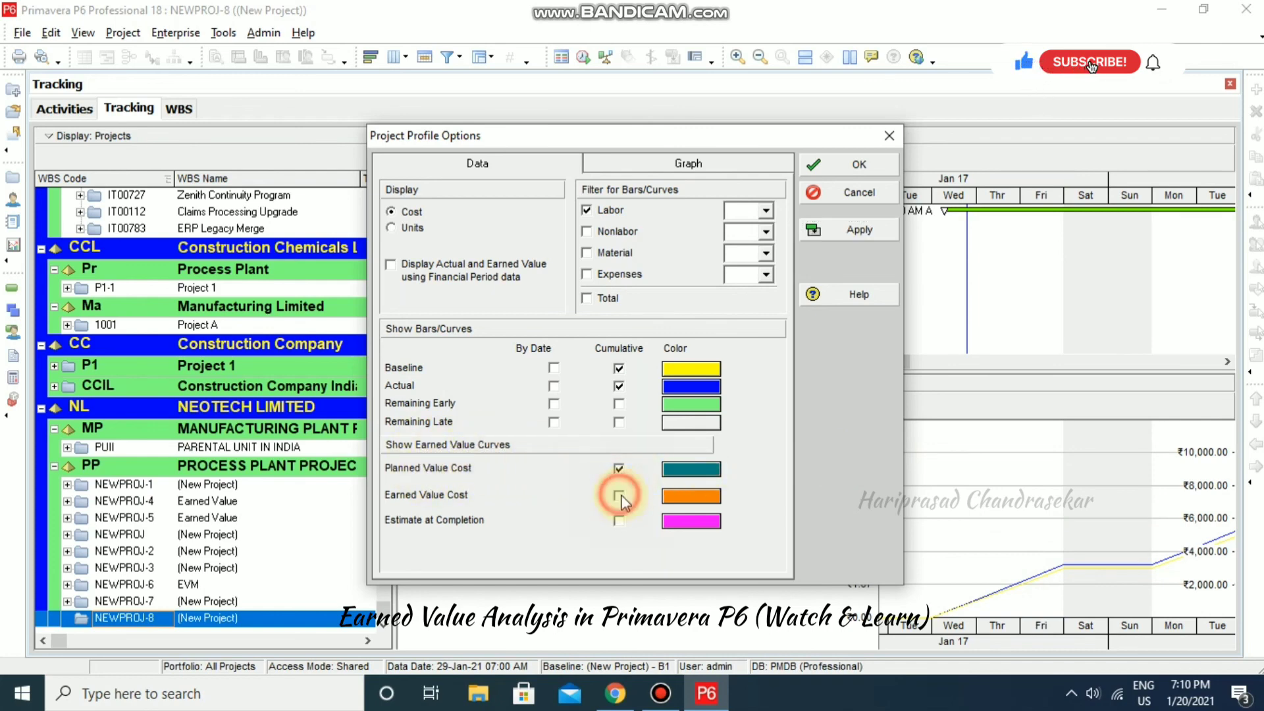
left_click(619, 521)
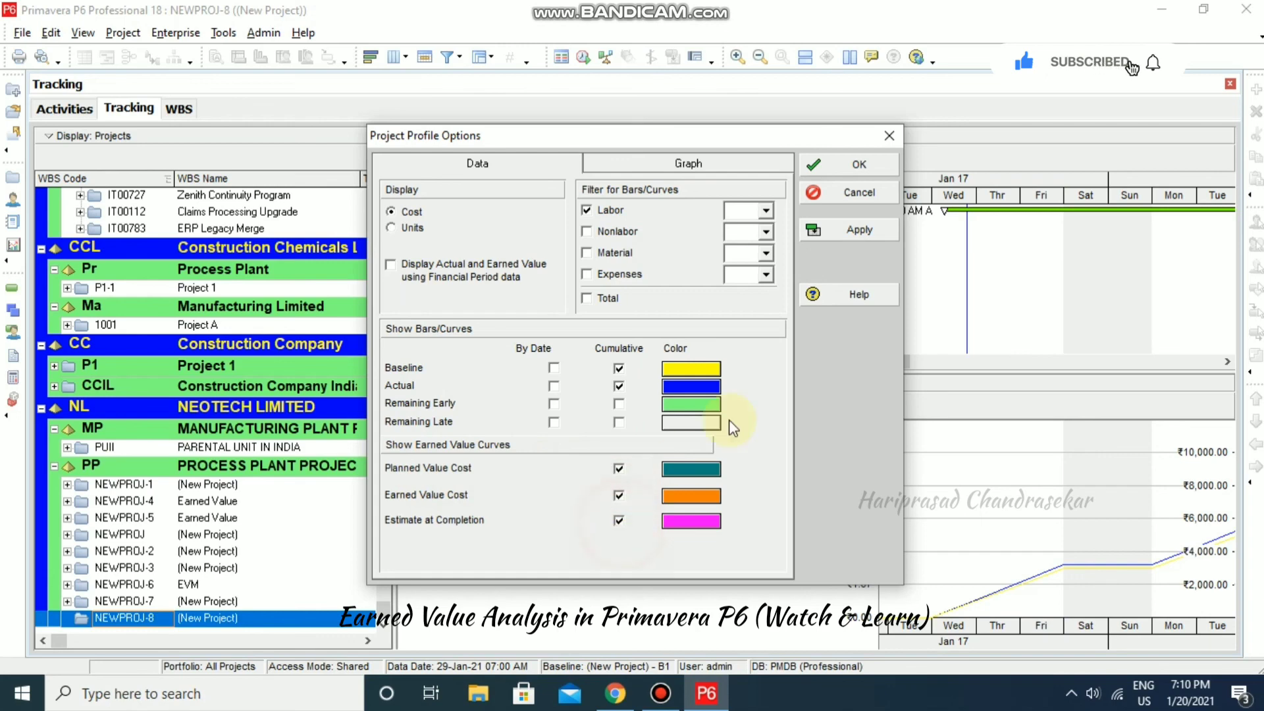
left_click(860, 234)
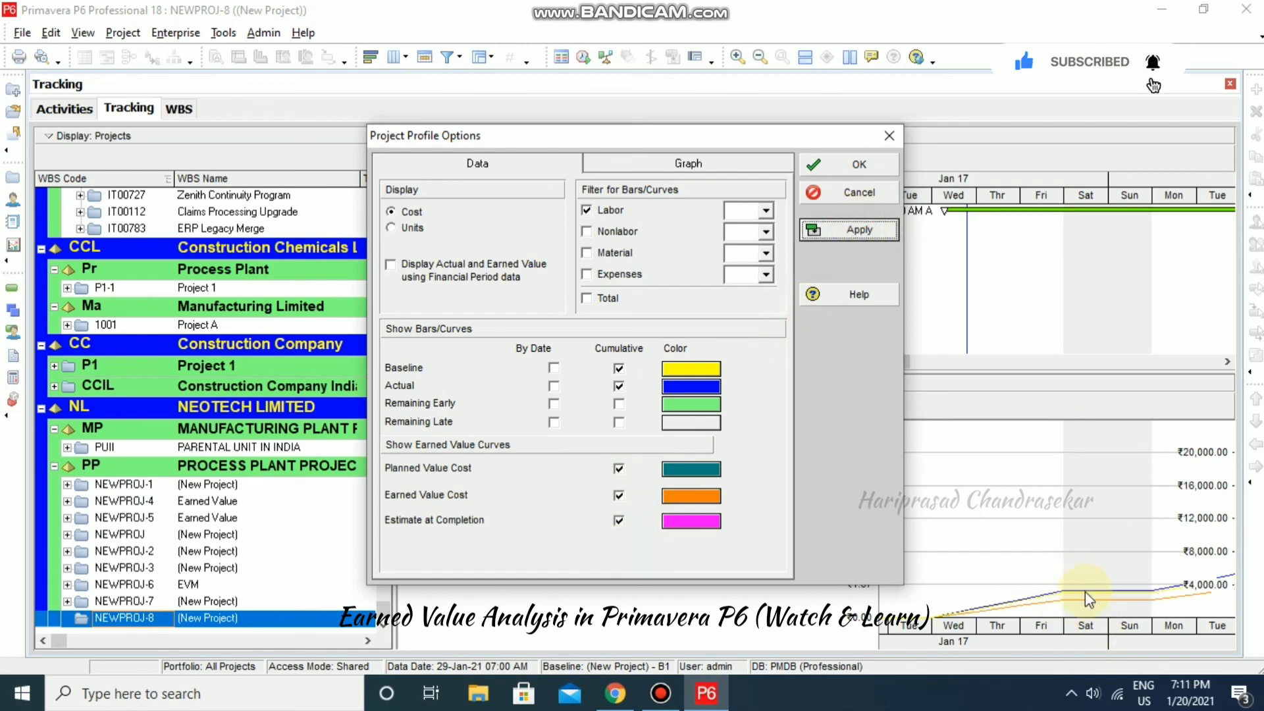